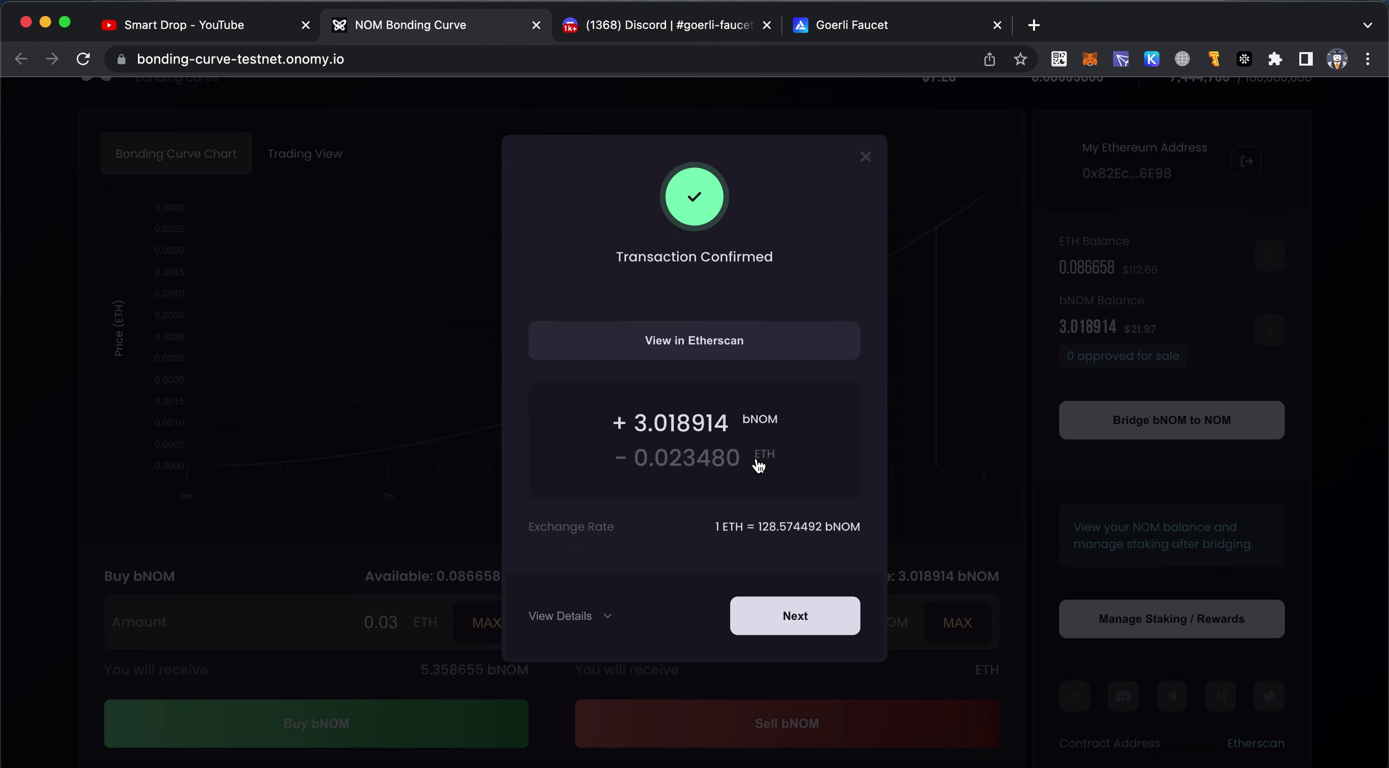
# Move on from the confirmed purchase to the bridge's wallet-type selection screen
pyautogui.click(773, 626)
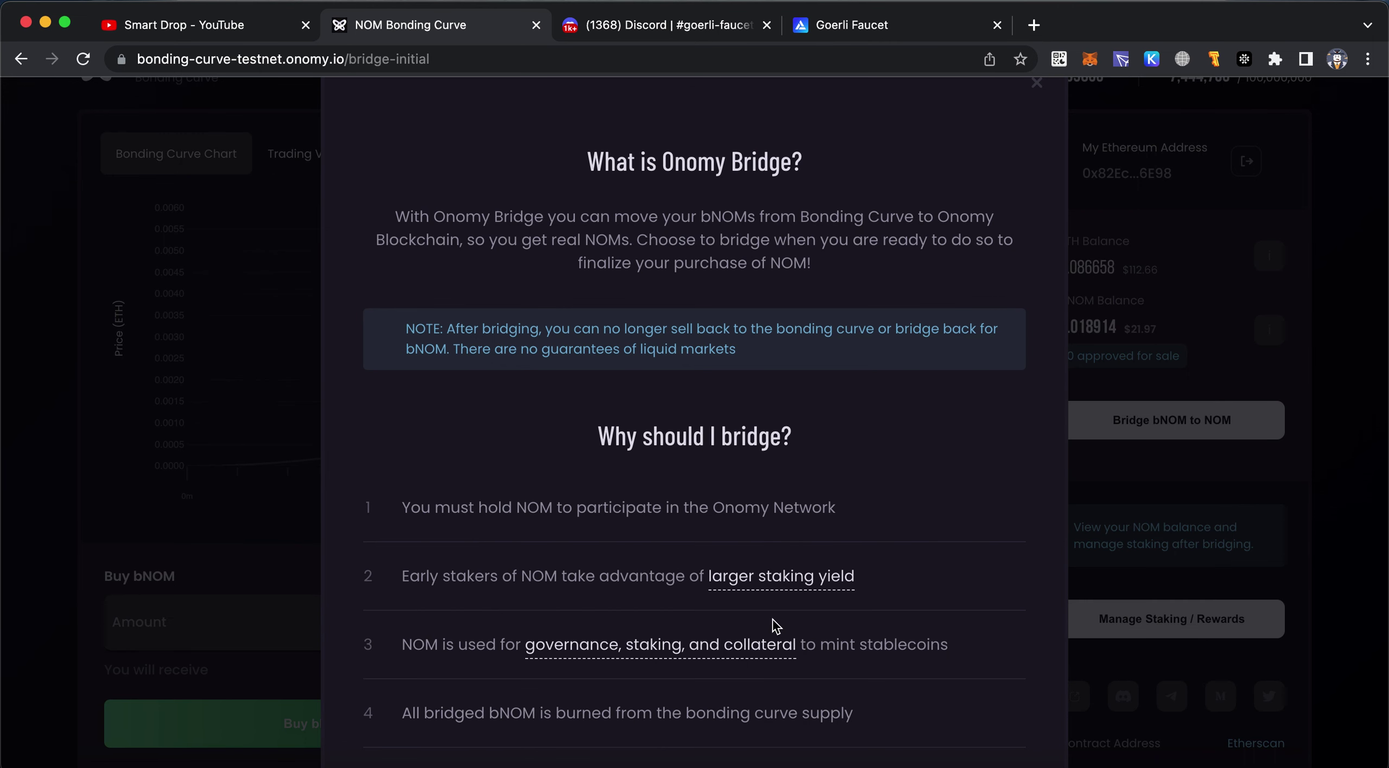
pyautogui.scroll(-4, 876, 436)
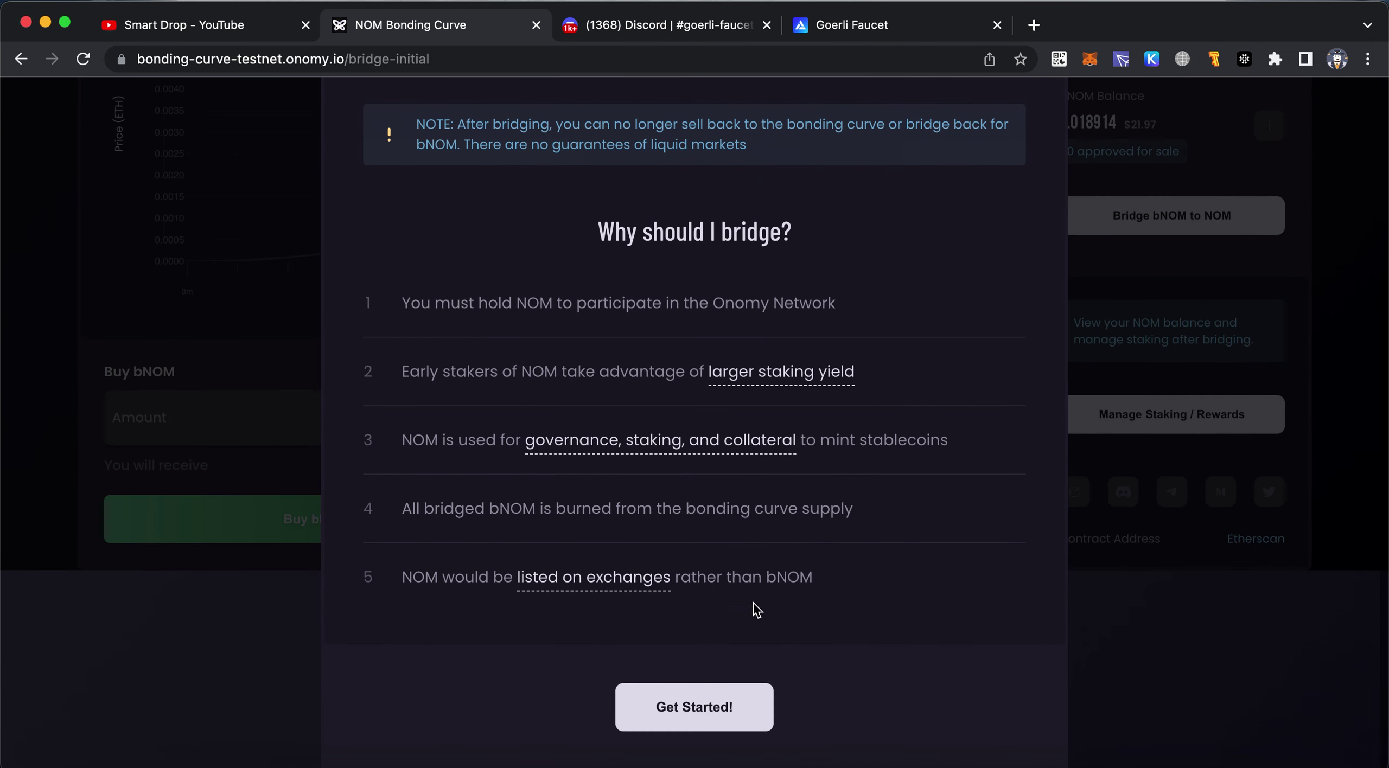
pyautogui.click(719, 724)
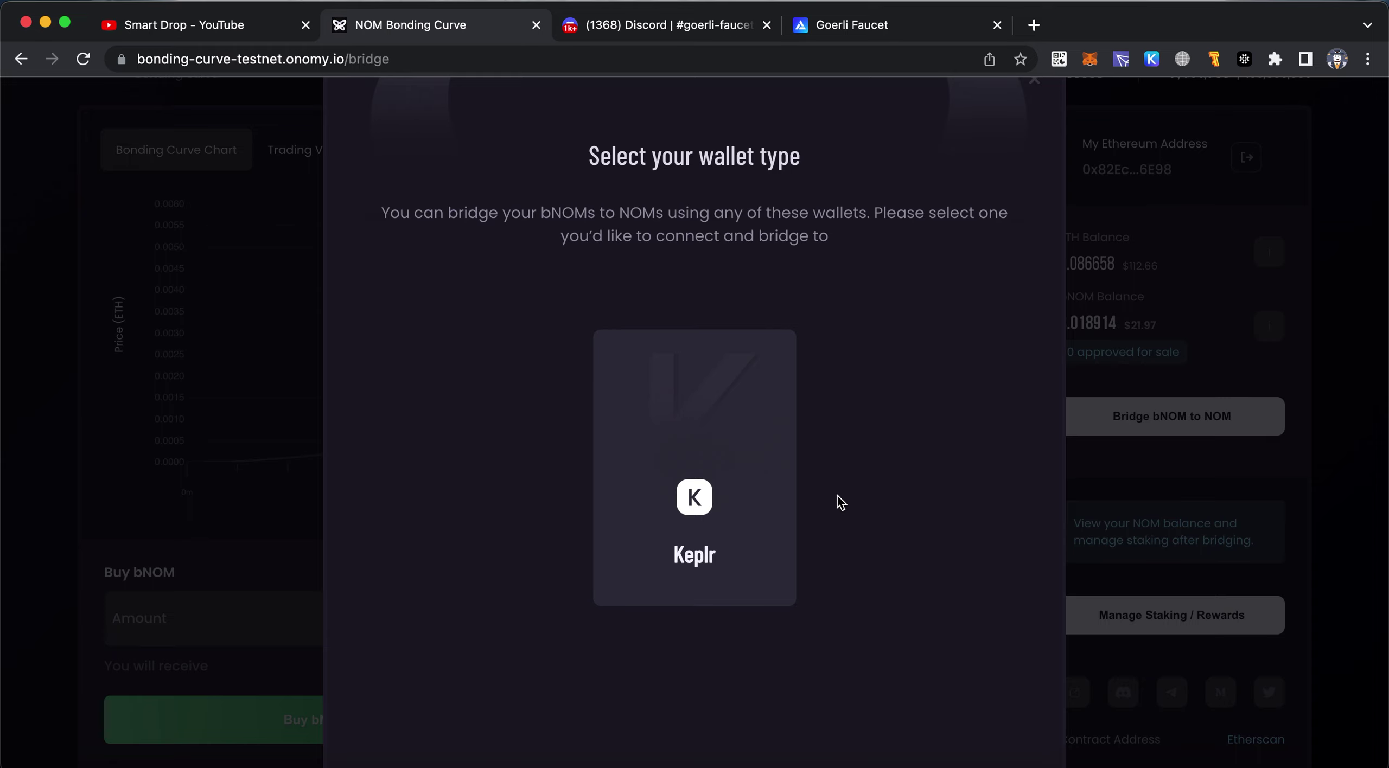
pyautogui.scroll(2, 840, 502)
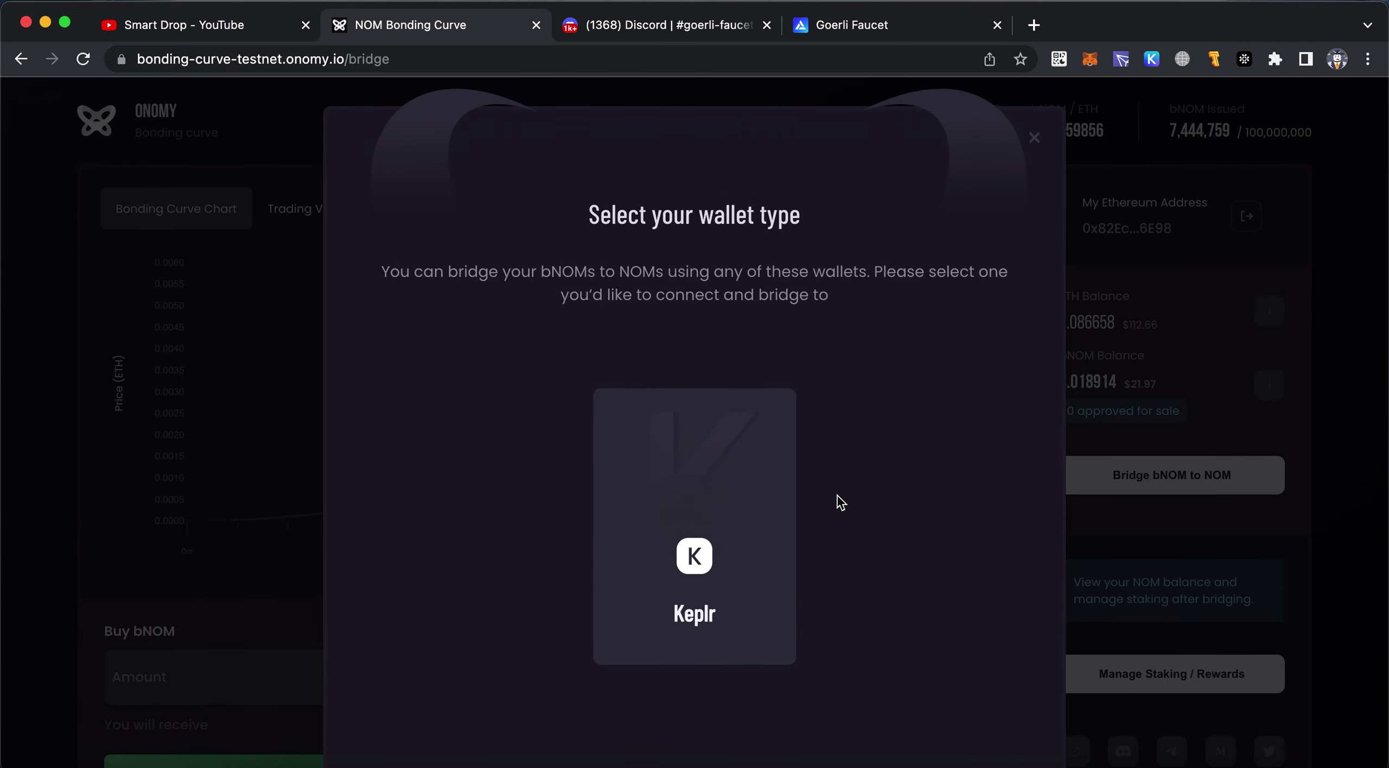
# Check the MetaMask account and balance, then switch to the Goerli Faucet page
pyautogui.click(1088, 59)
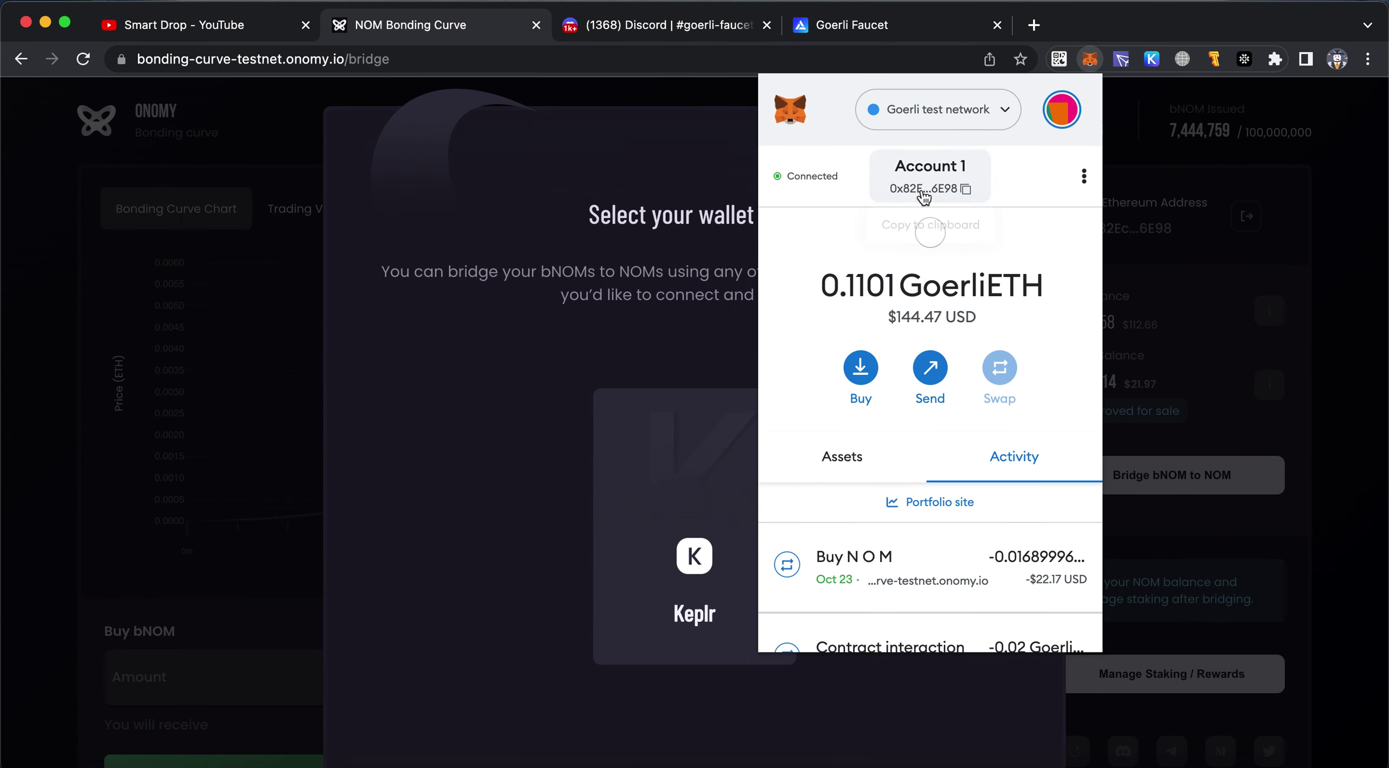
pyautogui.click(690, 261)
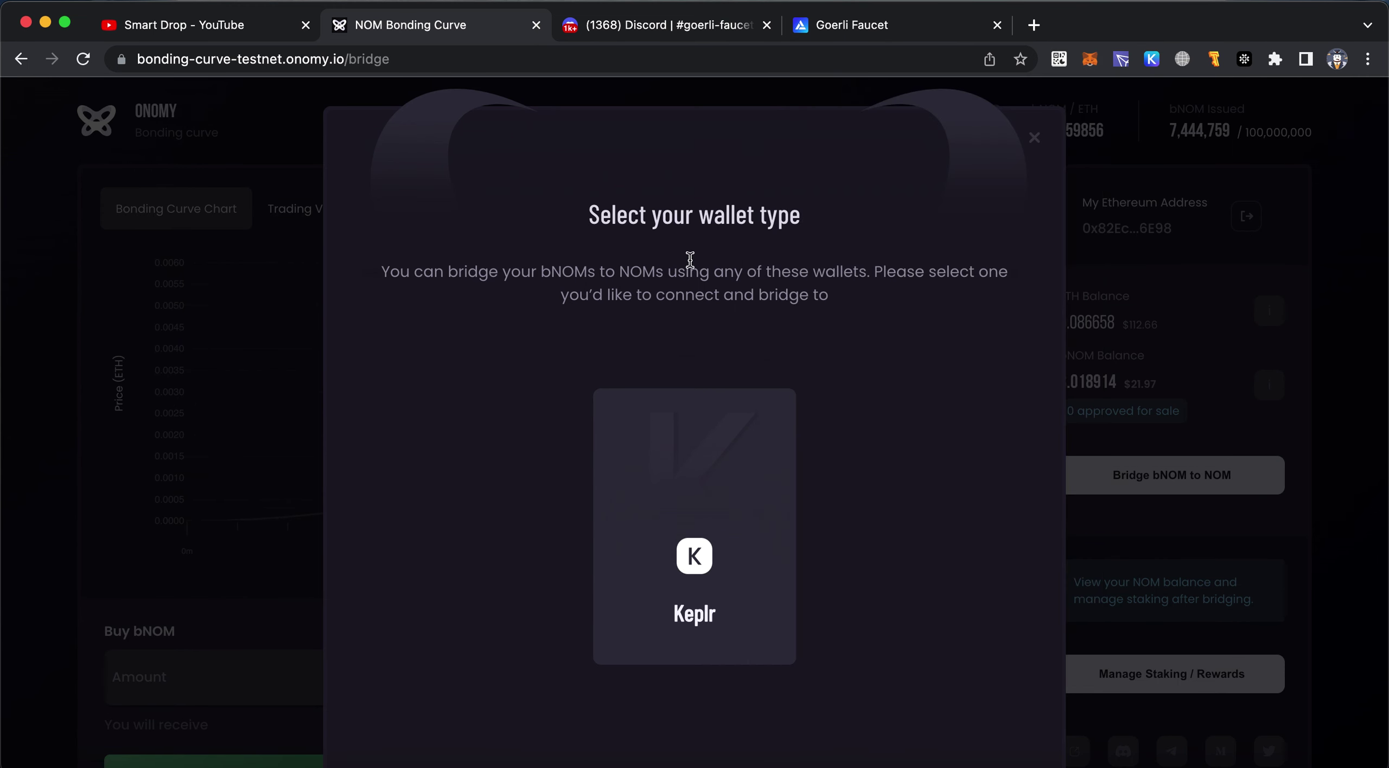
pyautogui.click(855, 20)
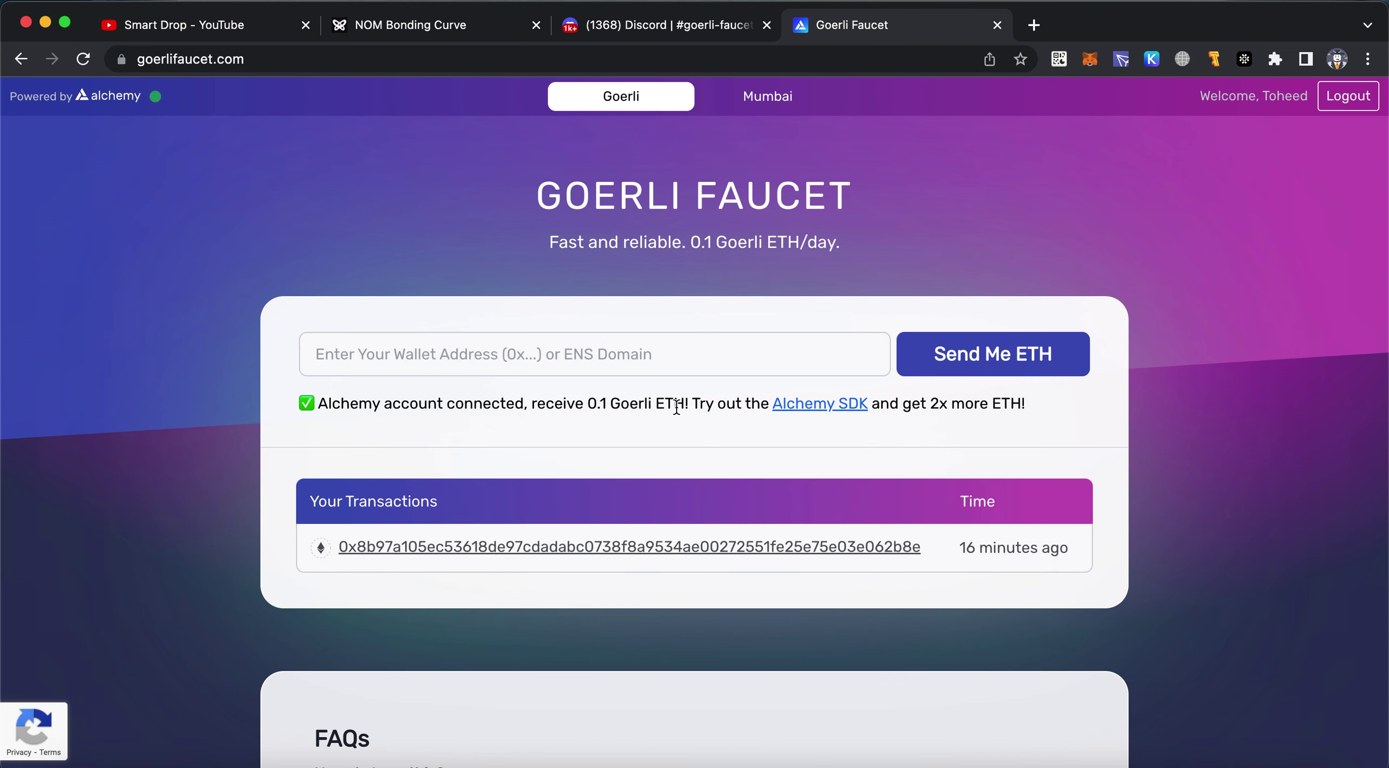
# Review the faucet's daily amount and Discord's goerli-faucet channel, then return to the bonding curve
pyautogui.moveTo(589, 406); pyautogui.dragTo(697, 407)
pyautogui.click(735, 412)
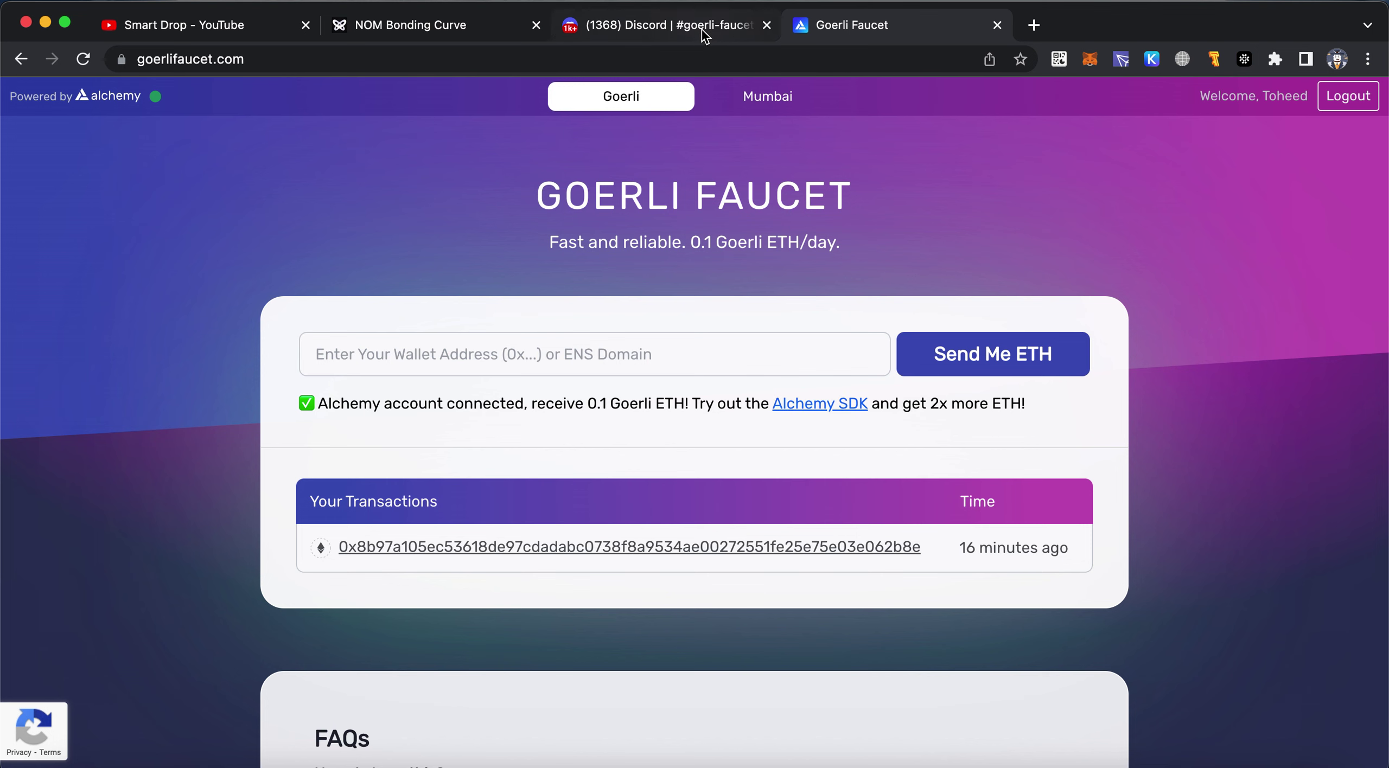
pyautogui.click(721, 26)
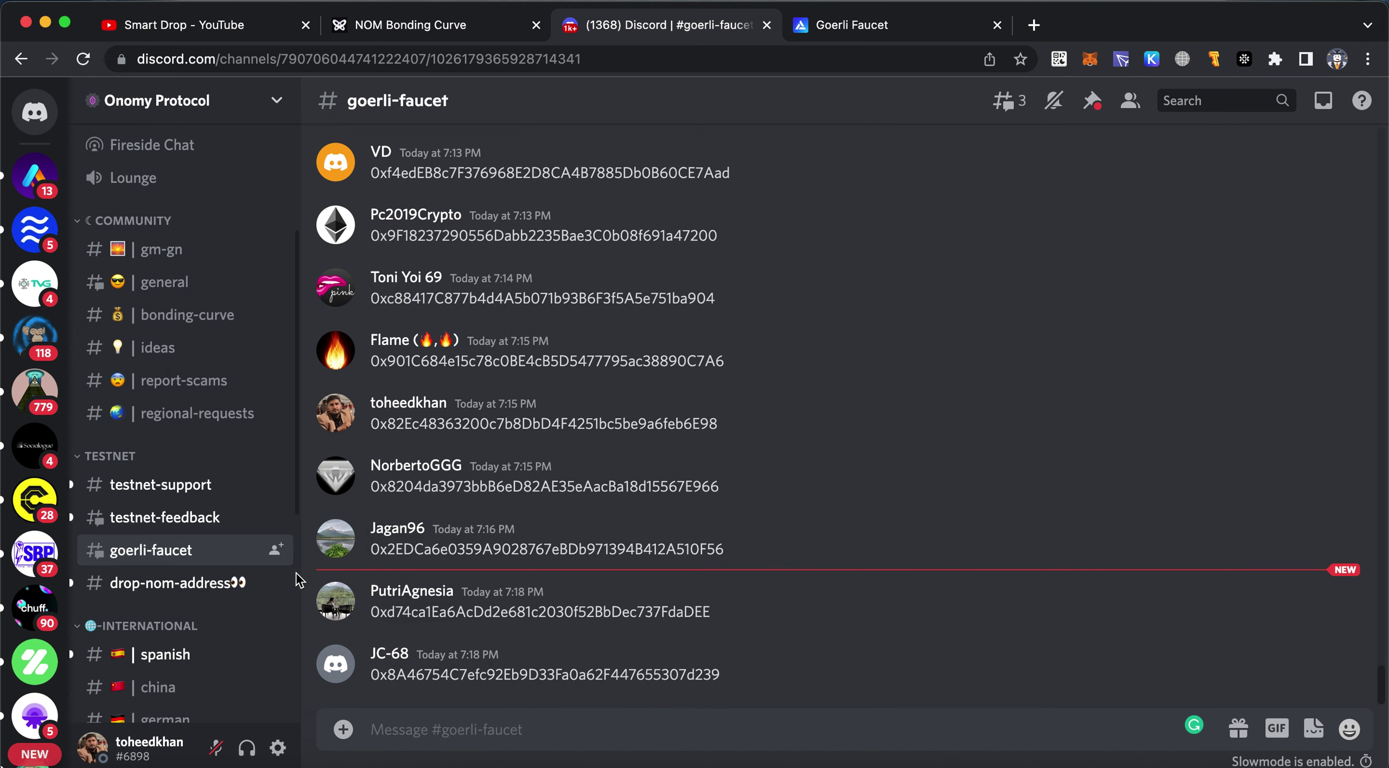
pyautogui.moveTo(178, 556)
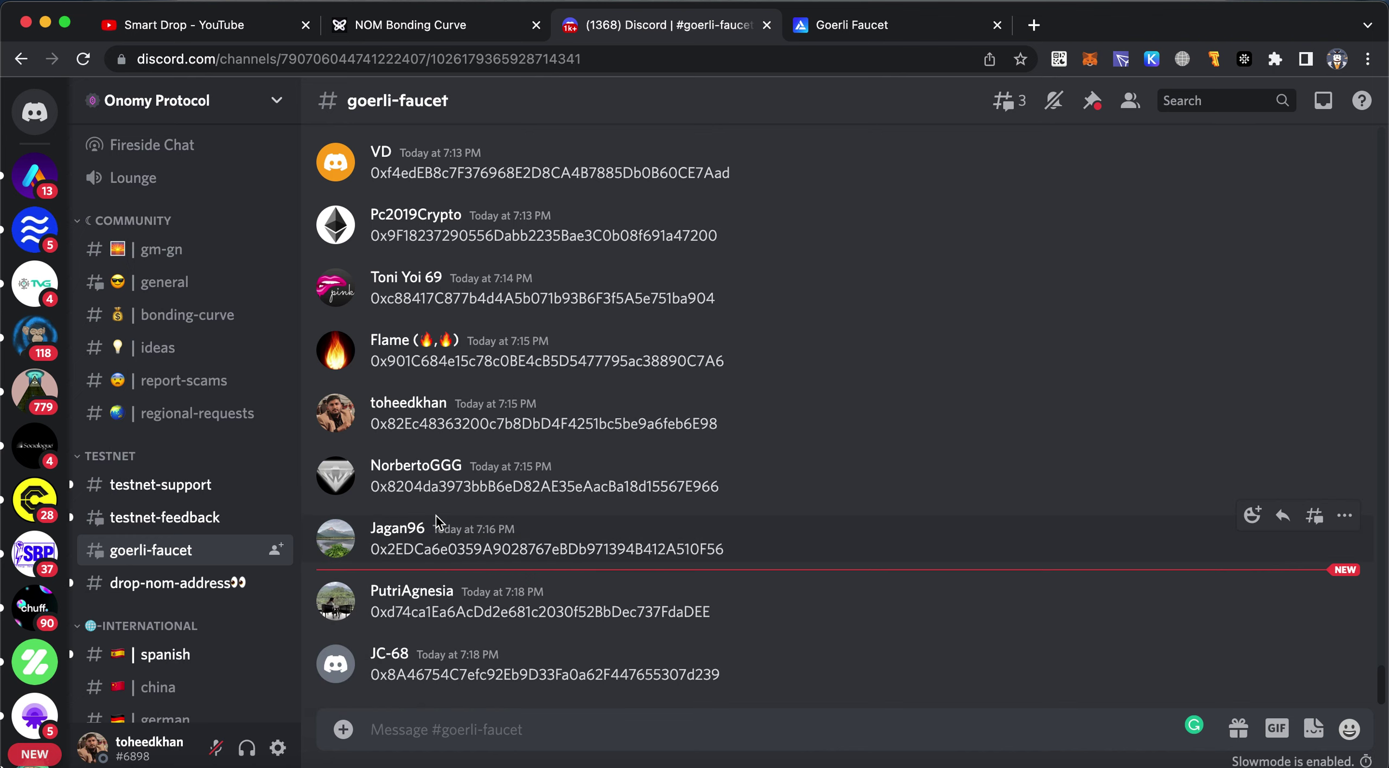
pyautogui.click(429, 38)
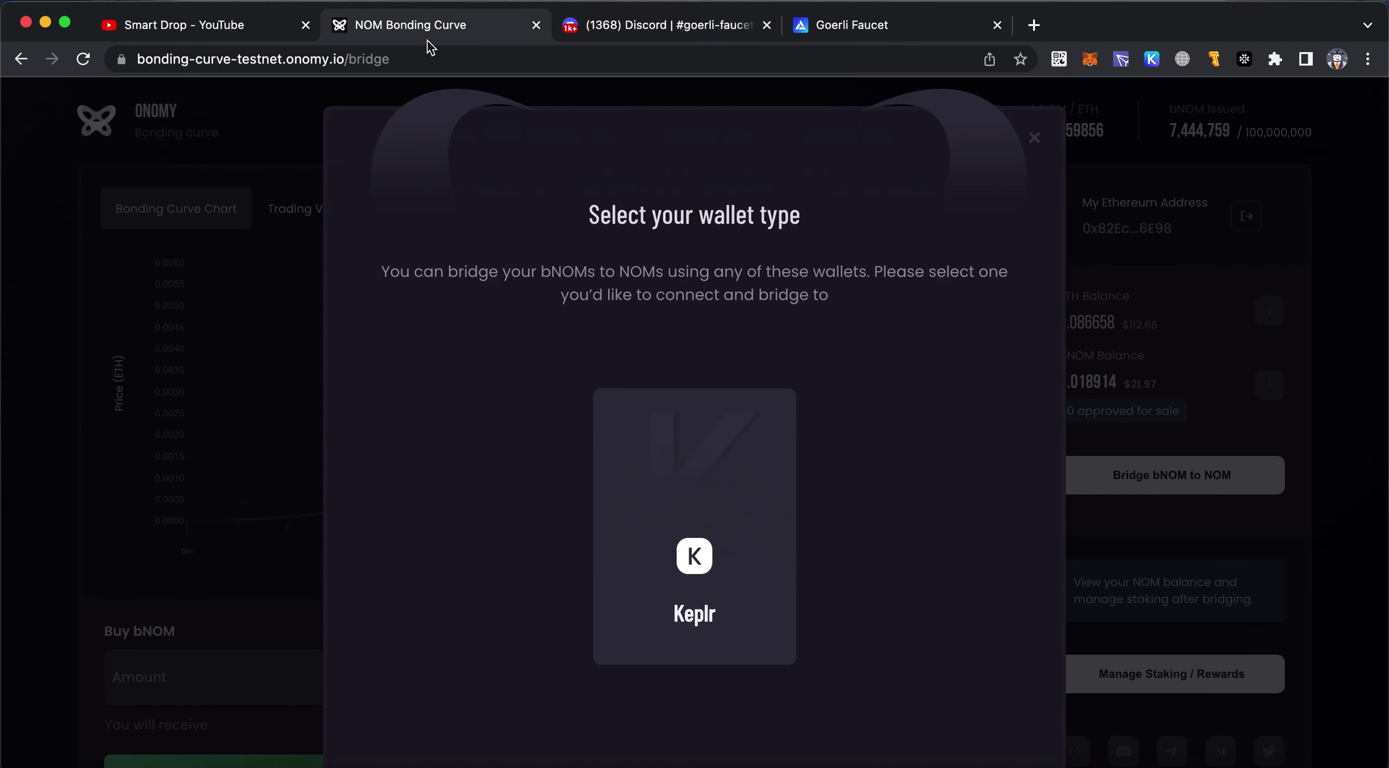
# Pick Keplr, approving the onomy-testnet-1 chain addition and the site connection request
pyautogui.click(744, 502)
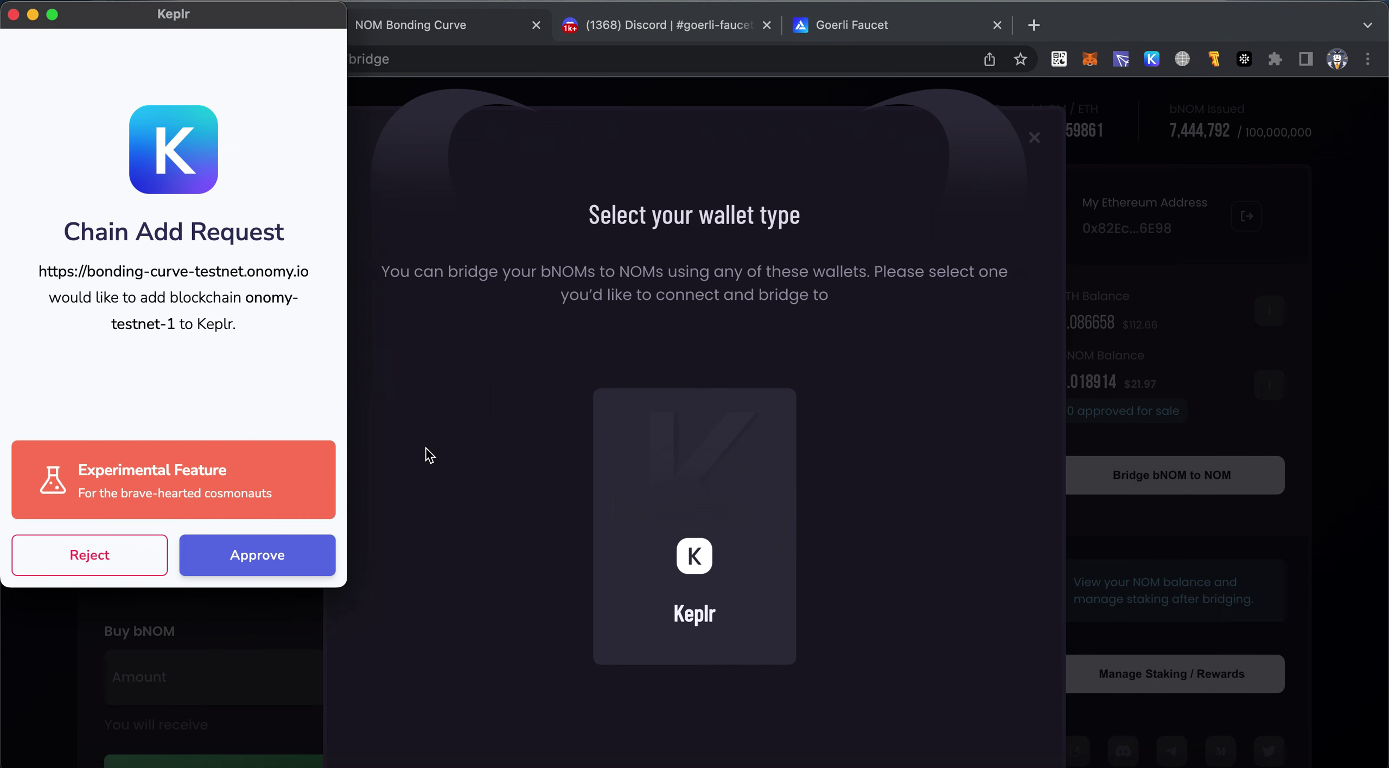
pyautogui.click(263, 570)
pyautogui.click(216, 555)
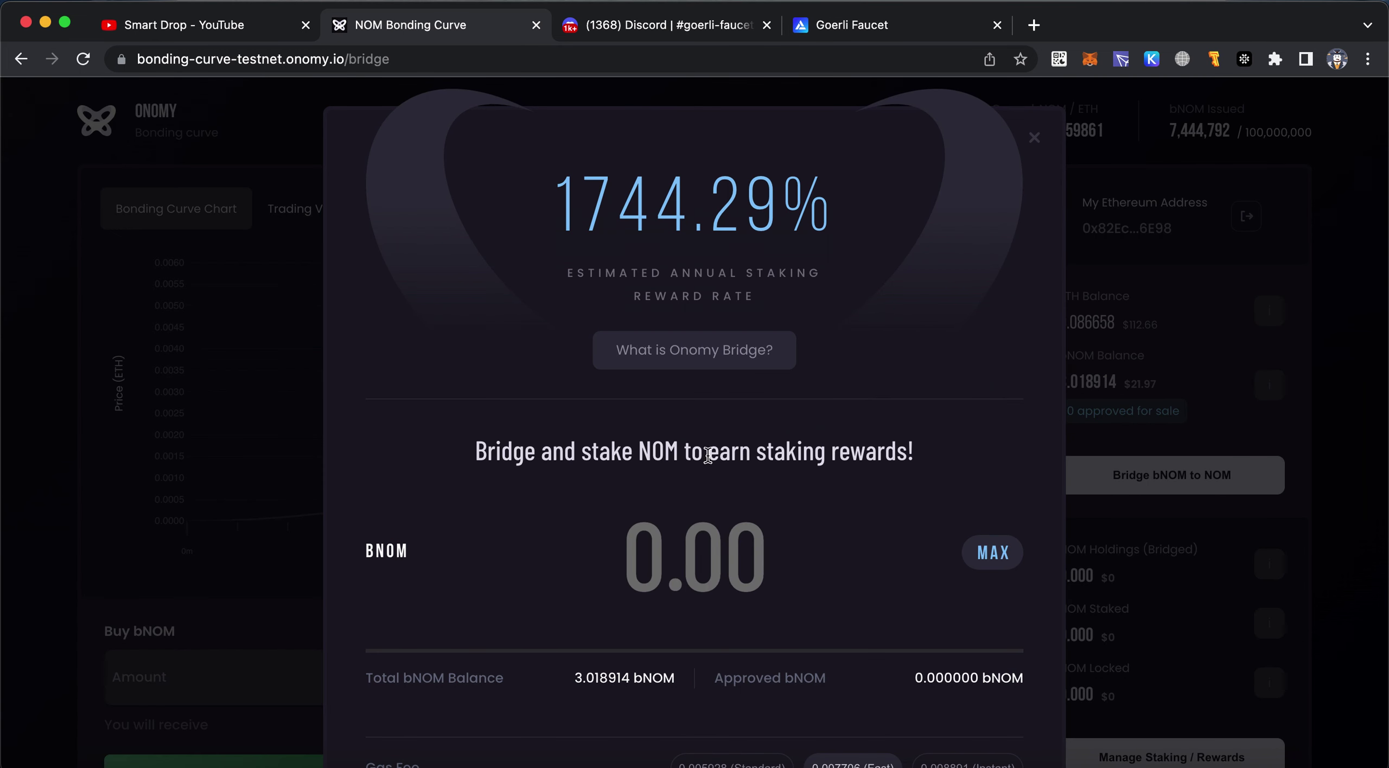
pyautogui.scroll(-5, 781, 472)
pyautogui.scroll(5, 779, 471)
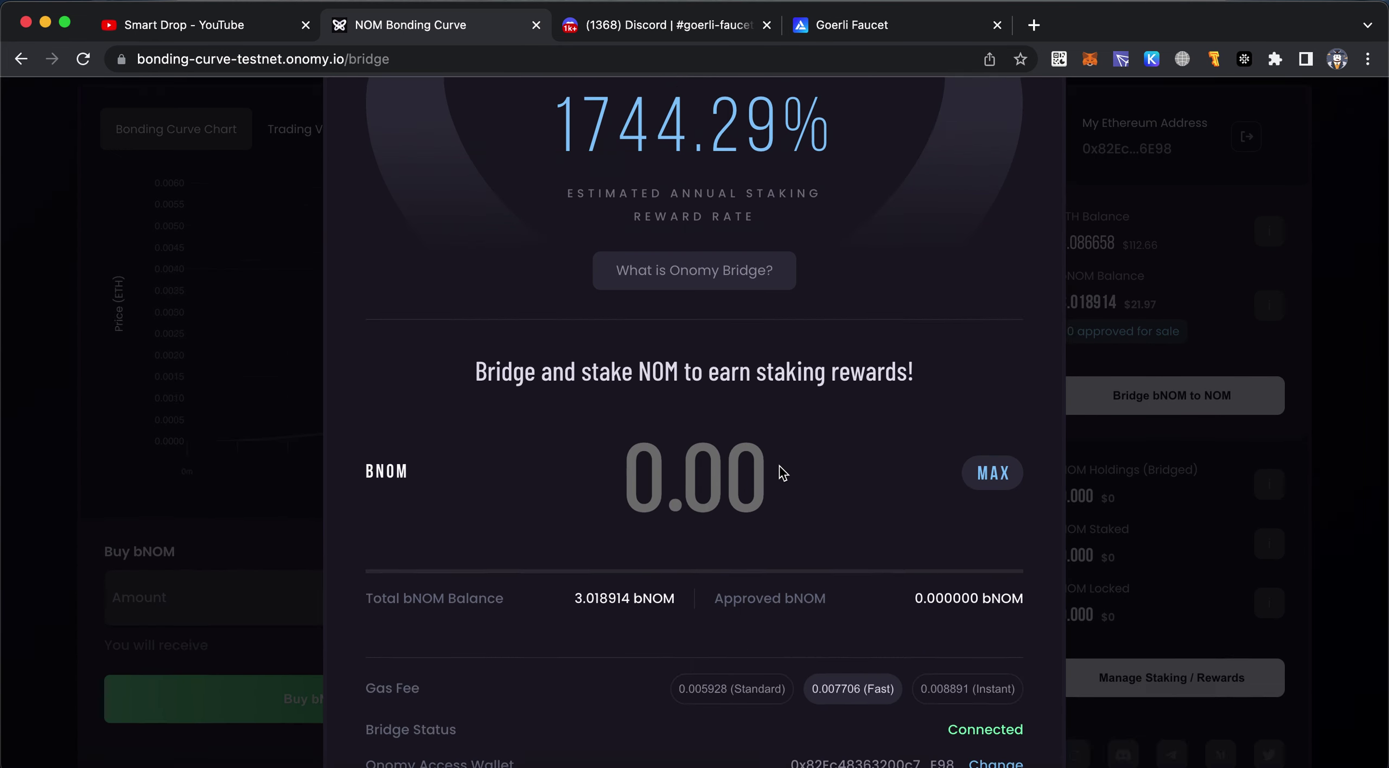
# Close the bridge form and enter 0.01 ETH as the Buy bNOM amount
pyautogui.click(1034, 138)
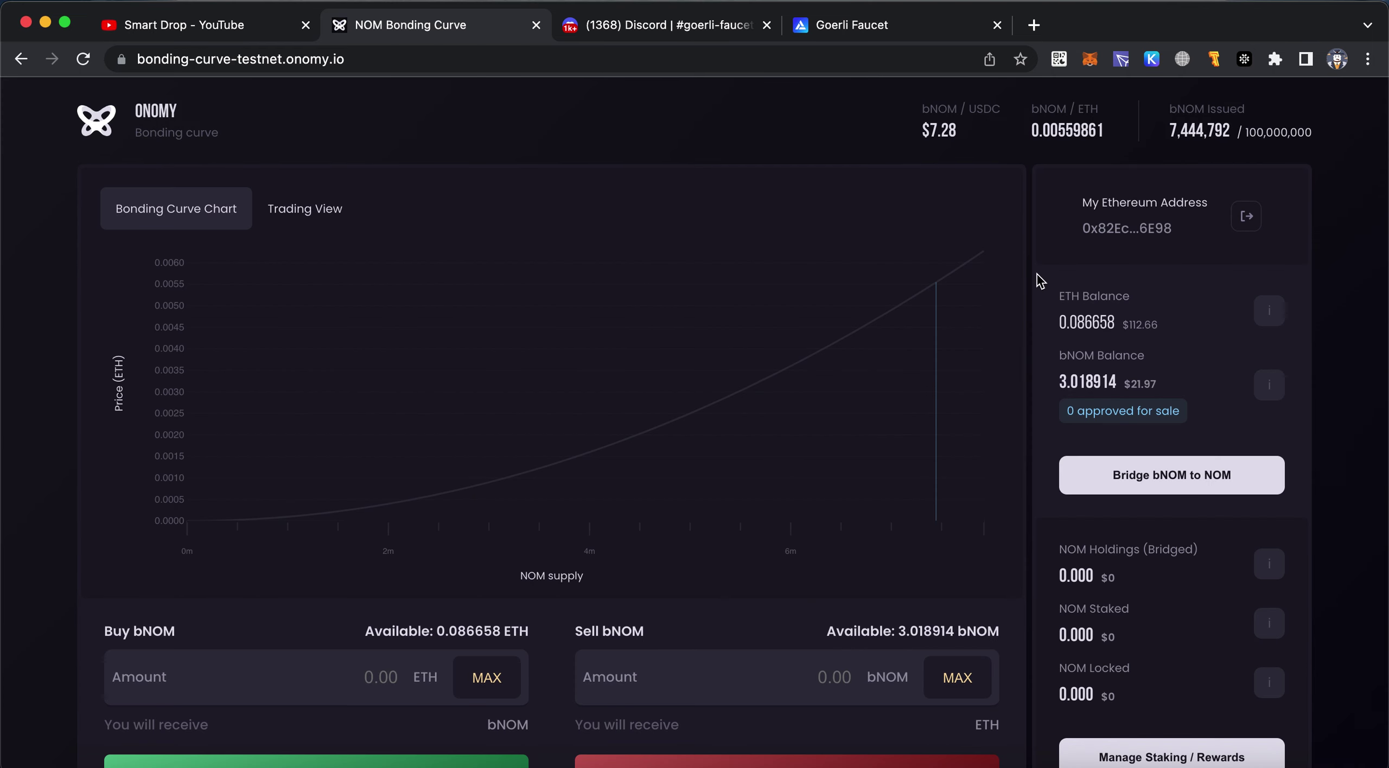
pyautogui.scroll(-2, 1015, 358)
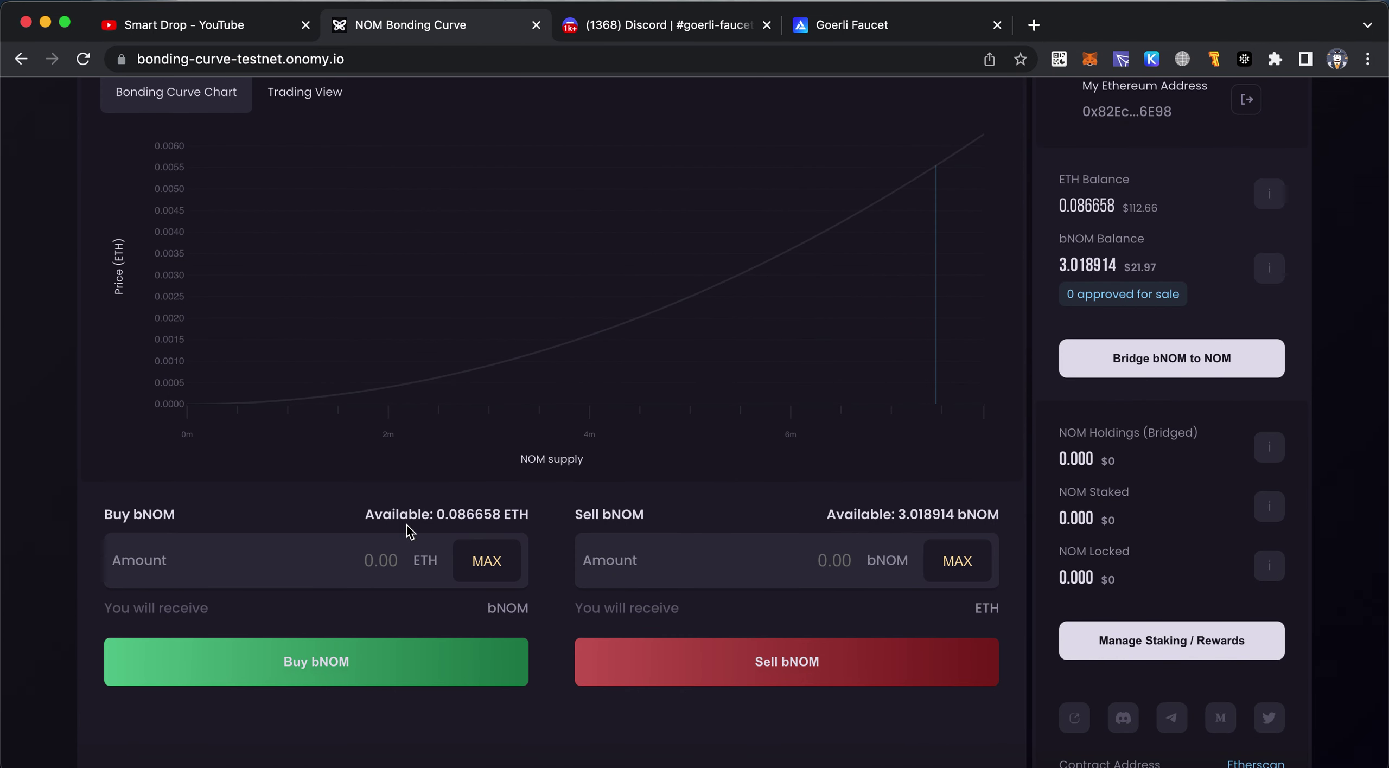
pyautogui.click(352, 567)
pyautogui.write('0.05')
pyautogui.moveTo(406, 610); pyautogui.dragTo(466, 605)
pyautogui.click(469, 601)
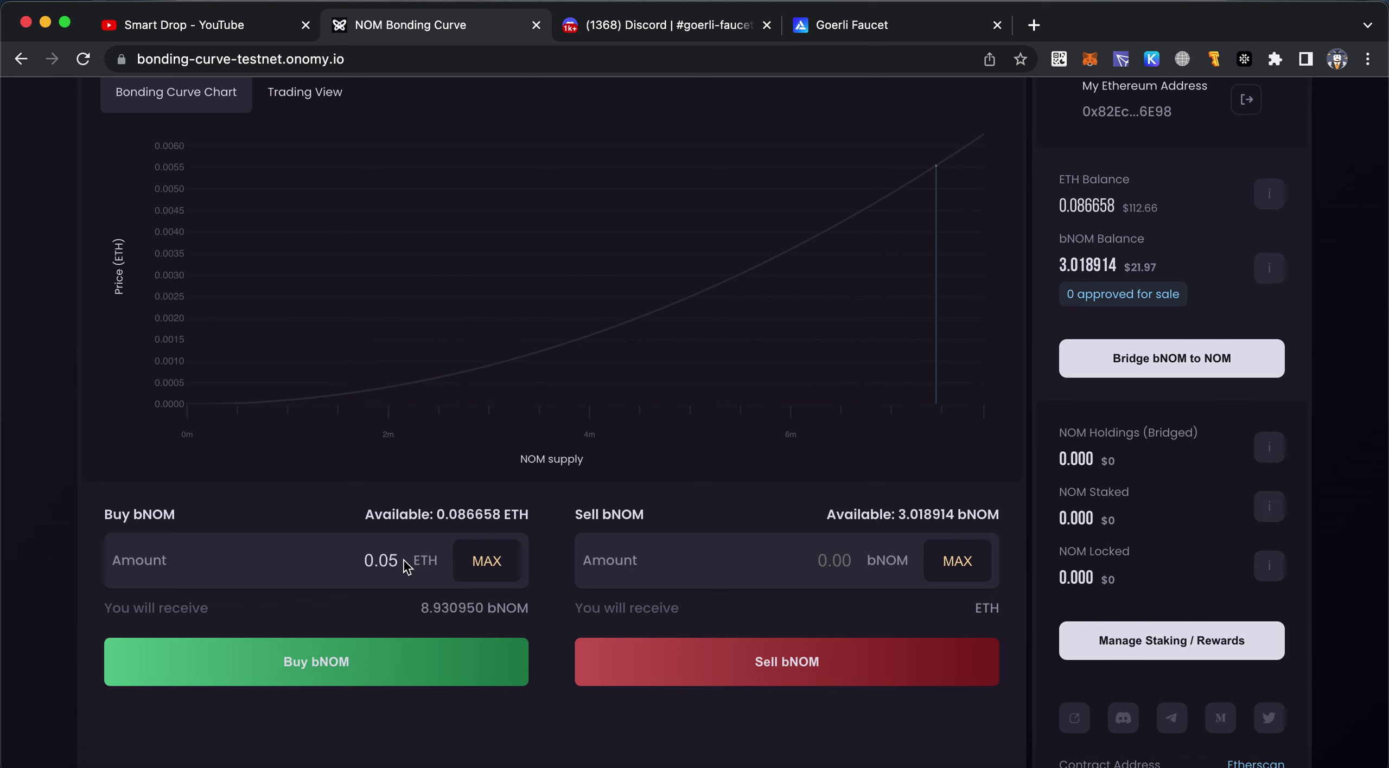
pyautogui.press('BackSpace')
pyautogui.write('1')
# Buy bNOM at the Fast gas fee and dismiss the lowBid Transaction Failed notice
pyautogui.click(437, 663)
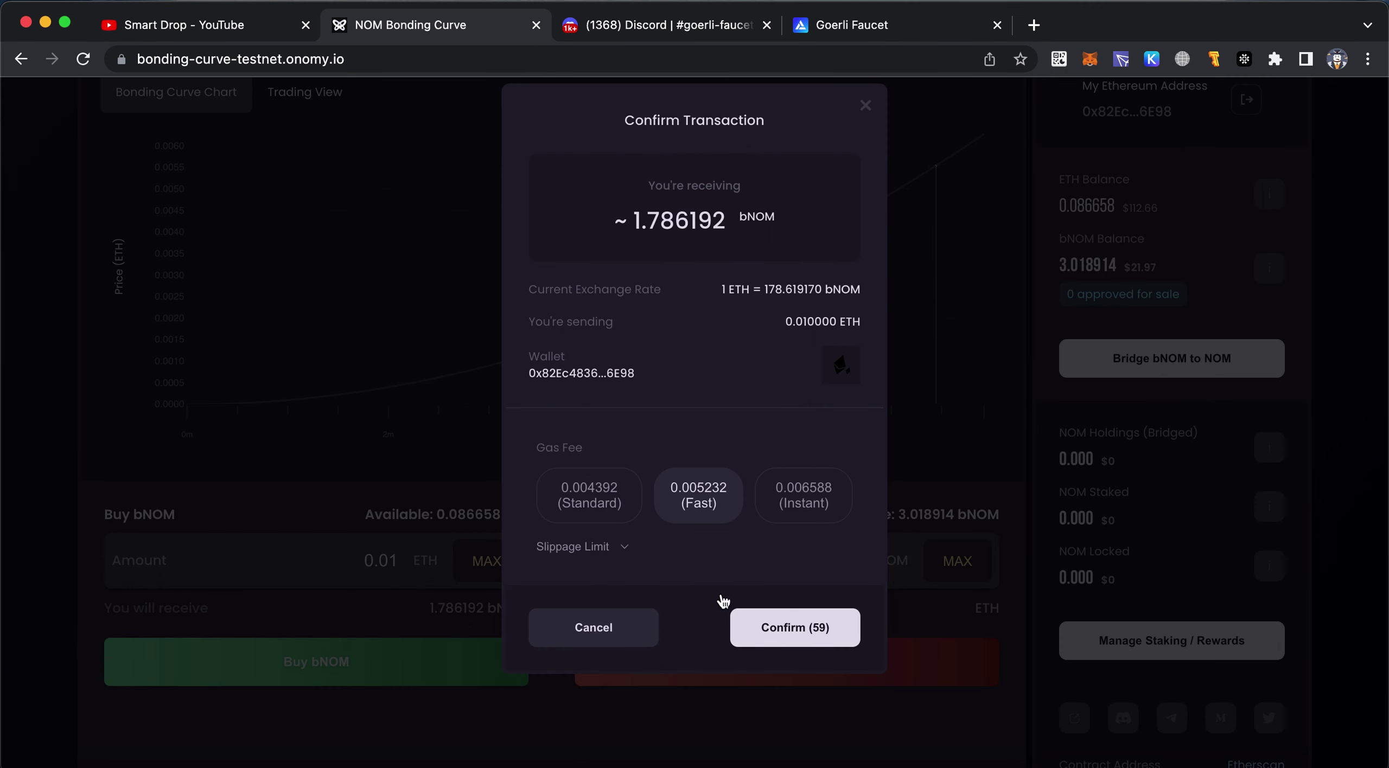
pyautogui.click(715, 507)
pyautogui.click(778, 629)
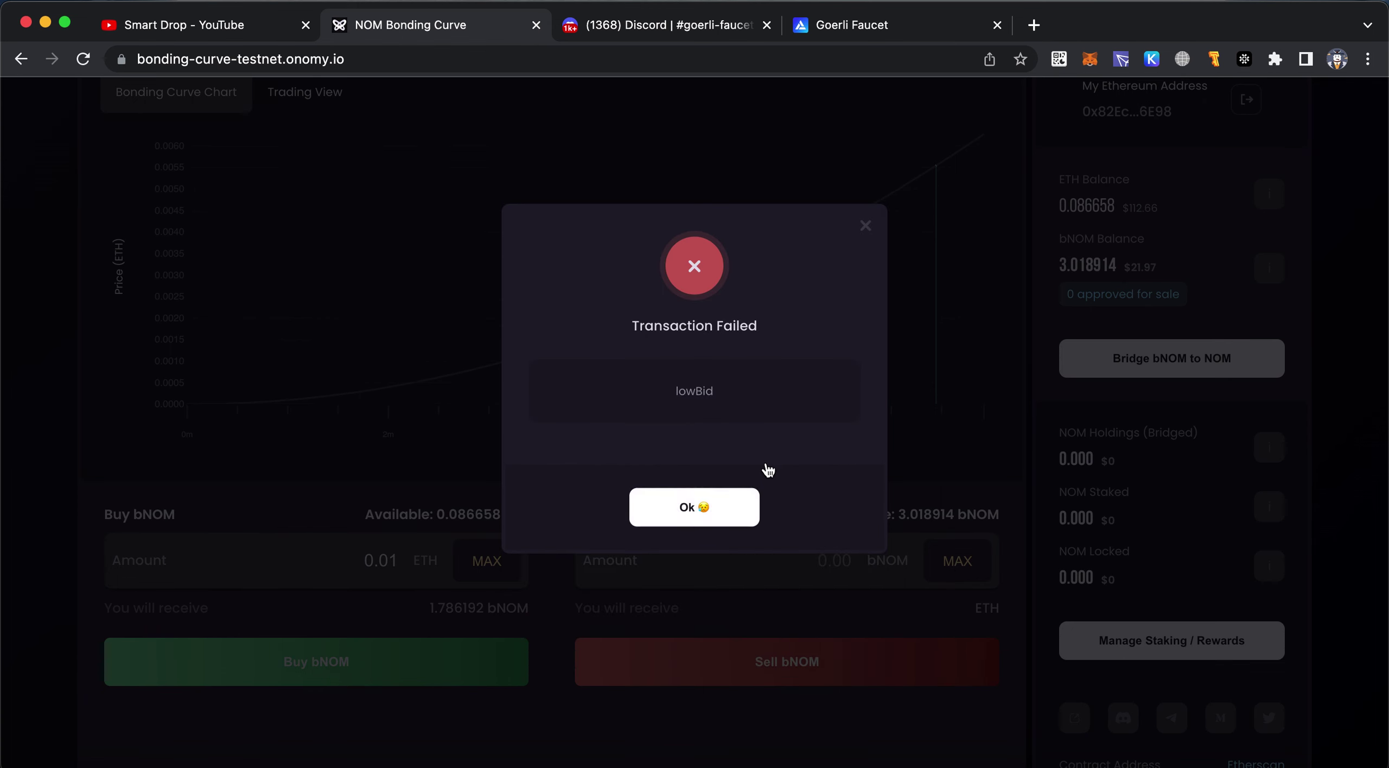
pyautogui.click(715, 518)
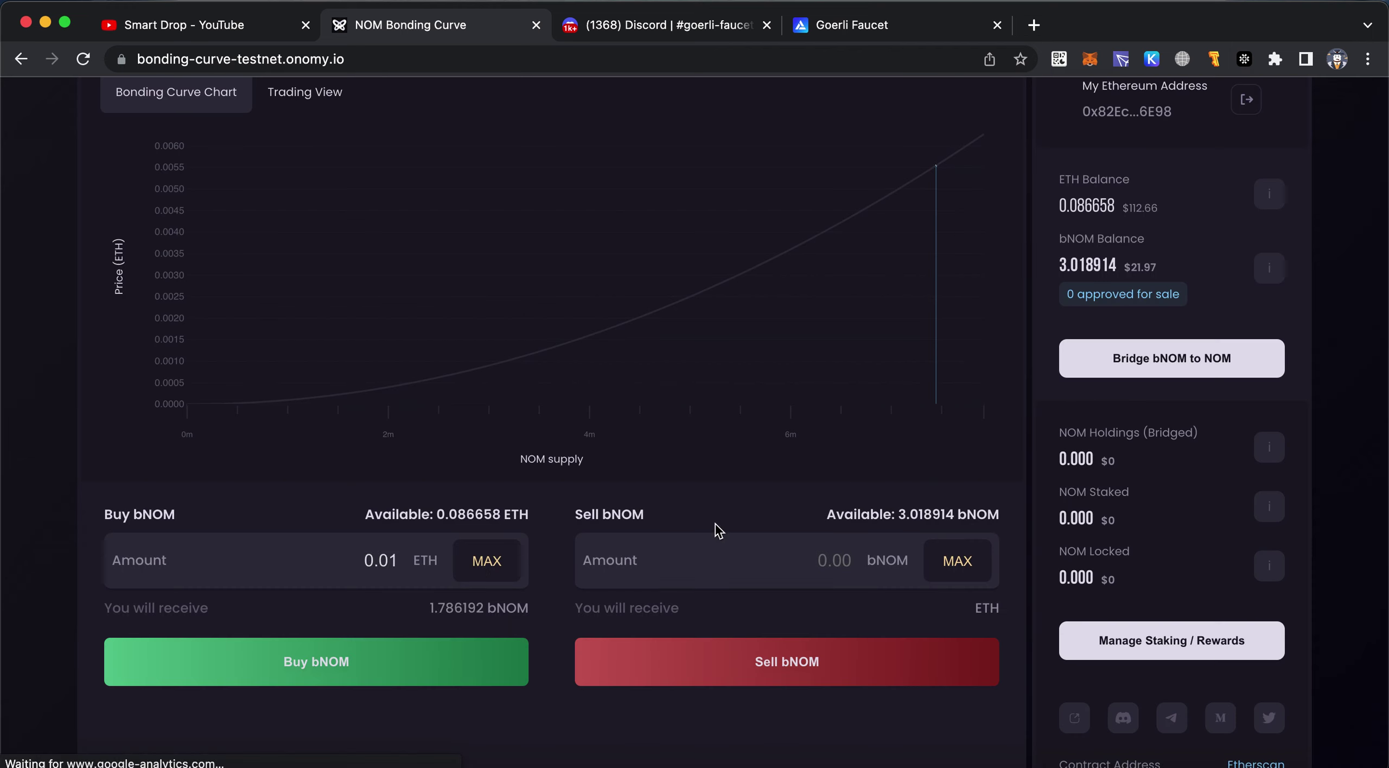
# Buy about 3.572383 bNOM for 0.02 ETH and approve it in MetaMask
pyautogui.write('0.02')
pyautogui.click(380, 656)
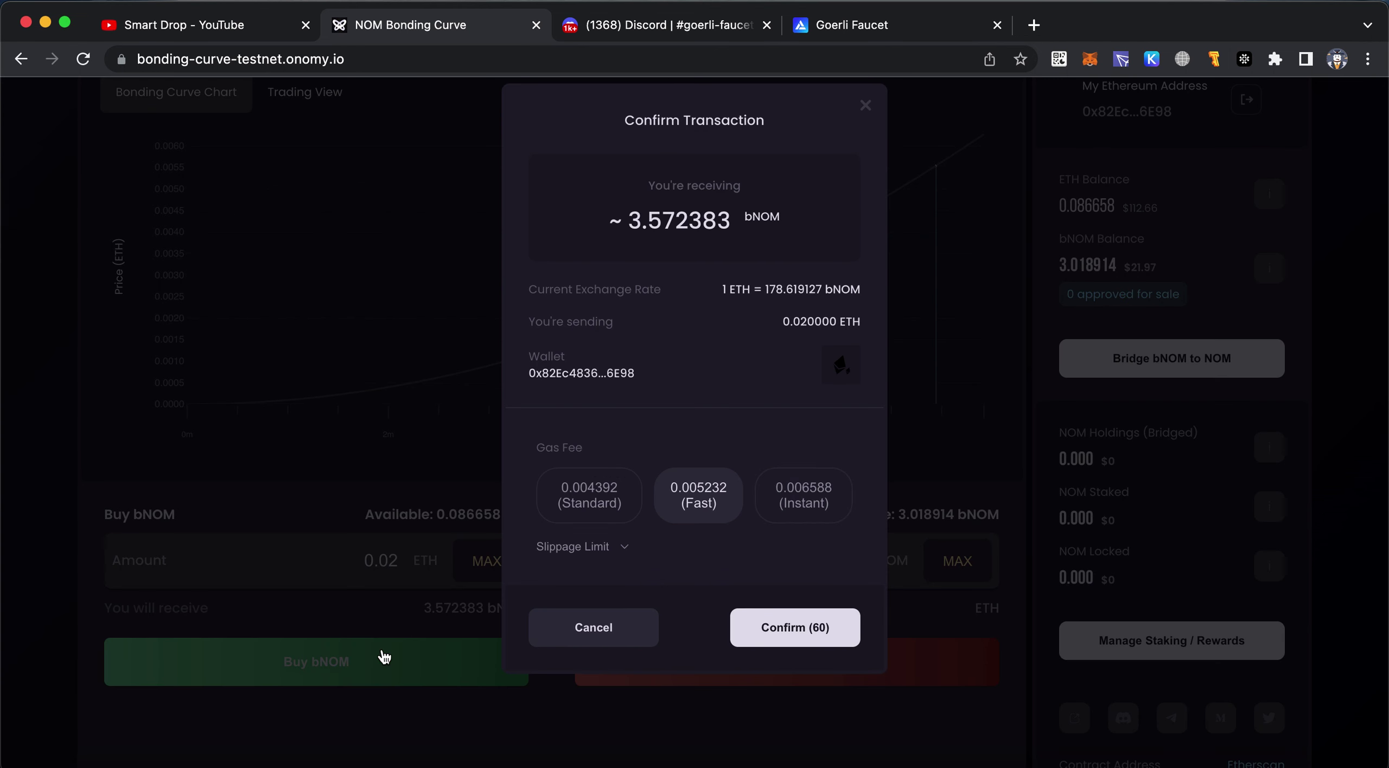
pyautogui.click(776, 628)
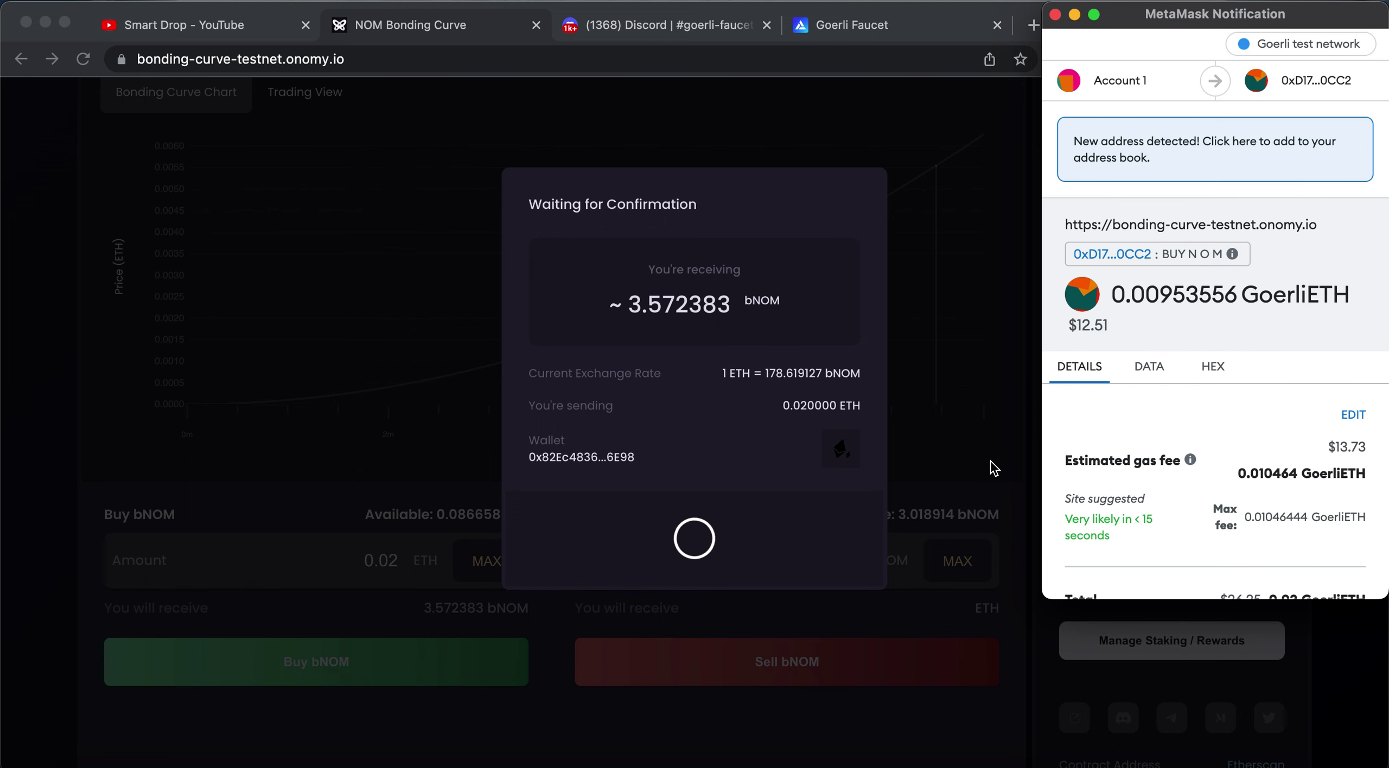
pyautogui.scroll(-3, 1240, 459)
pyautogui.click(1282, 564)
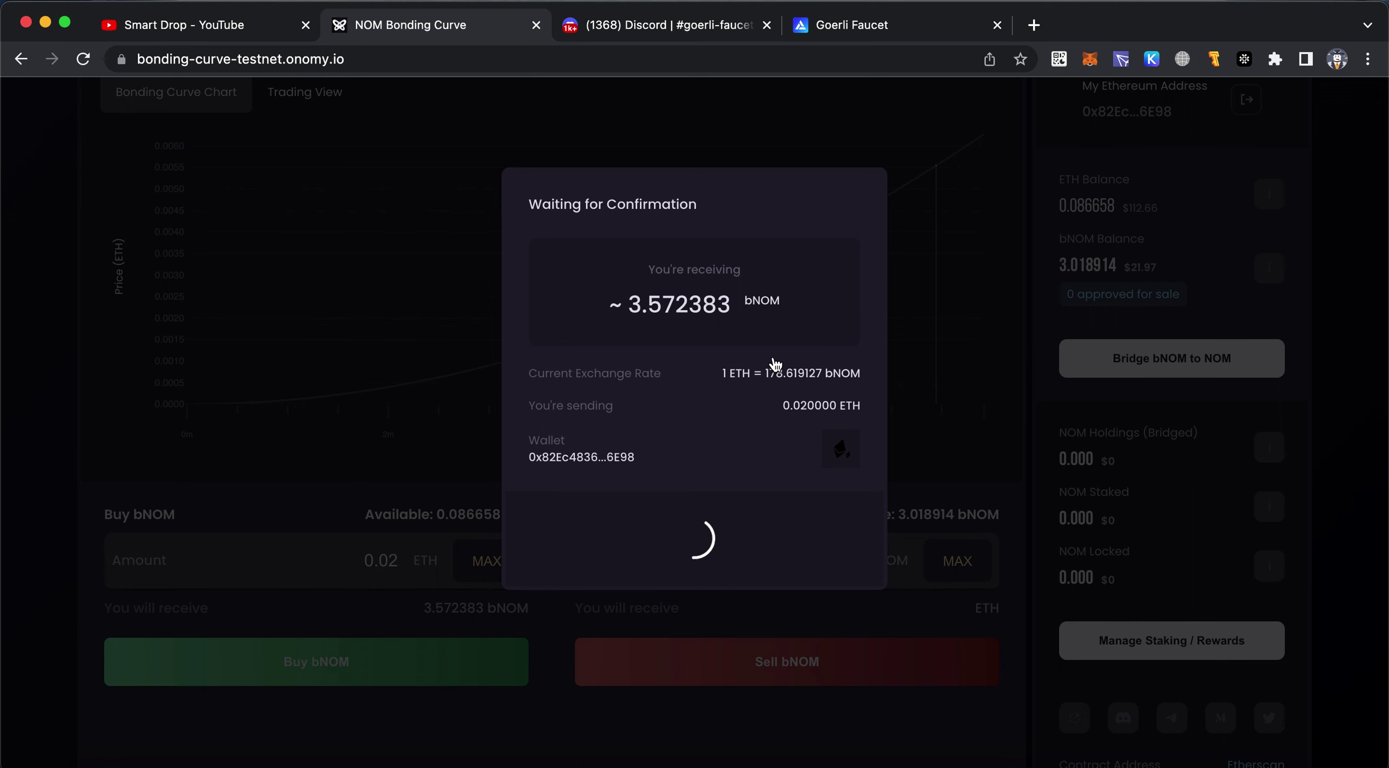
# Switch Keplr to the Onomy Testnet chain and continue from the confirmed purchase to bridging
pyautogui.click(1151, 58)
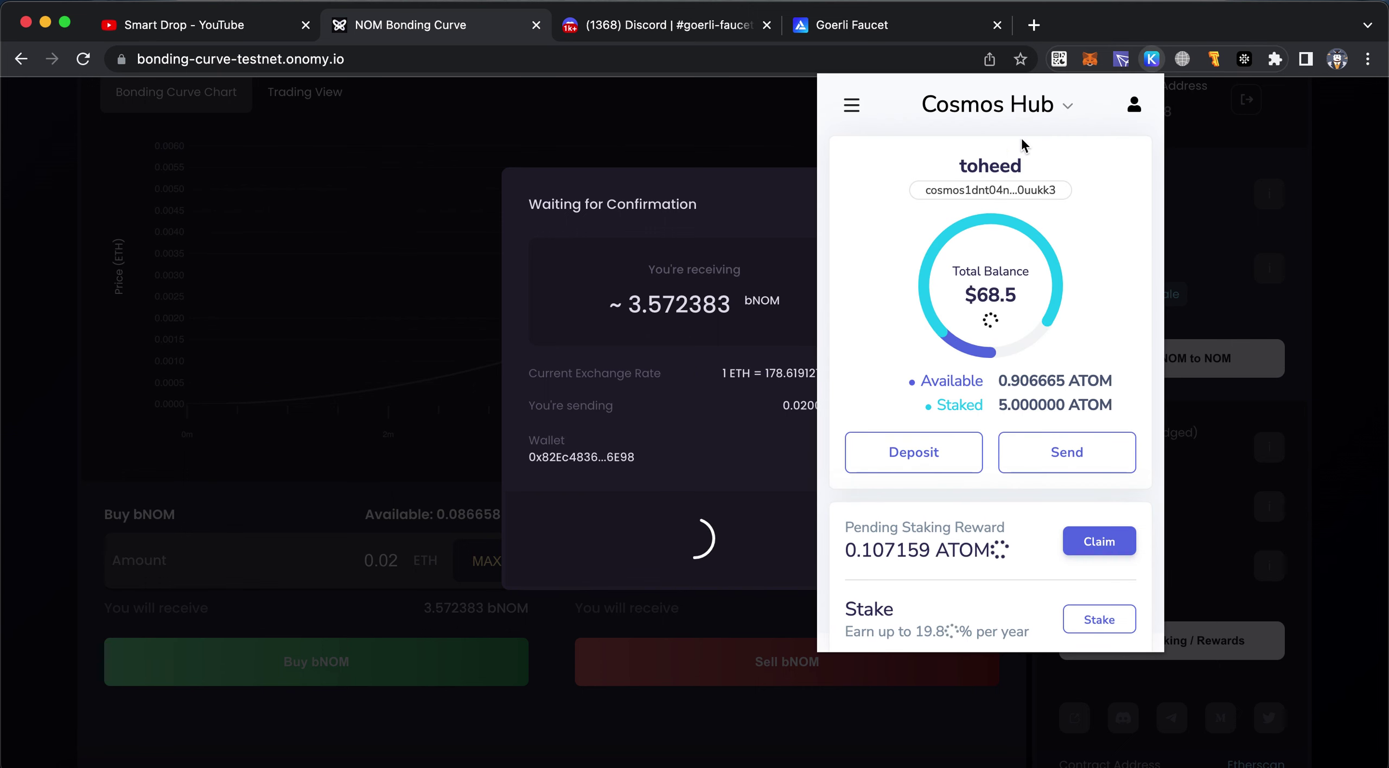
pyautogui.click(1031, 111)
pyautogui.scroll(-10, 1022, 265)
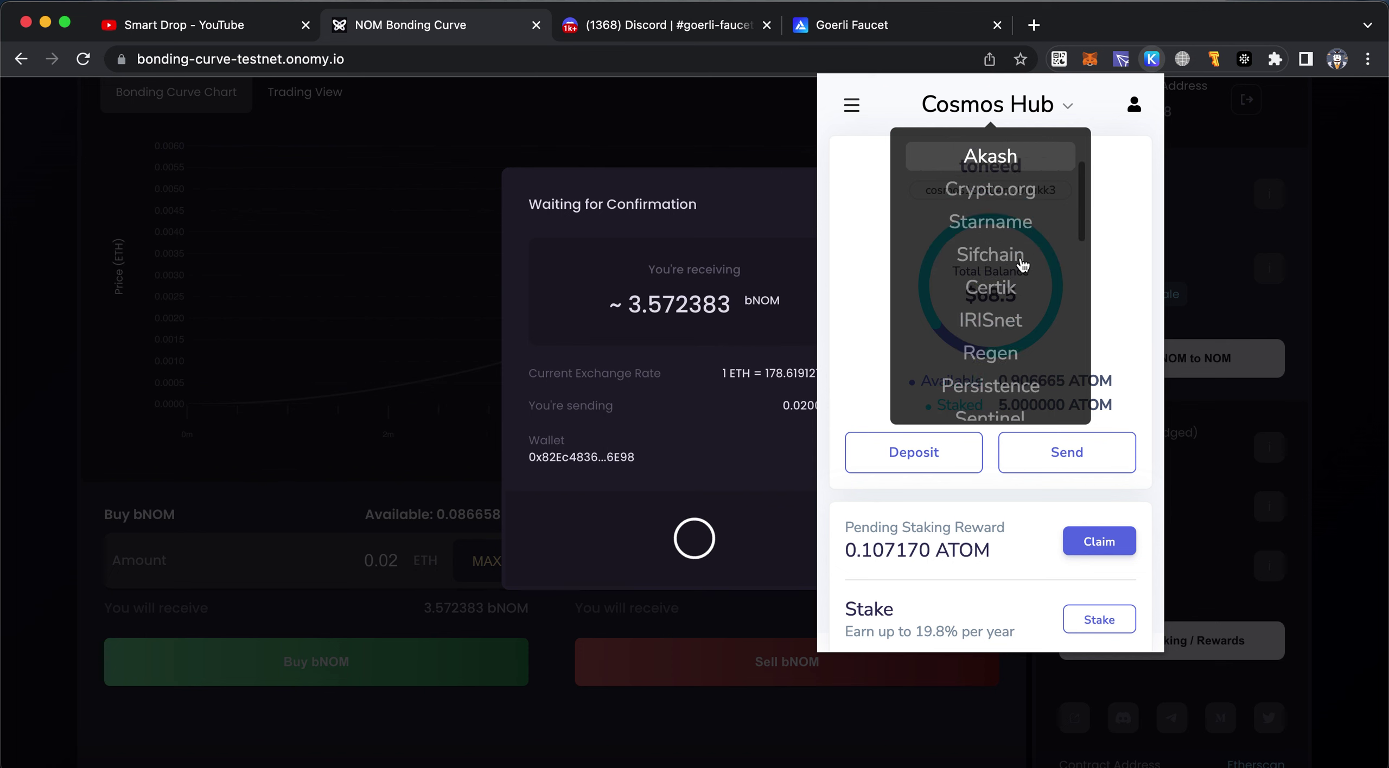
pyautogui.scroll(-5, 1022, 265)
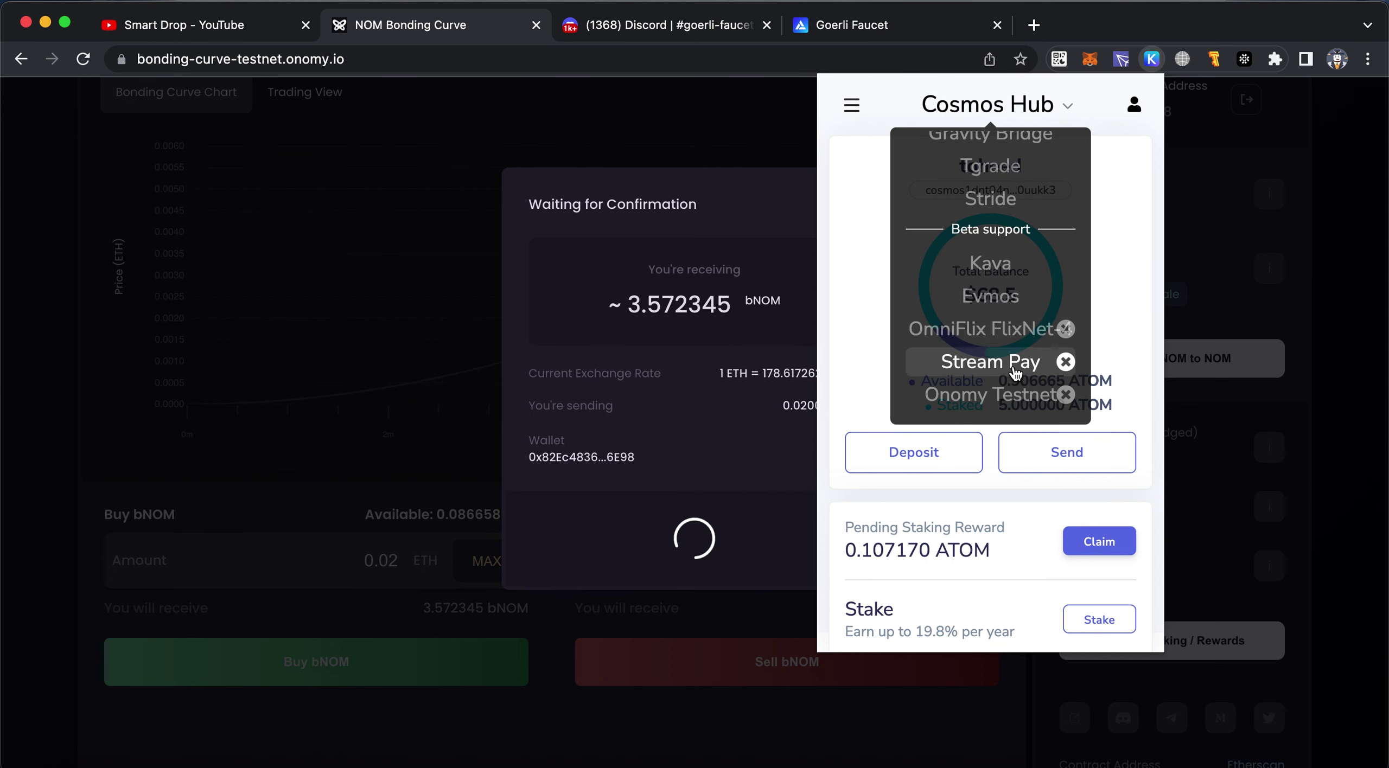
pyautogui.click(1019, 399)
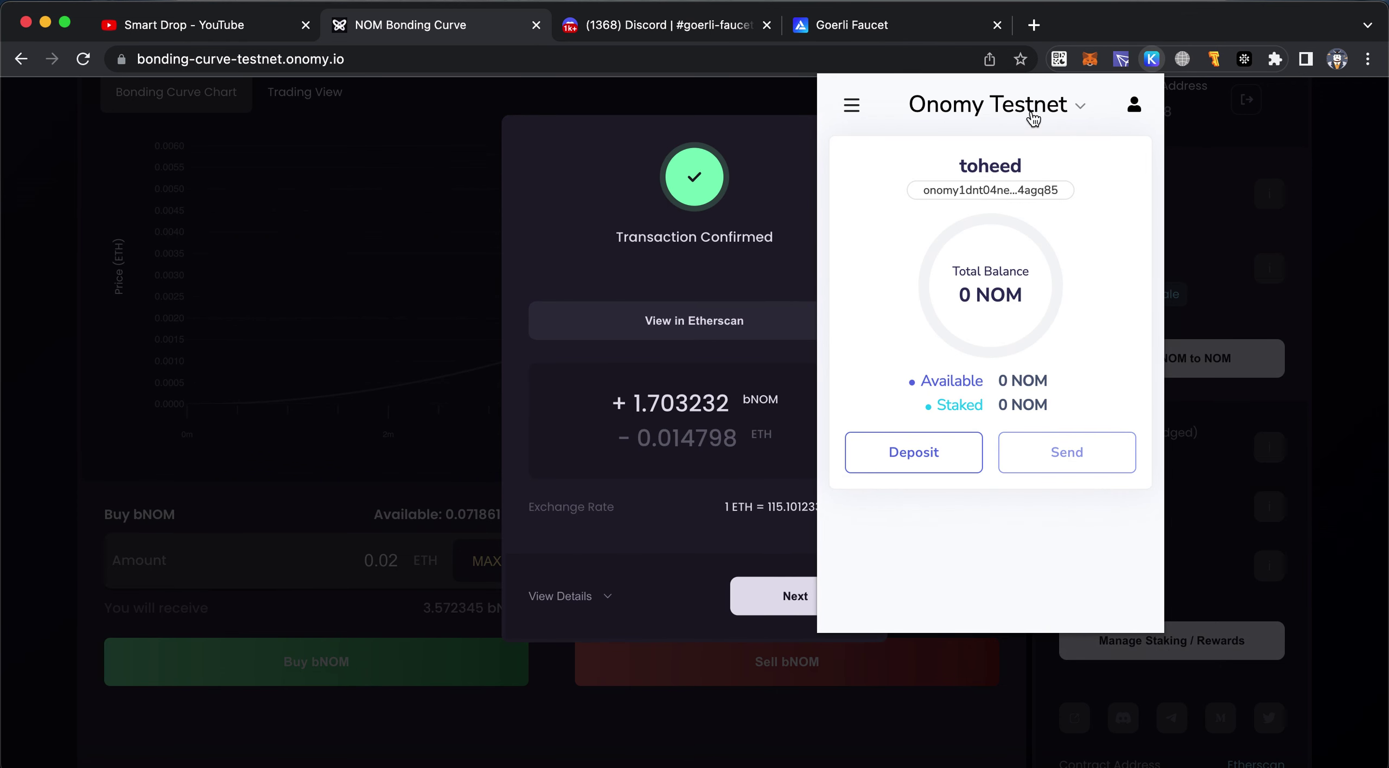
pyautogui.click(761, 292)
pyautogui.click(795, 596)
# Open the bridging form and fill it with the whole bNOM balance
pyautogui.scroll(-3, 824, 421)
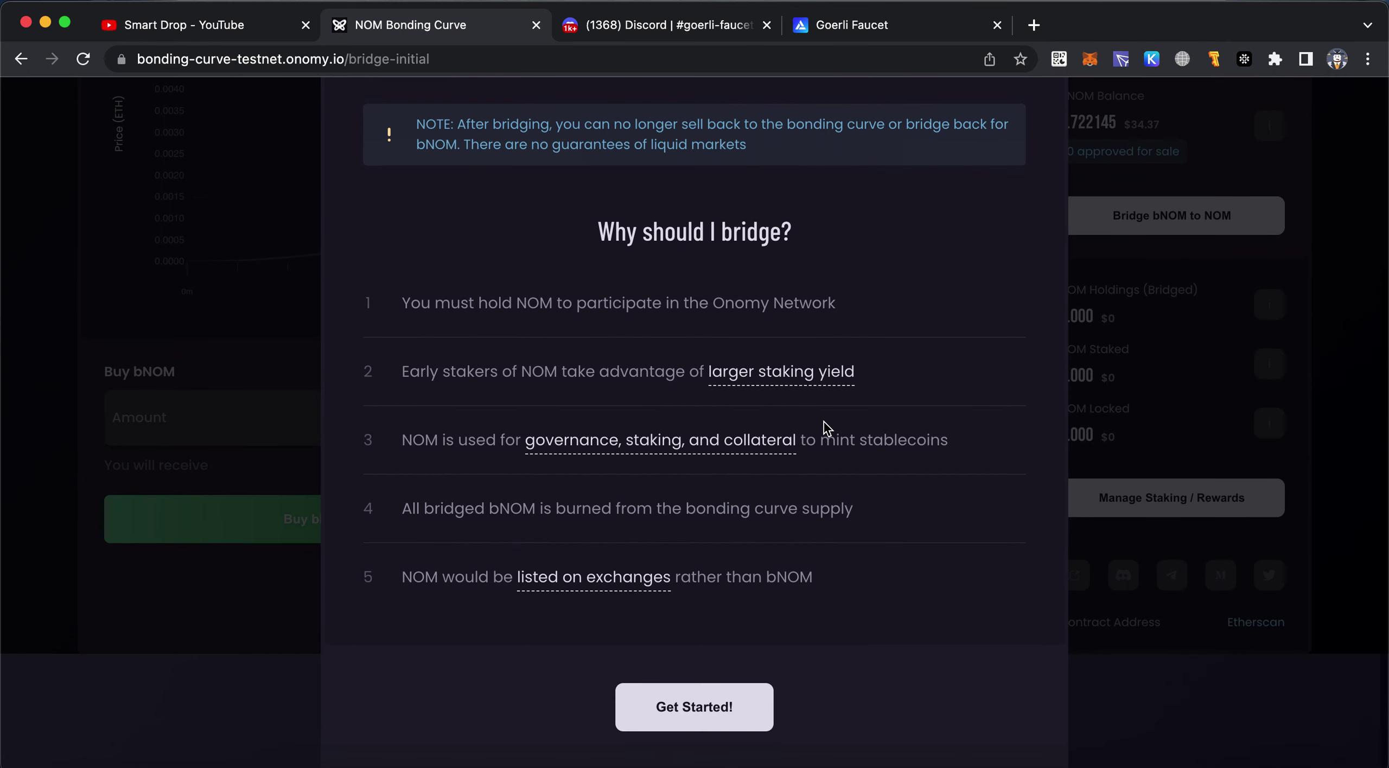
pyautogui.click(706, 705)
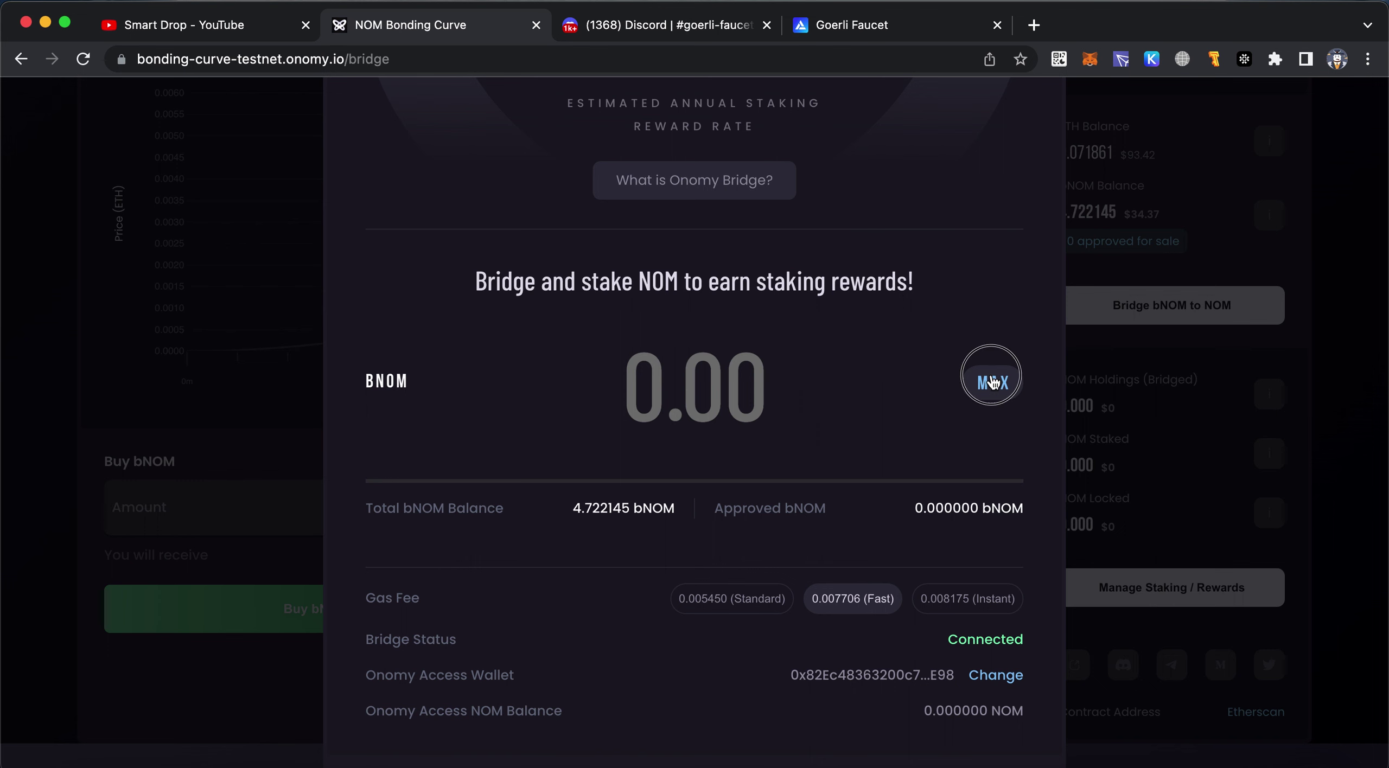
pyautogui.click(992, 382)
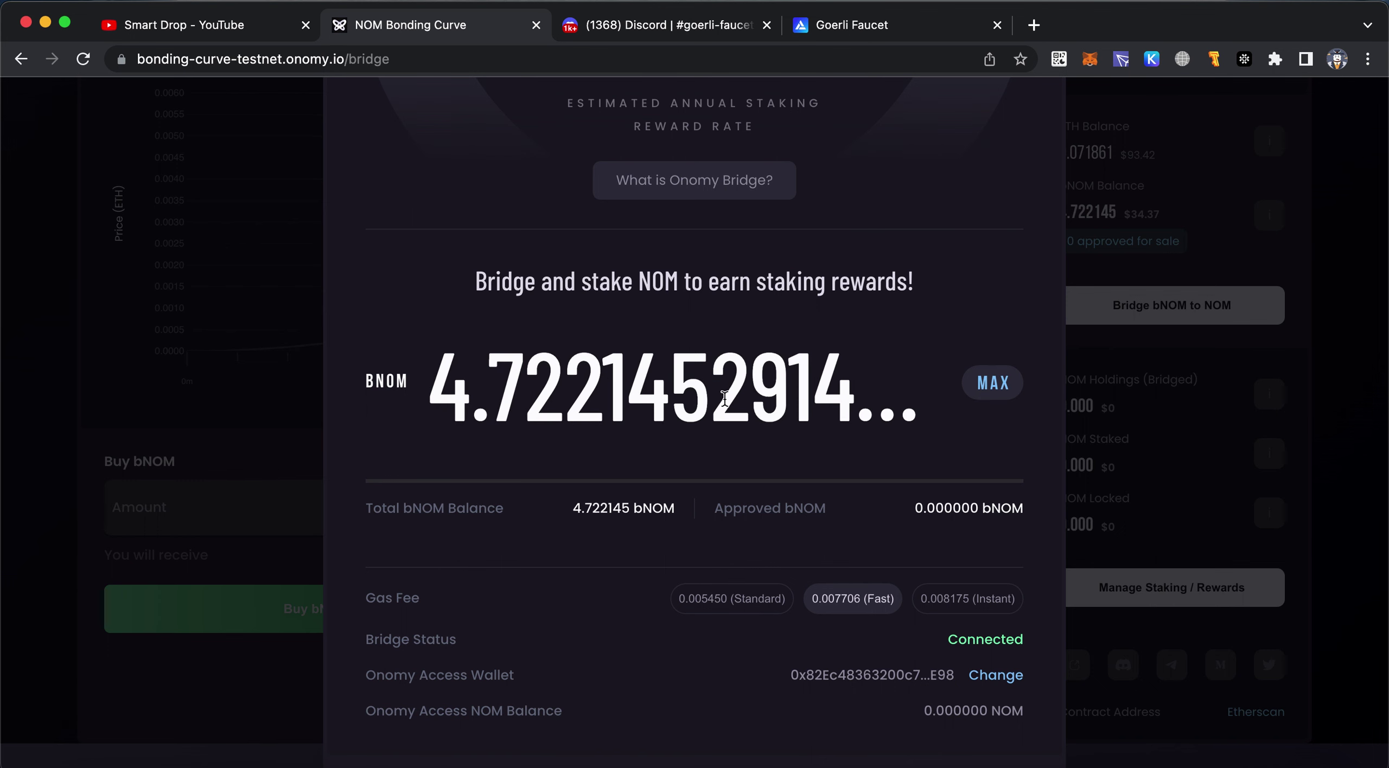
pyautogui.scroll(3, 660, 362)
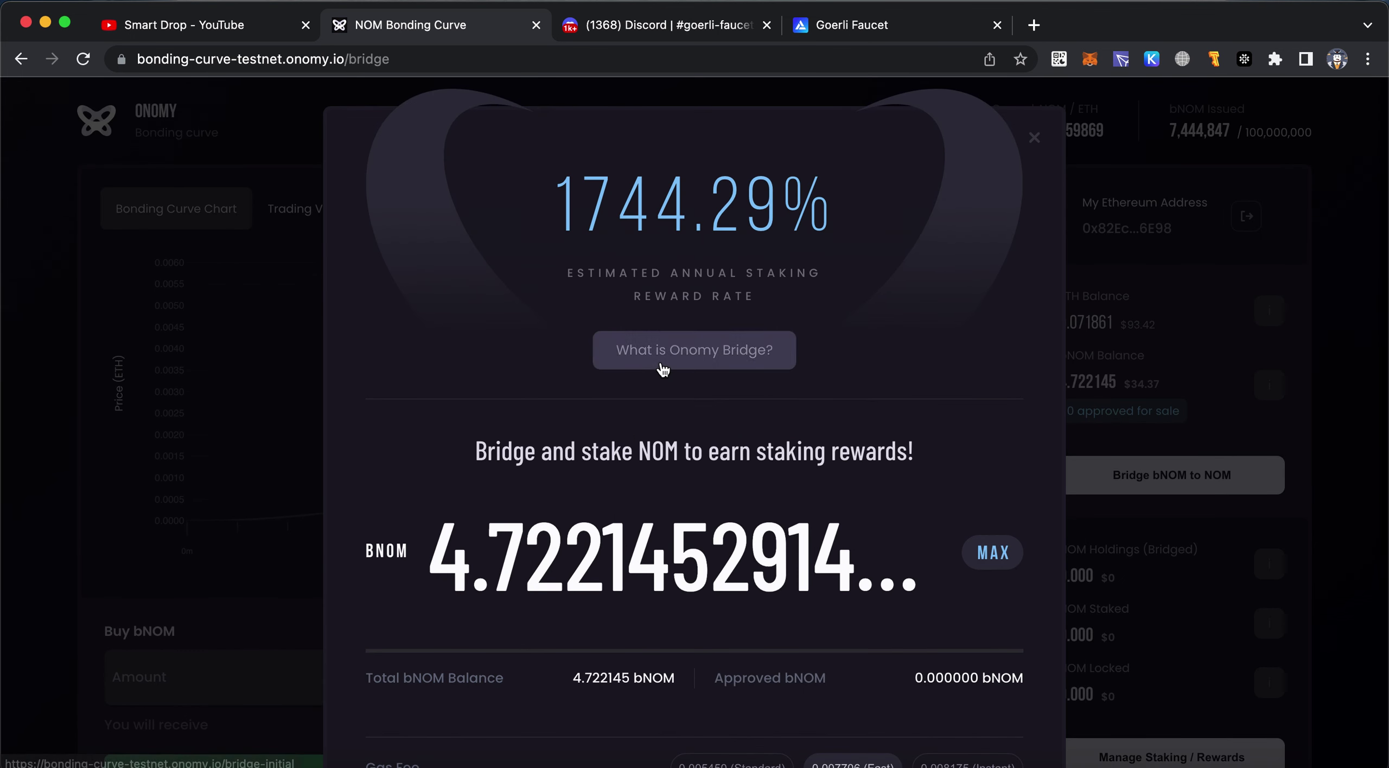
# Restart via Bridge bNOM to NOM and fill MAX, 4.7221452914 bNOM, as the amount
pyautogui.click(1032, 139)
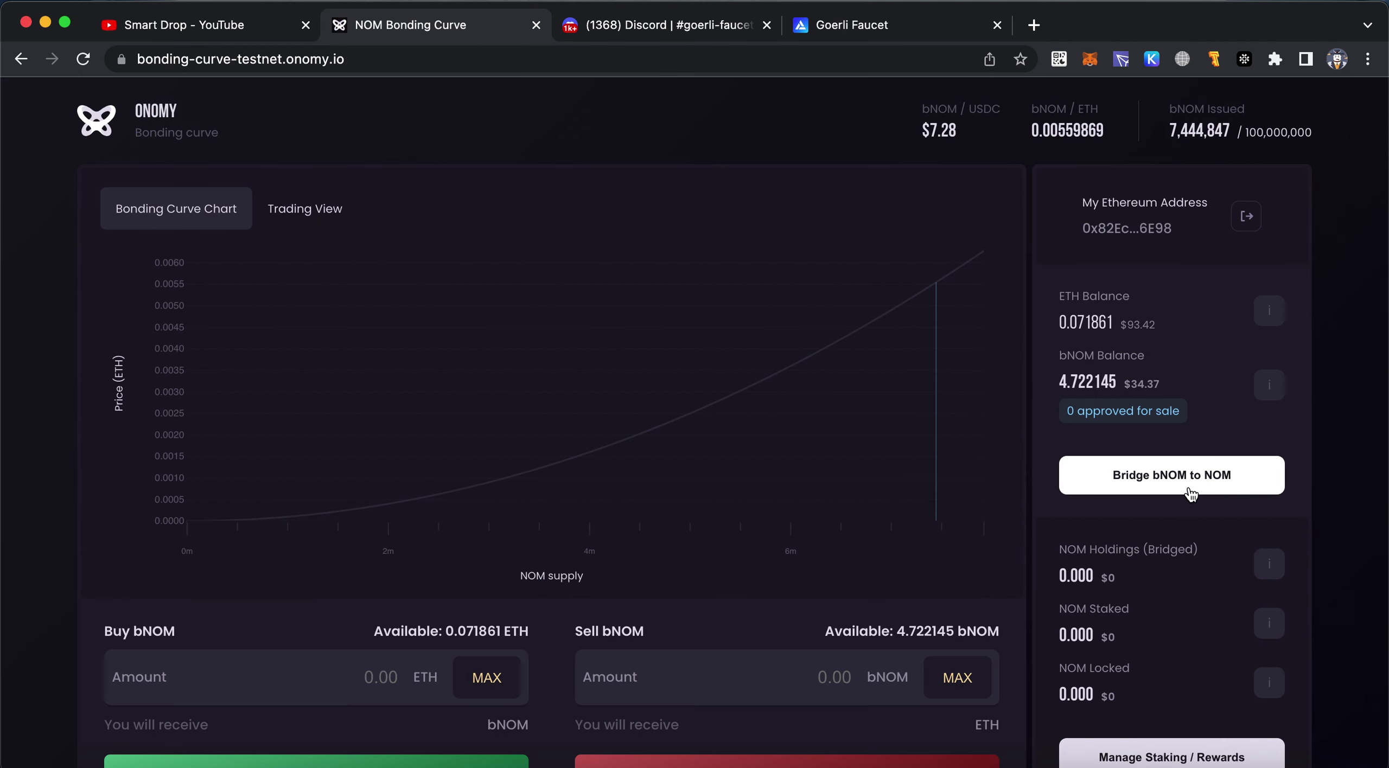
pyautogui.click(1206, 480)
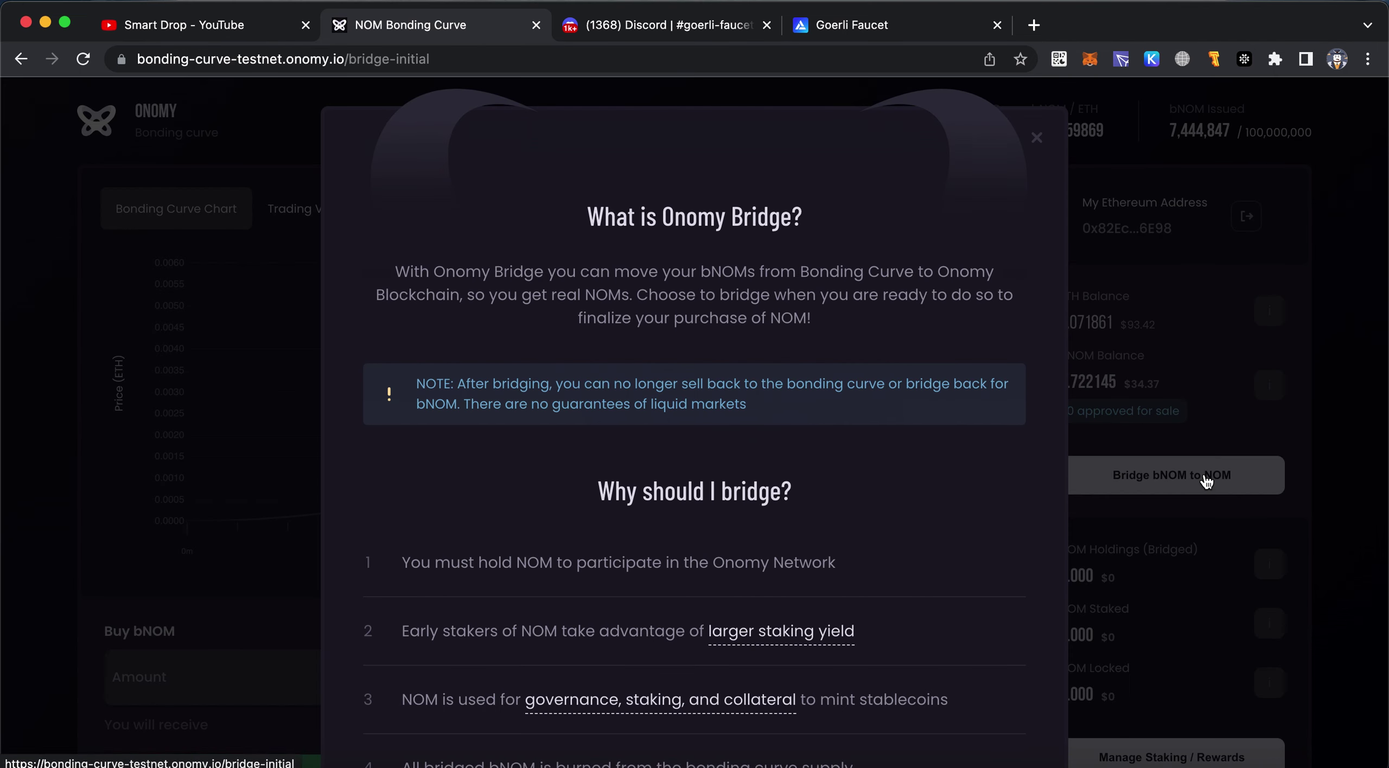
pyautogui.scroll(-5, 889, 454)
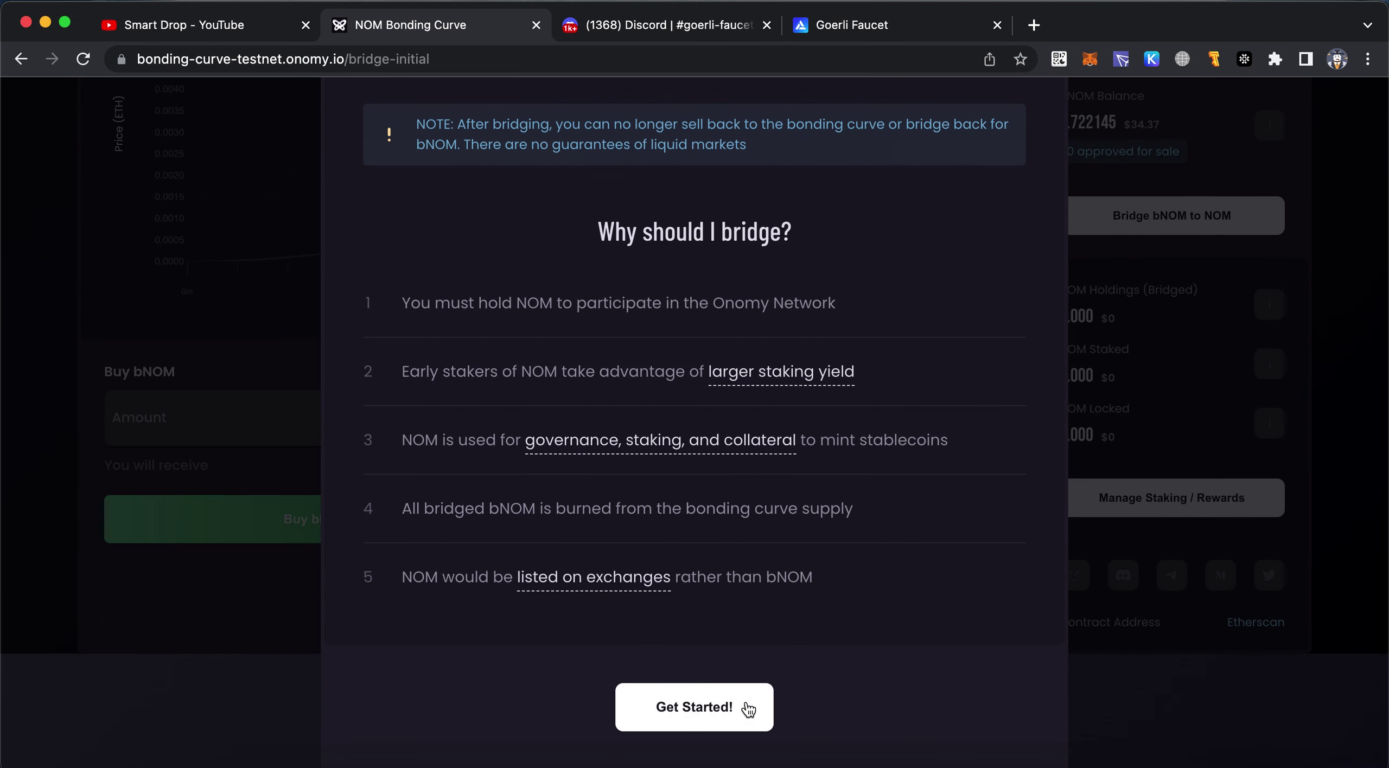
pyautogui.click(751, 708)
pyautogui.click(984, 320)
pyautogui.scroll(-2, 867, 518)
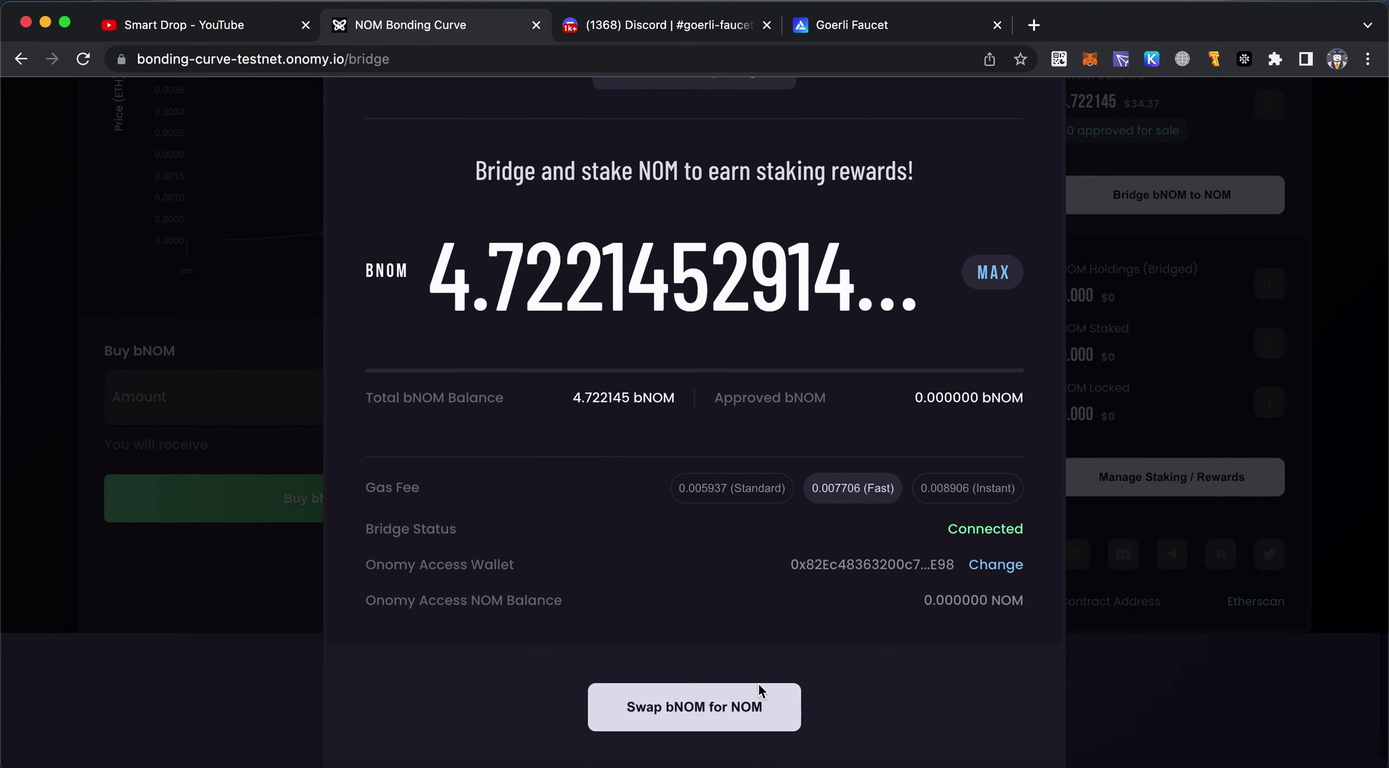
# Approve the 4.722145 bNOM for bridging and confirm the approval in MetaMask
pyautogui.click(746, 704)
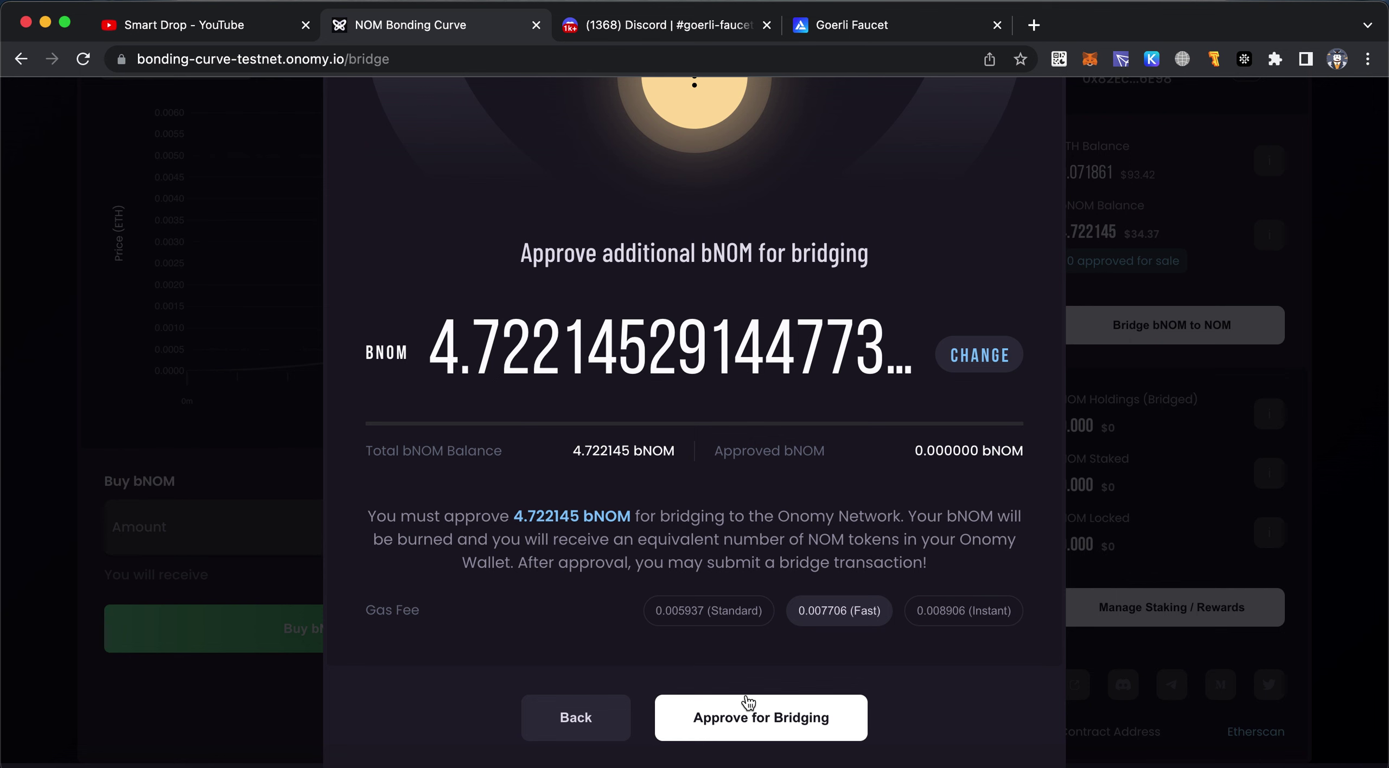
pyautogui.click(780, 722)
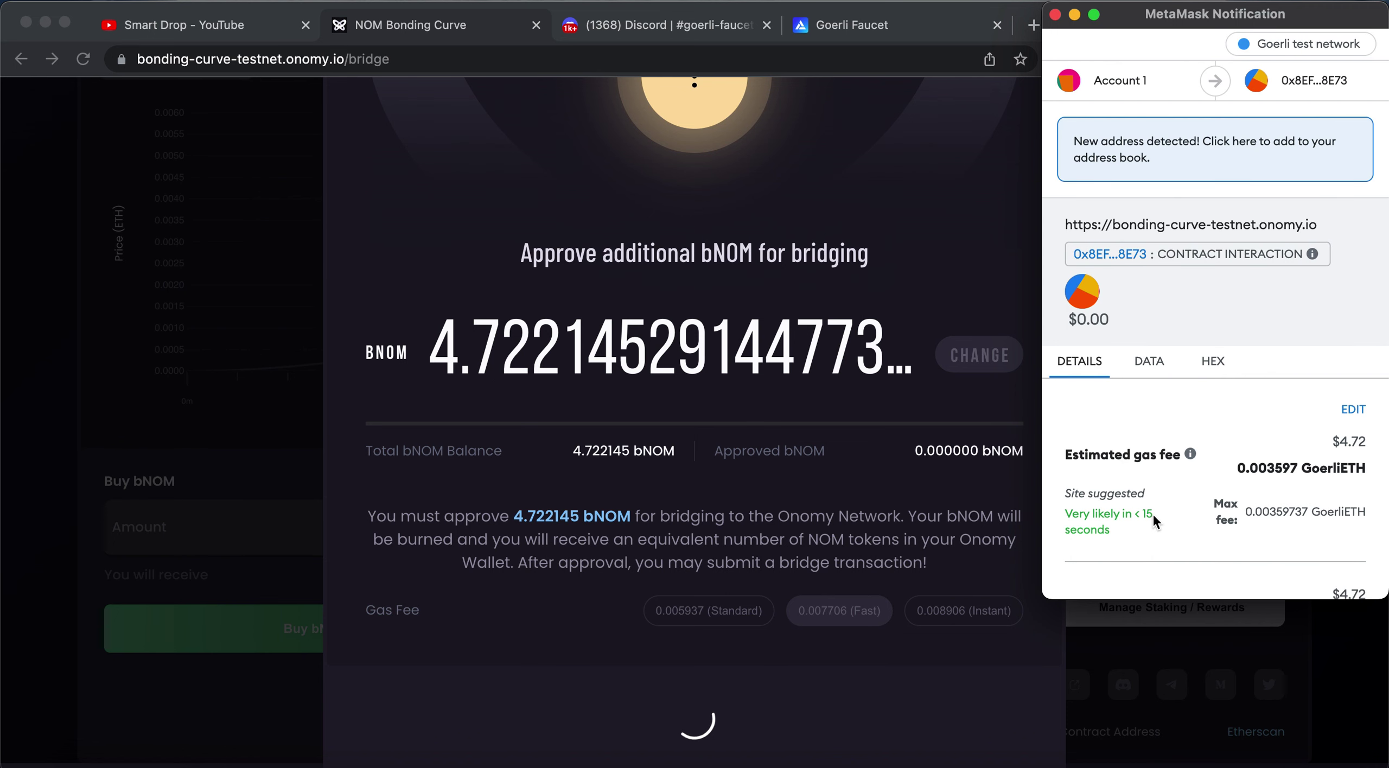
pyautogui.scroll(-2, 1287, 491)
pyautogui.click(1304, 559)
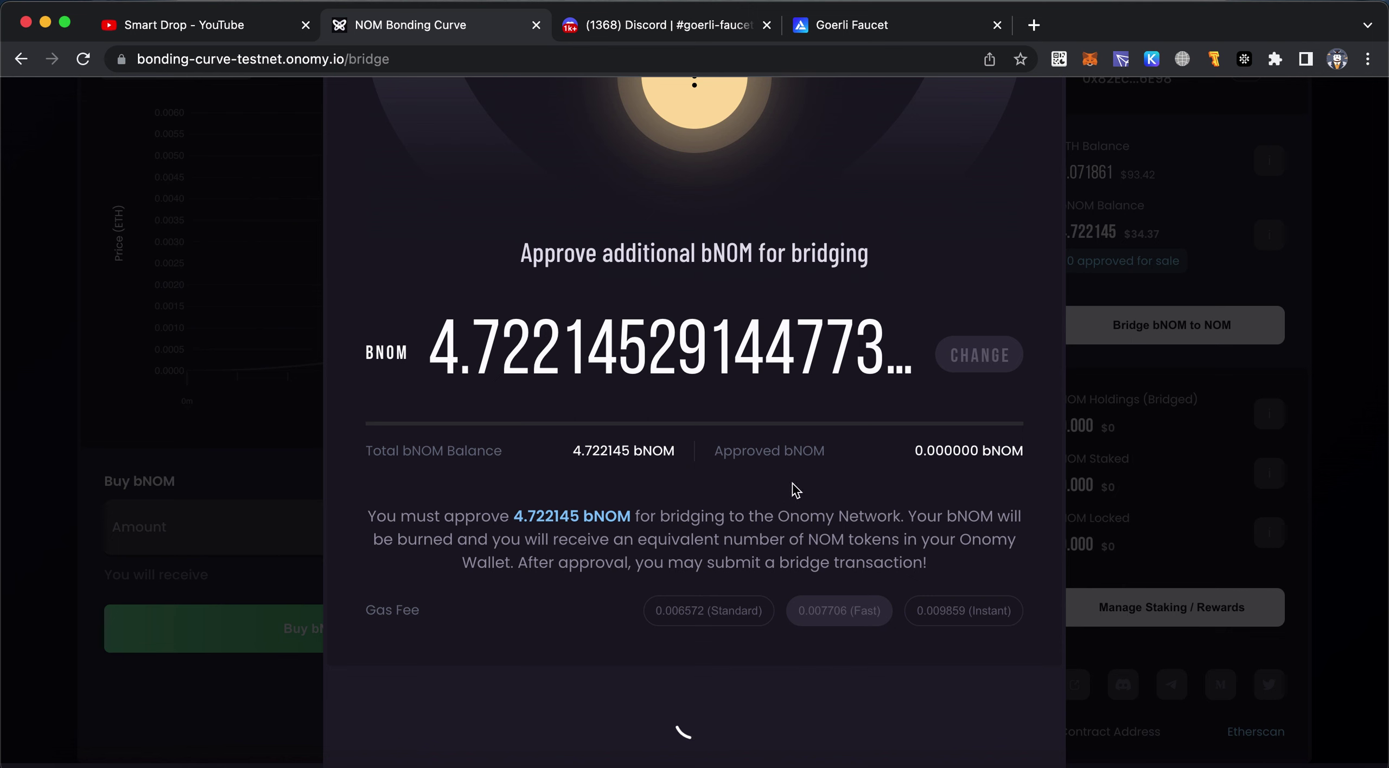
# Once the approval transaction completes, check Keplr and return to the bridge screen
pyautogui.moveTo(644, 459); pyautogui.dragTo(688, 466)
pyautogui.click(793, 450)
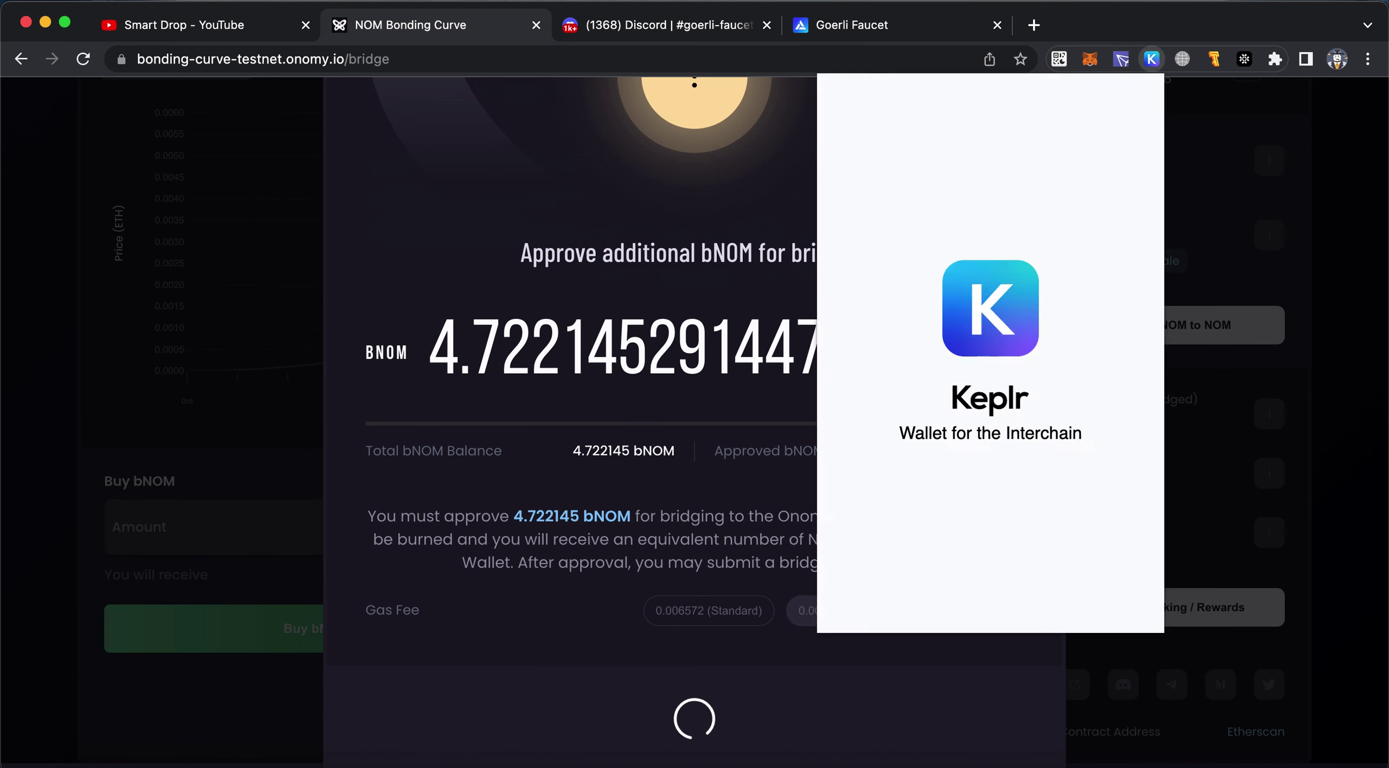
pyautogui.click(928, 19)
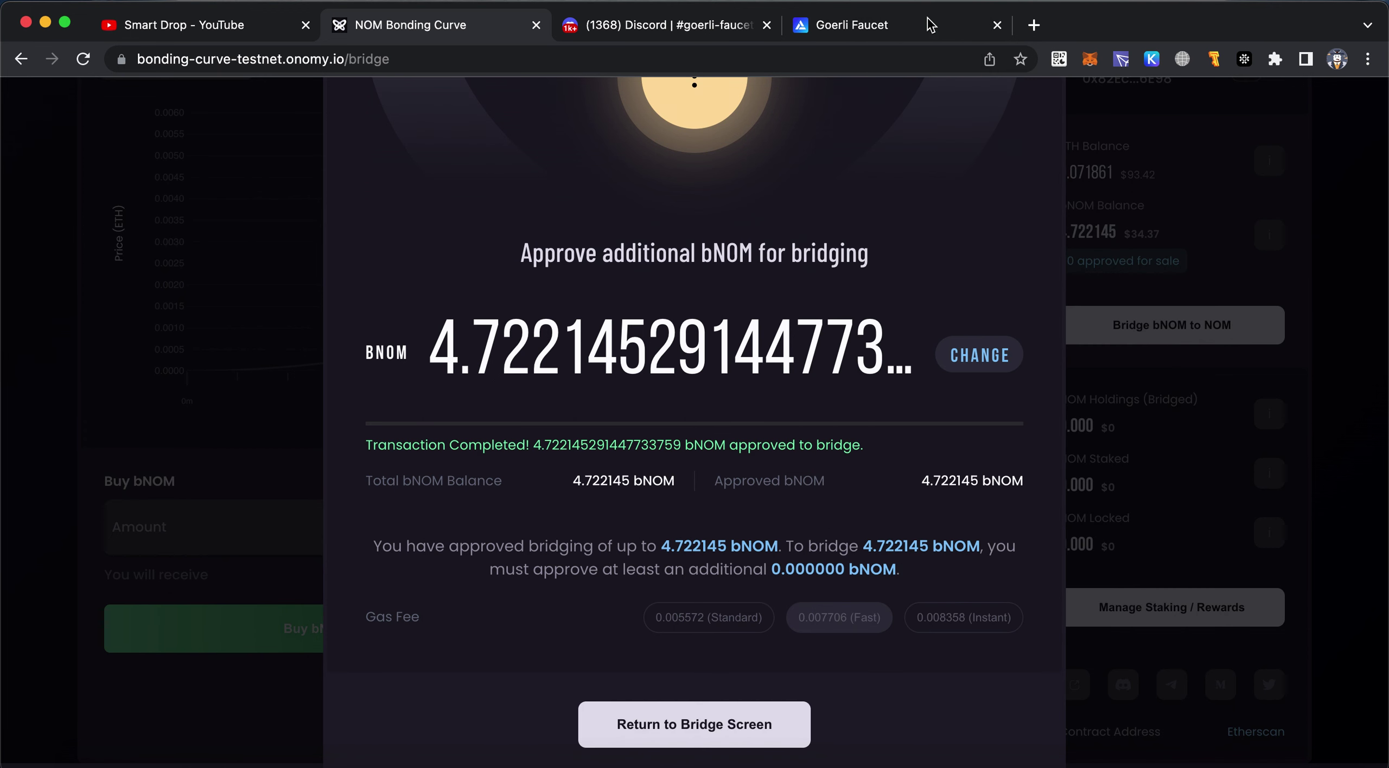
pyautogui.click(684, 739)
# Wait through the 35 block confirmations until 4.722145 bNOM is bridged to 4.722145 NOM
pyautogui.scroll(-3, 879, 545)
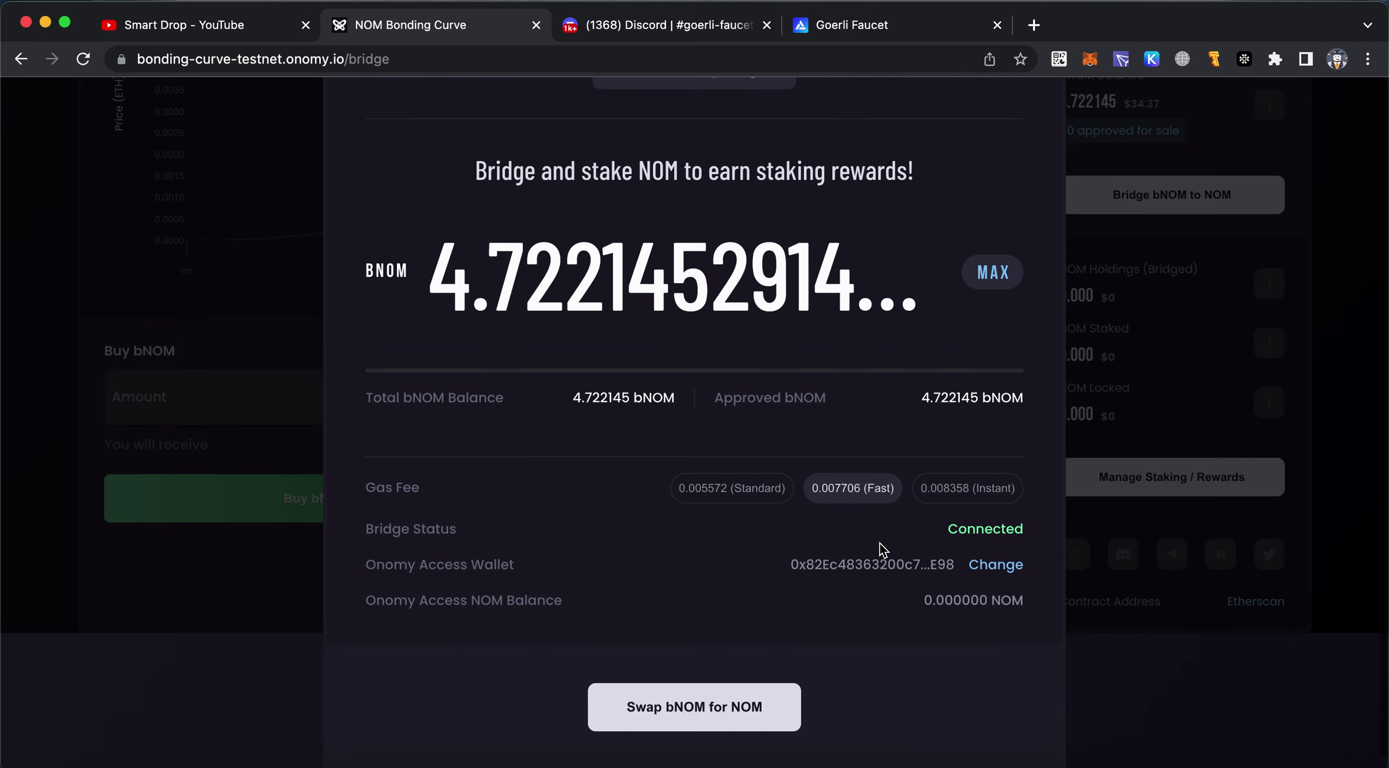
pyautogui.scroll(5, 1052, 347)
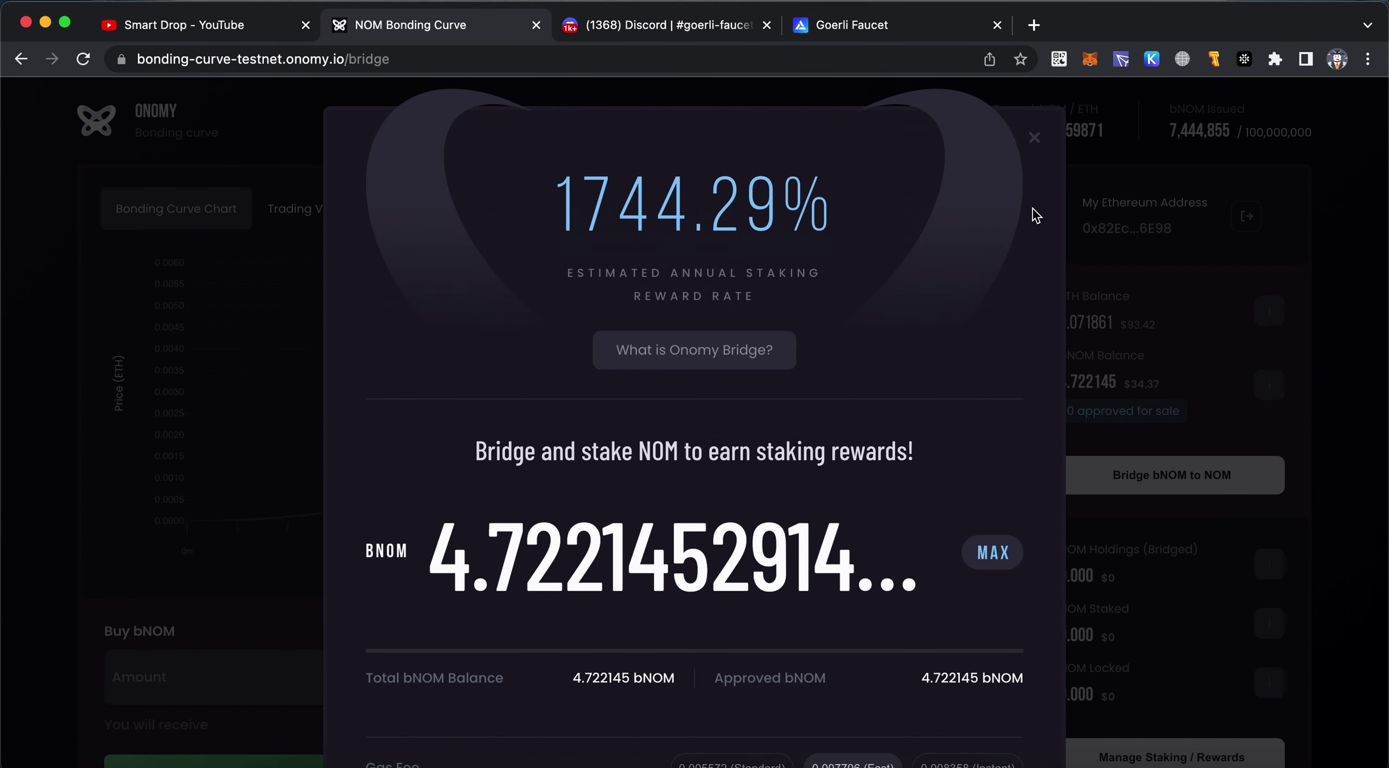
pyautogui.click(1033, 137)
pyautogui.scroll(-2, 1101, 351)
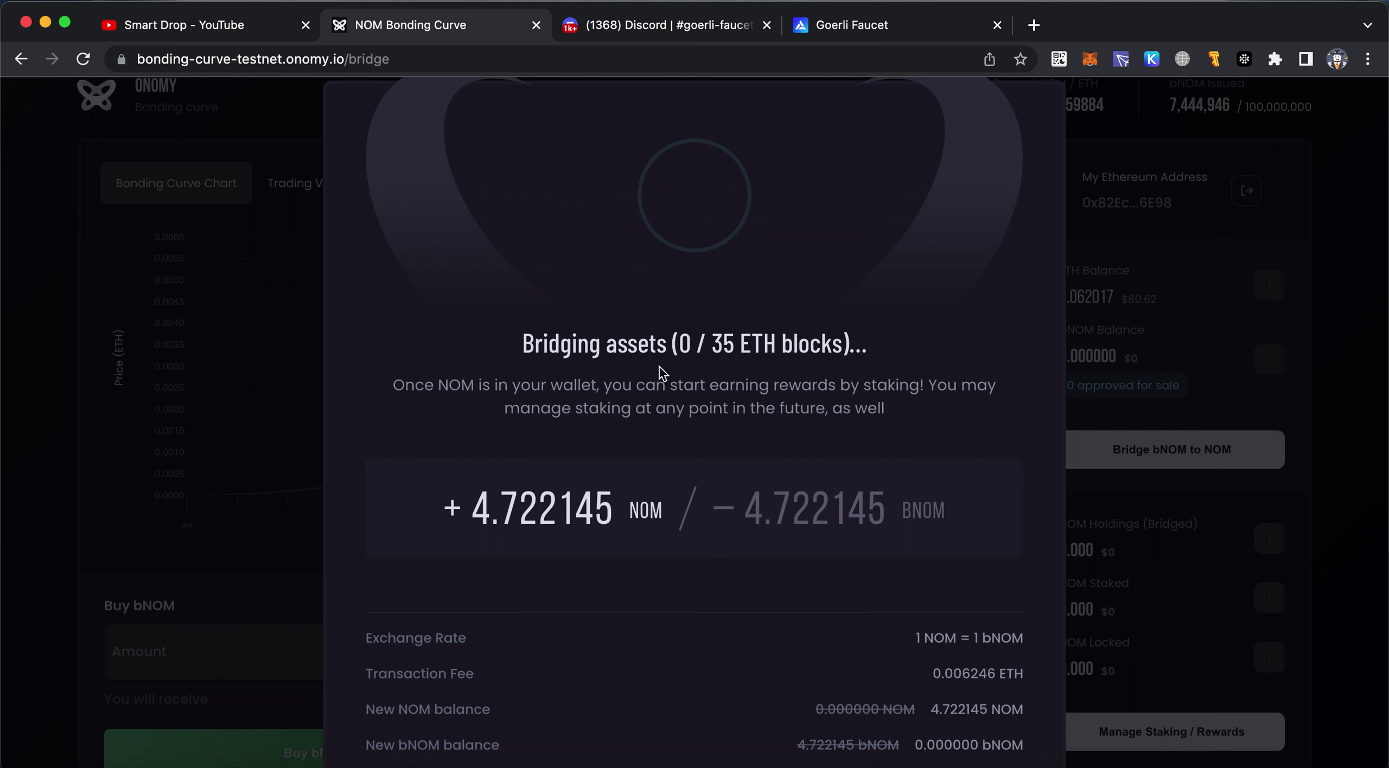
pyautogui.moveTo(520, 350); pyautogui.dragTo(673, 348)
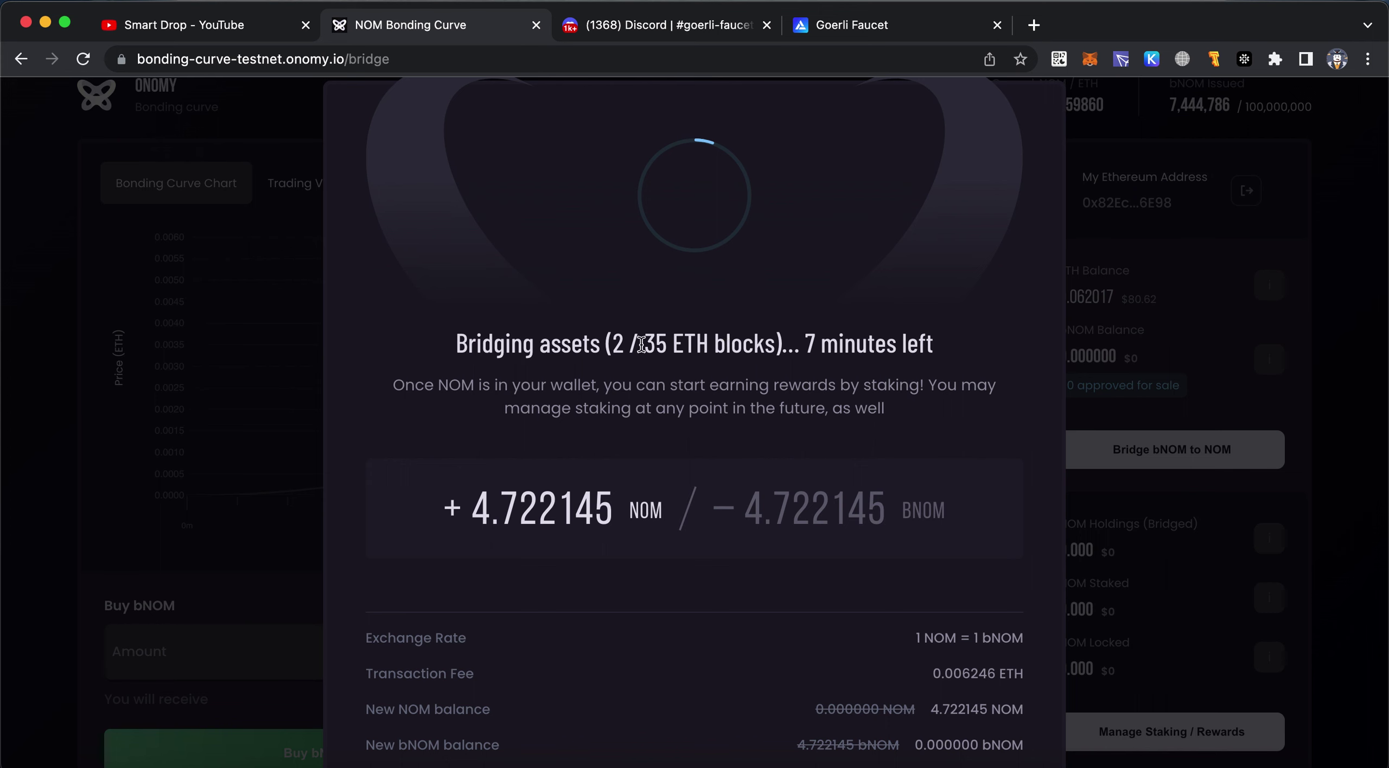
pyautogui.moveTo(626, 345); pyautogui.dragTo(766, 359)
pyautogui.click(772, 383)
pyautogui.scroll(-2, 803, 493)
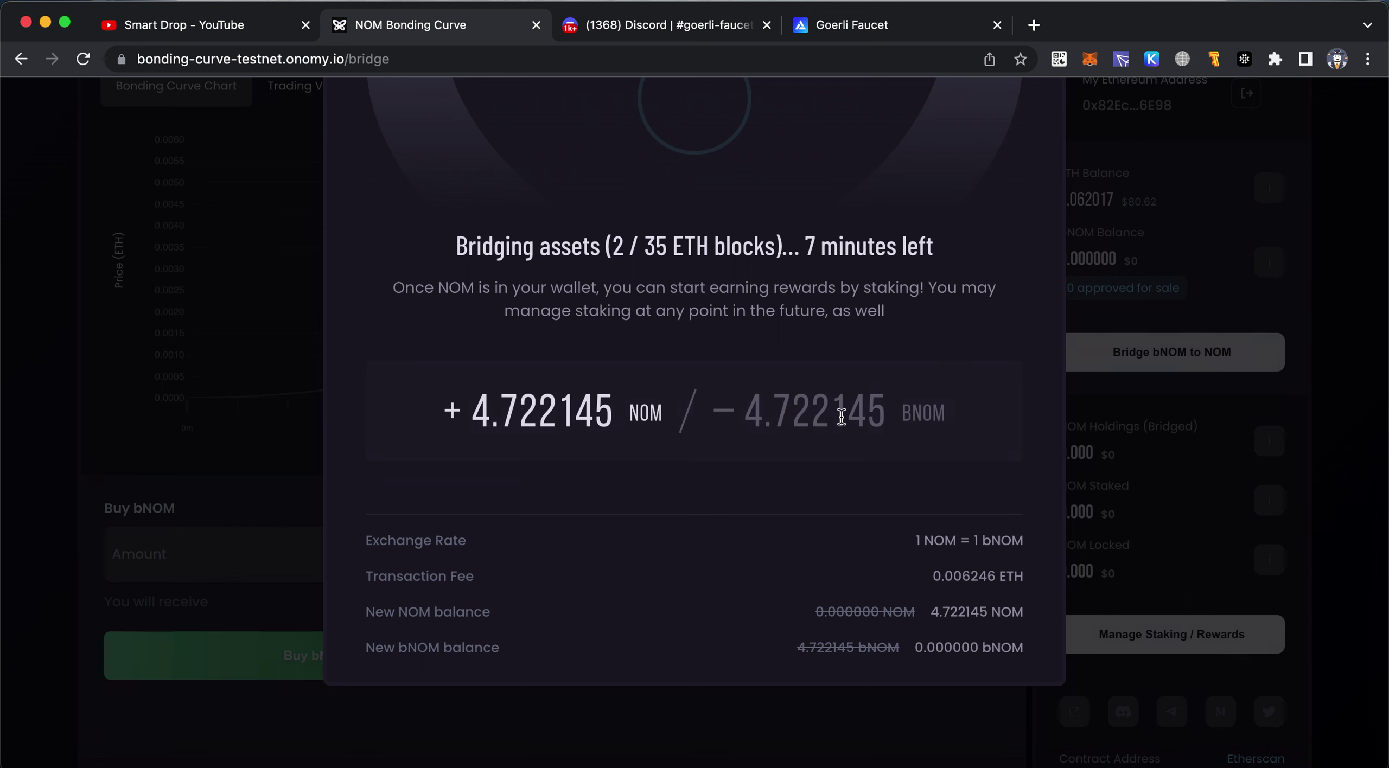
pyautogui.scroll(2, 841, 416)
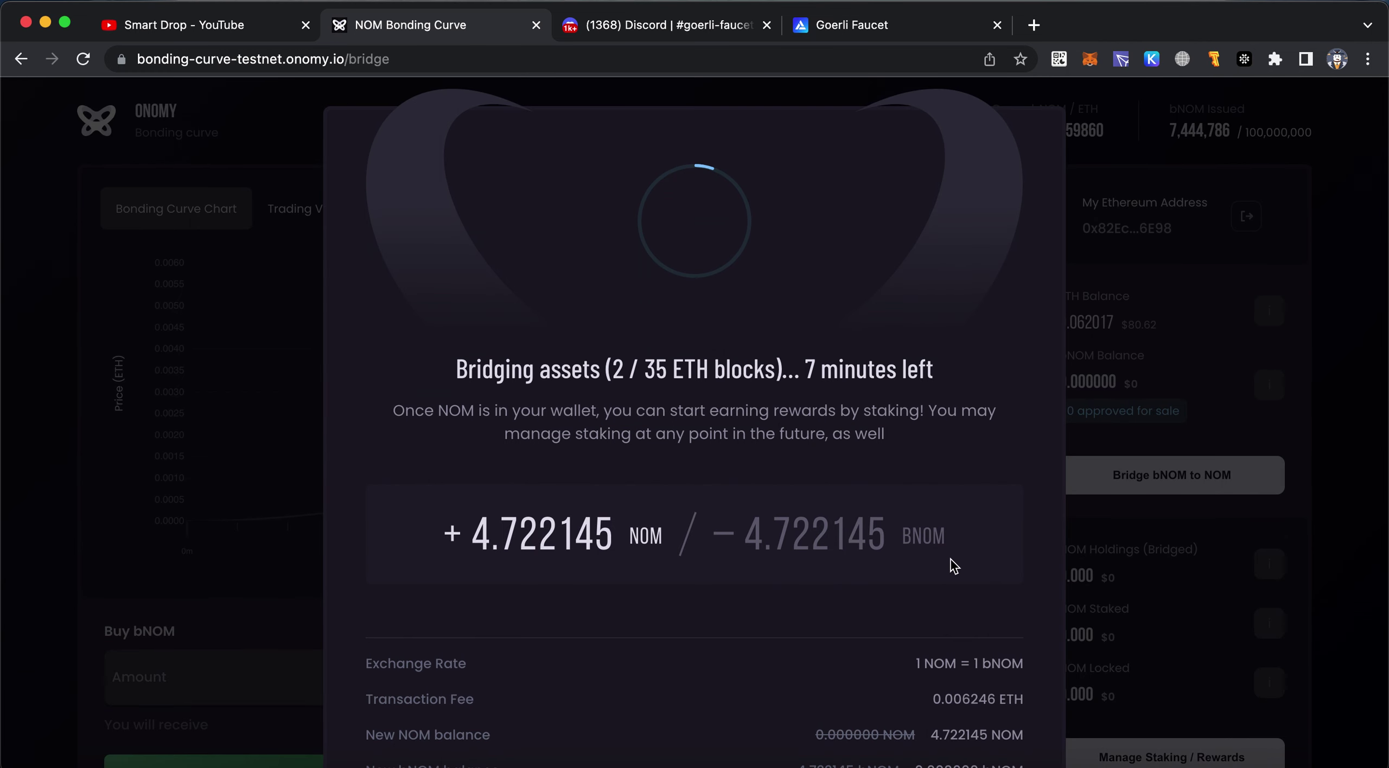
pyautogui.scroll(-2, 954, 566)
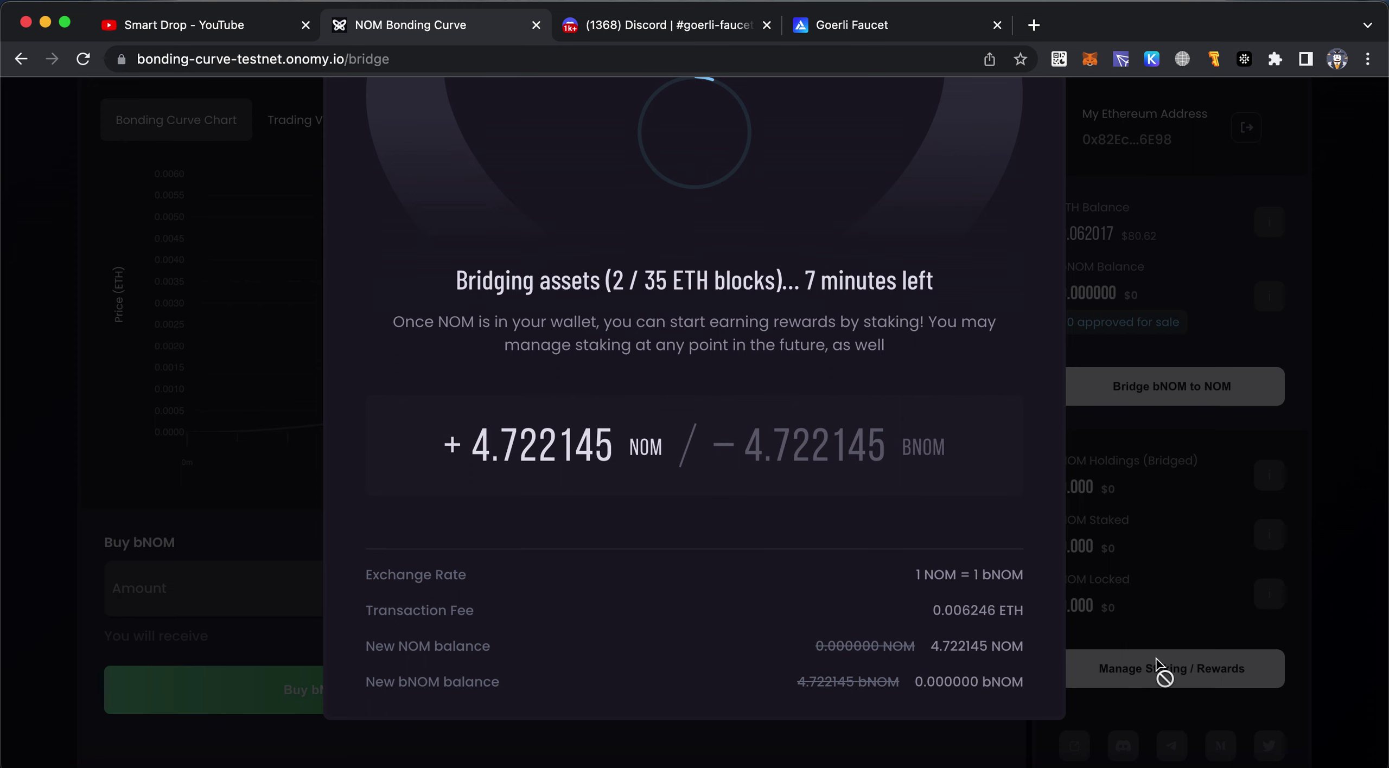
pyautogui.scroll(2, 994, 571)
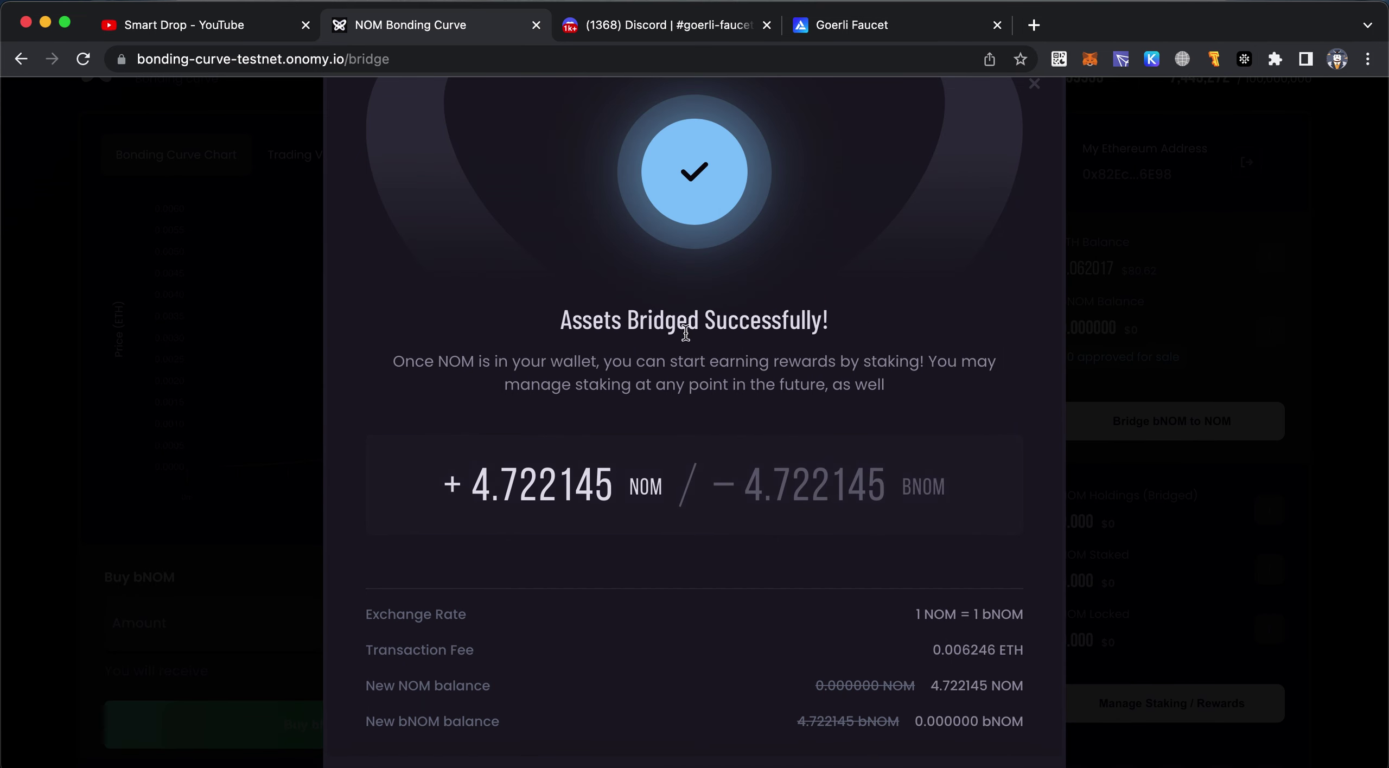
pyautogui.scroll(-4, 770, 351)
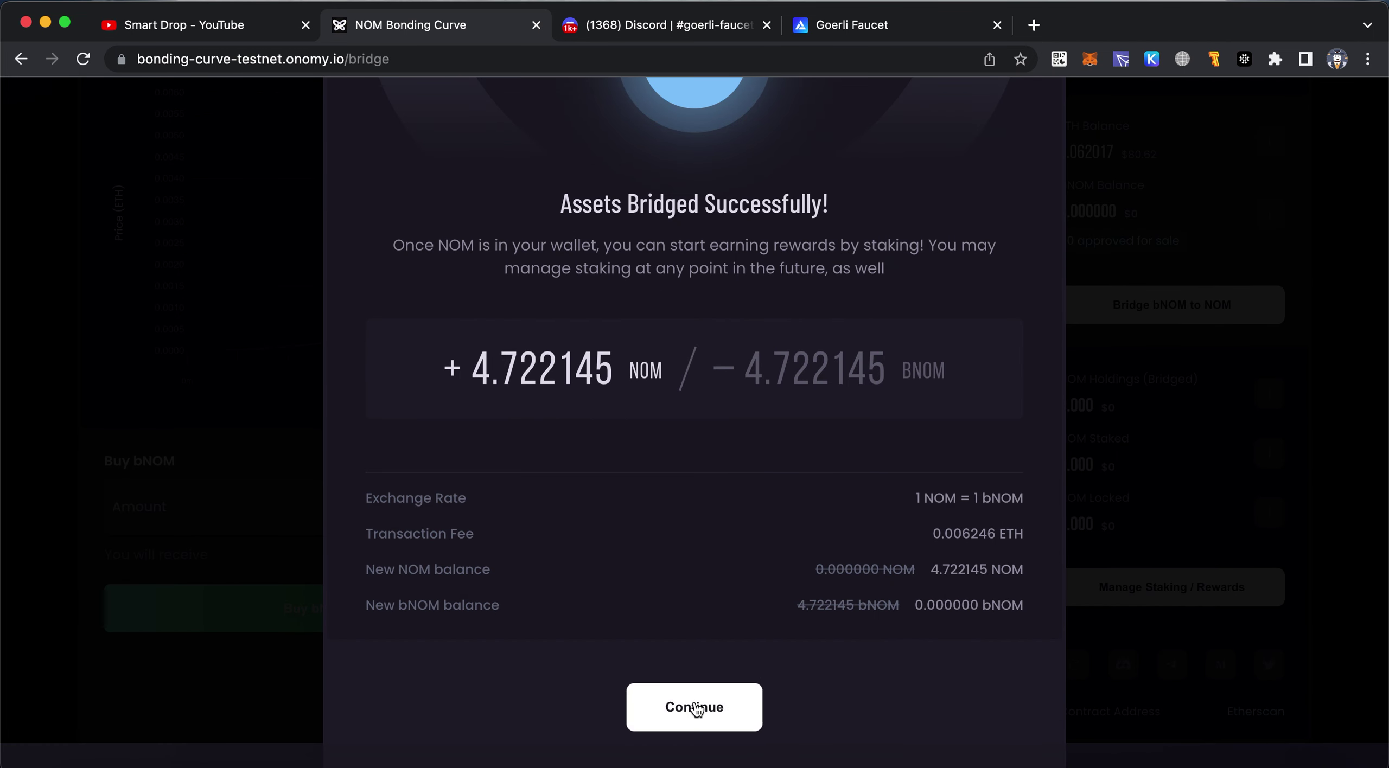
# Continue past the bridge success message and start staking the bridged NOM
pyautogui.click(698, 708)
pyautogui.scroll(2, 830, 619)
pyautogui.scroll(-3, 705, 678)
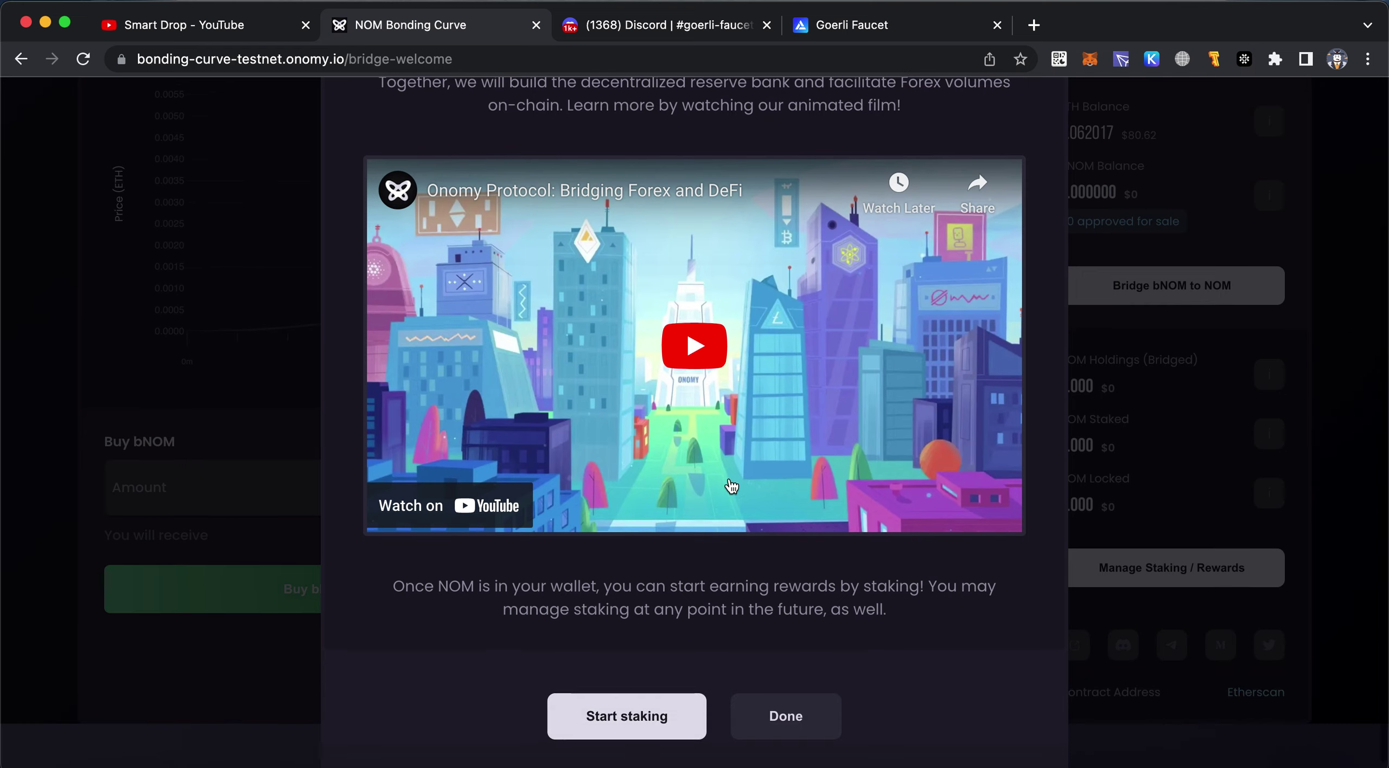
pyautogui.click(674, 734)
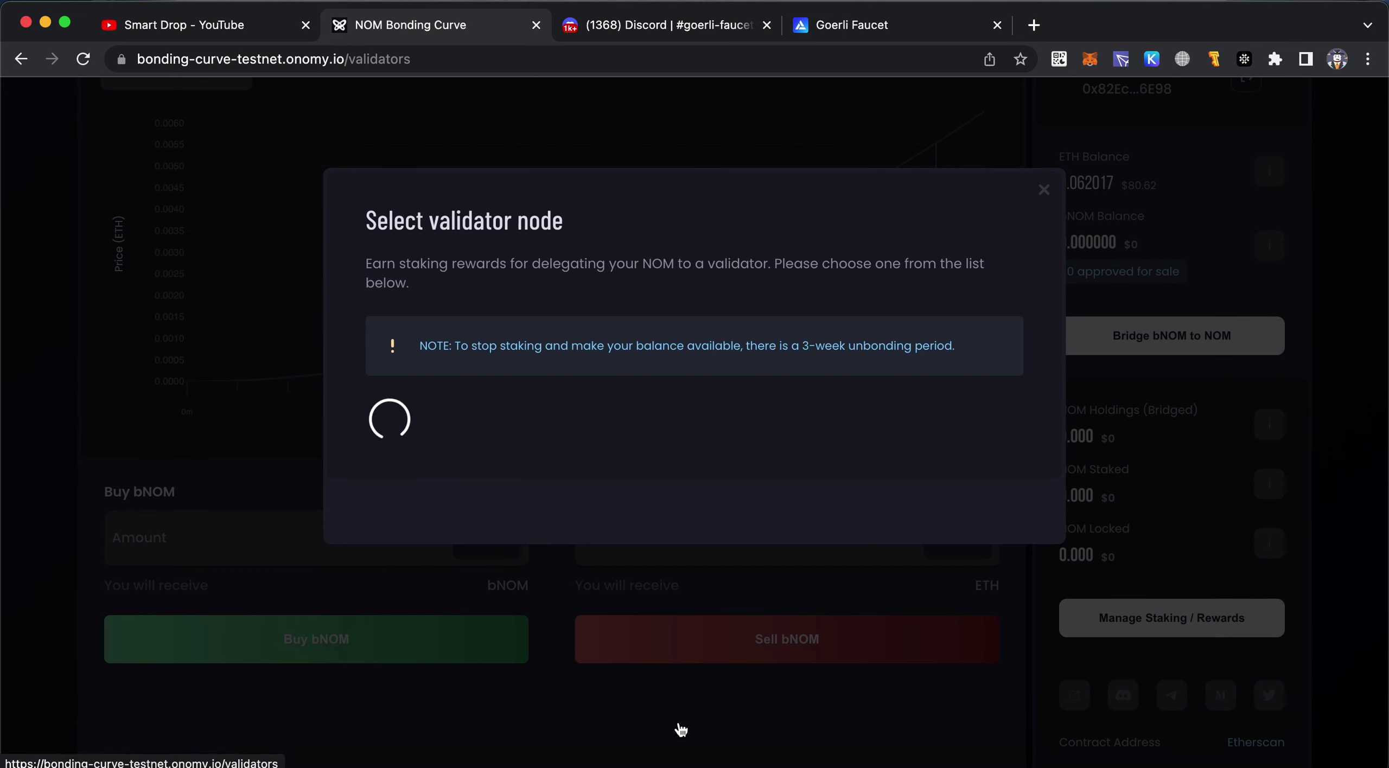
# Browse the validator node list showing NCC, Forbole and others at 5.00% fees
pyautogui.scroll(-5, 682, 730)
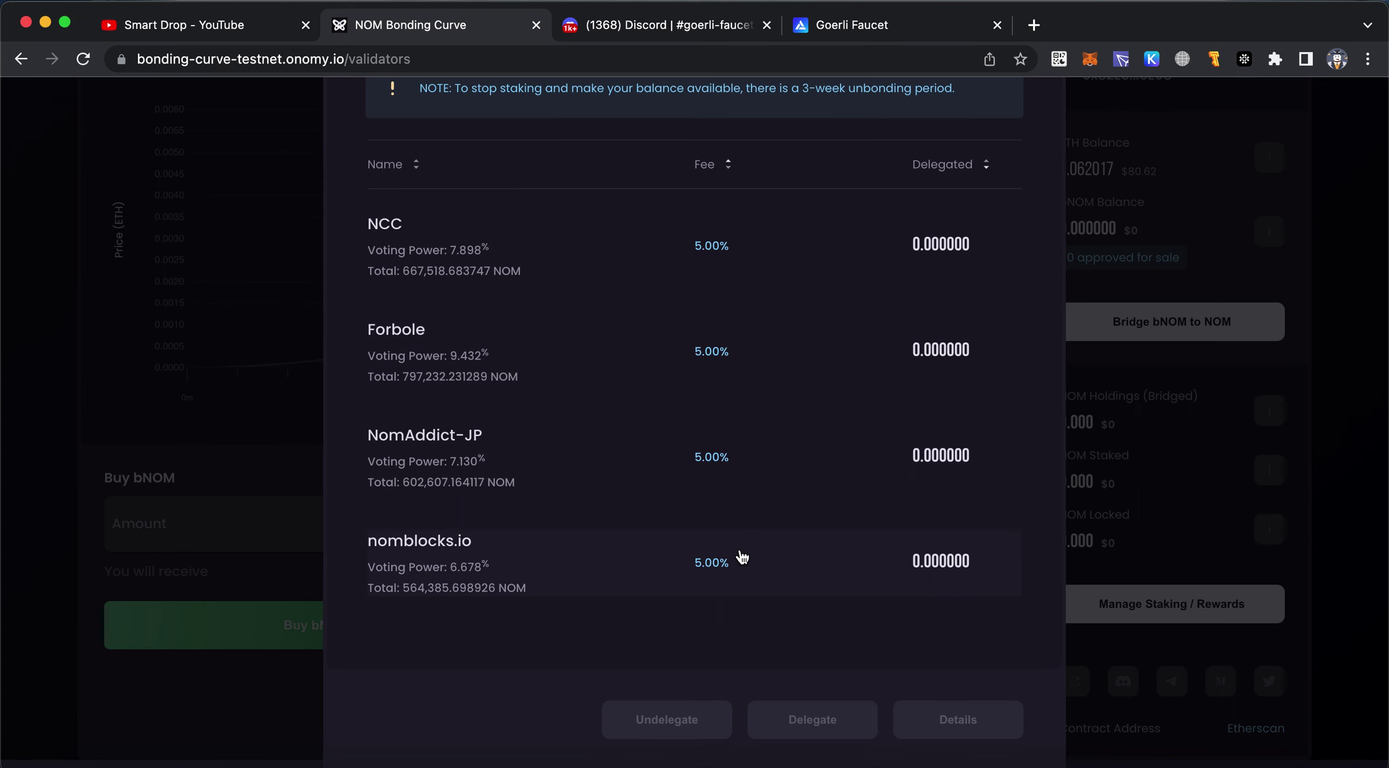
pyautogui.scroll(3, 742, 567)
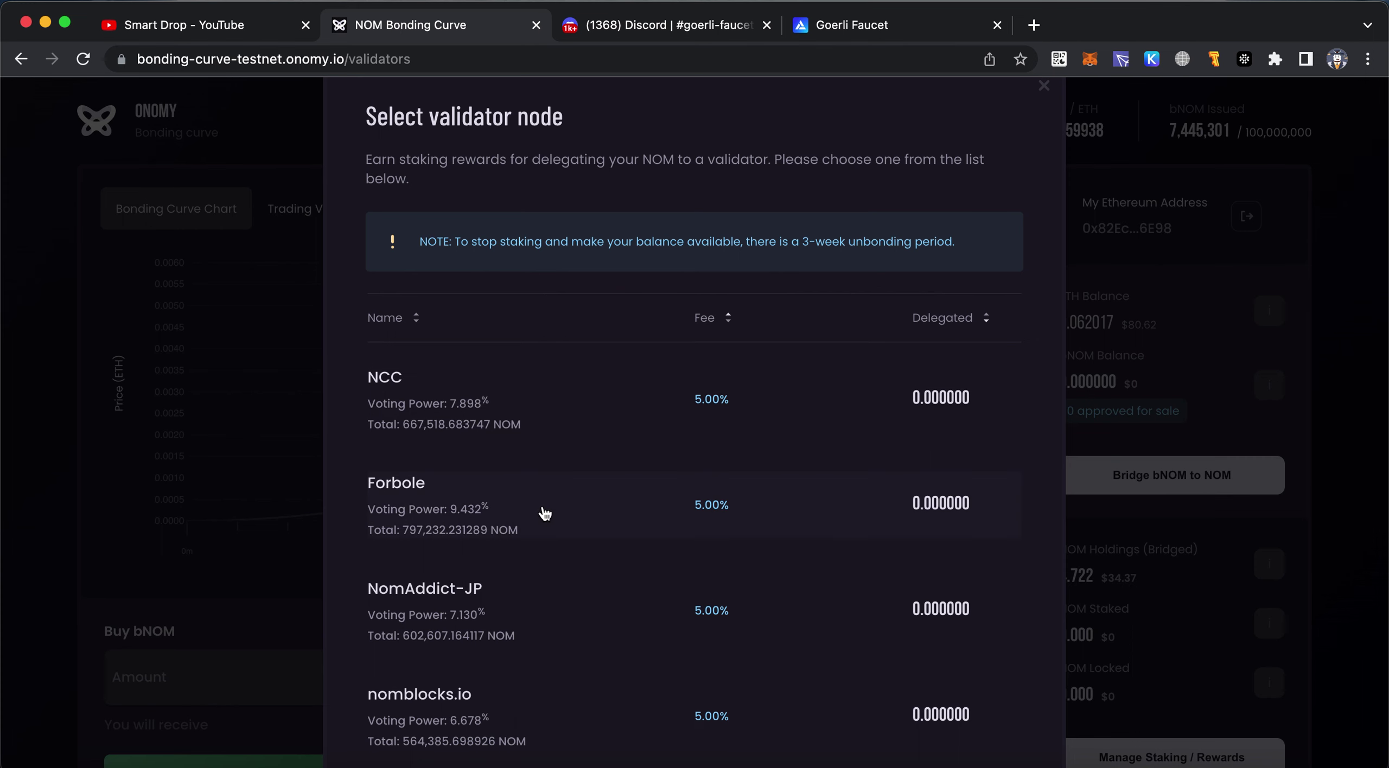
pyautogui.scroll(-5, 545, 513)
pyautogui.scroll(2, 545, 514)
pyautogui.scroll(2, 545, 514)
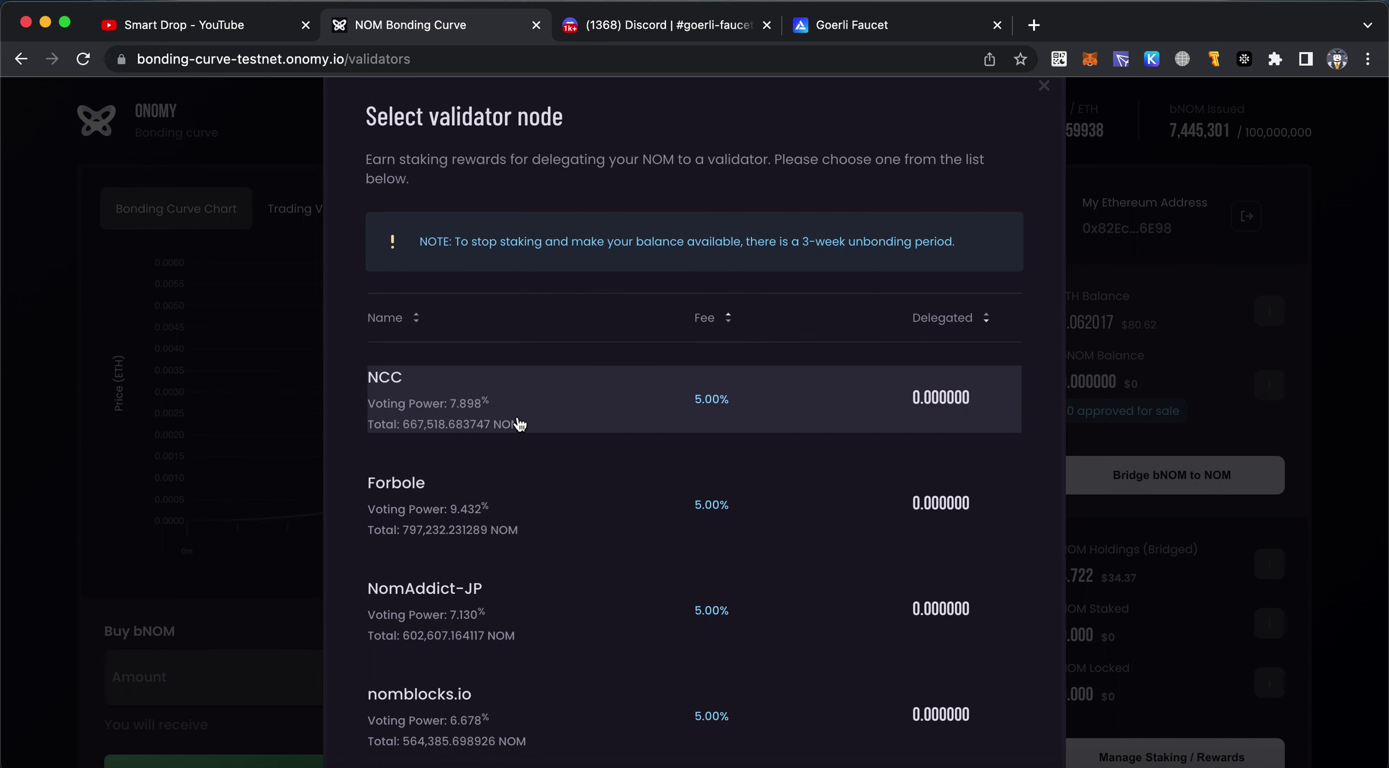
pyautogui.scroll(-2, 754, 397)
pyautogui.scroll(2, 750, 397)
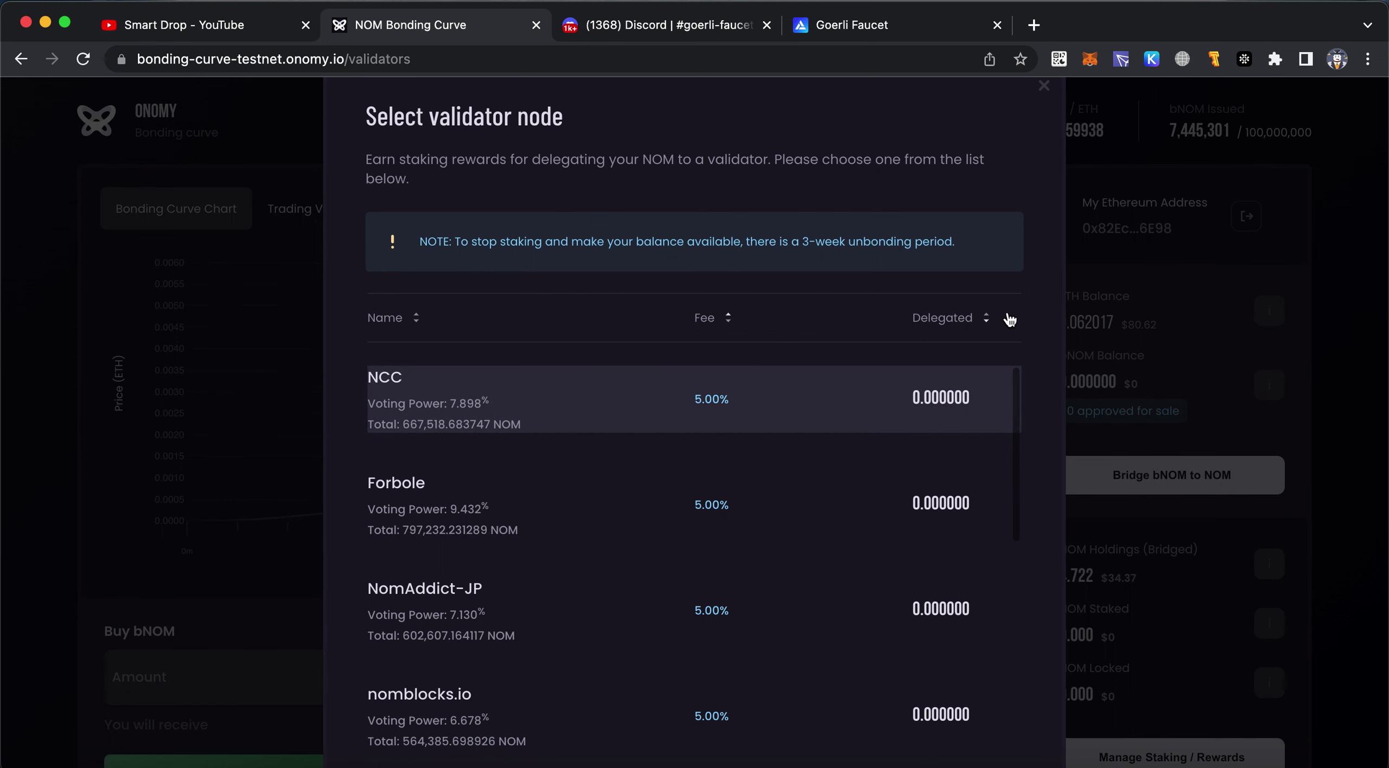
pyautogui.scroll(-2, 1066, 319)
pyautogui.scroll(-1, 1066, 319)
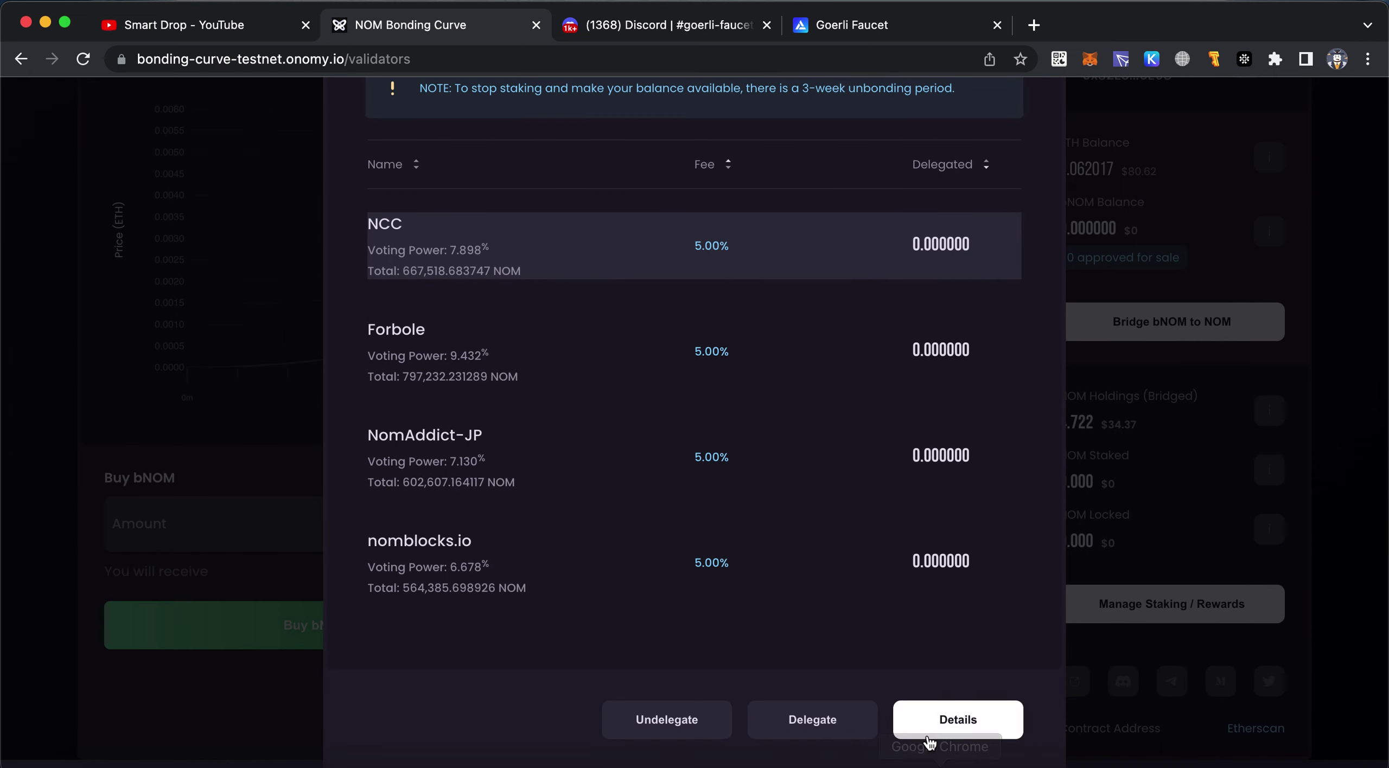
# Enter 4.3 NOM in the NCC delegation form and check that Keplr shows 4.722145 NOM available
pyautogui.click(833, 721)
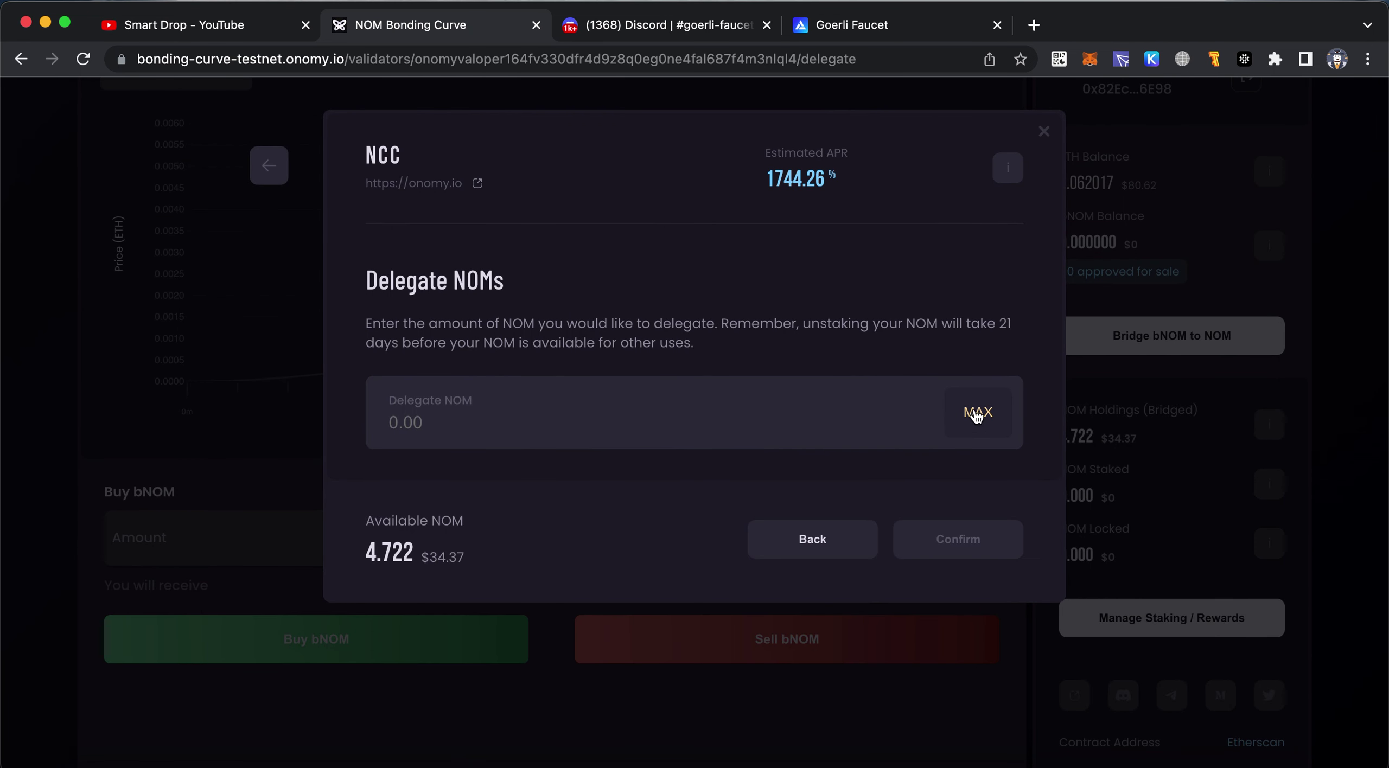
pyautogui.click(977, 416)
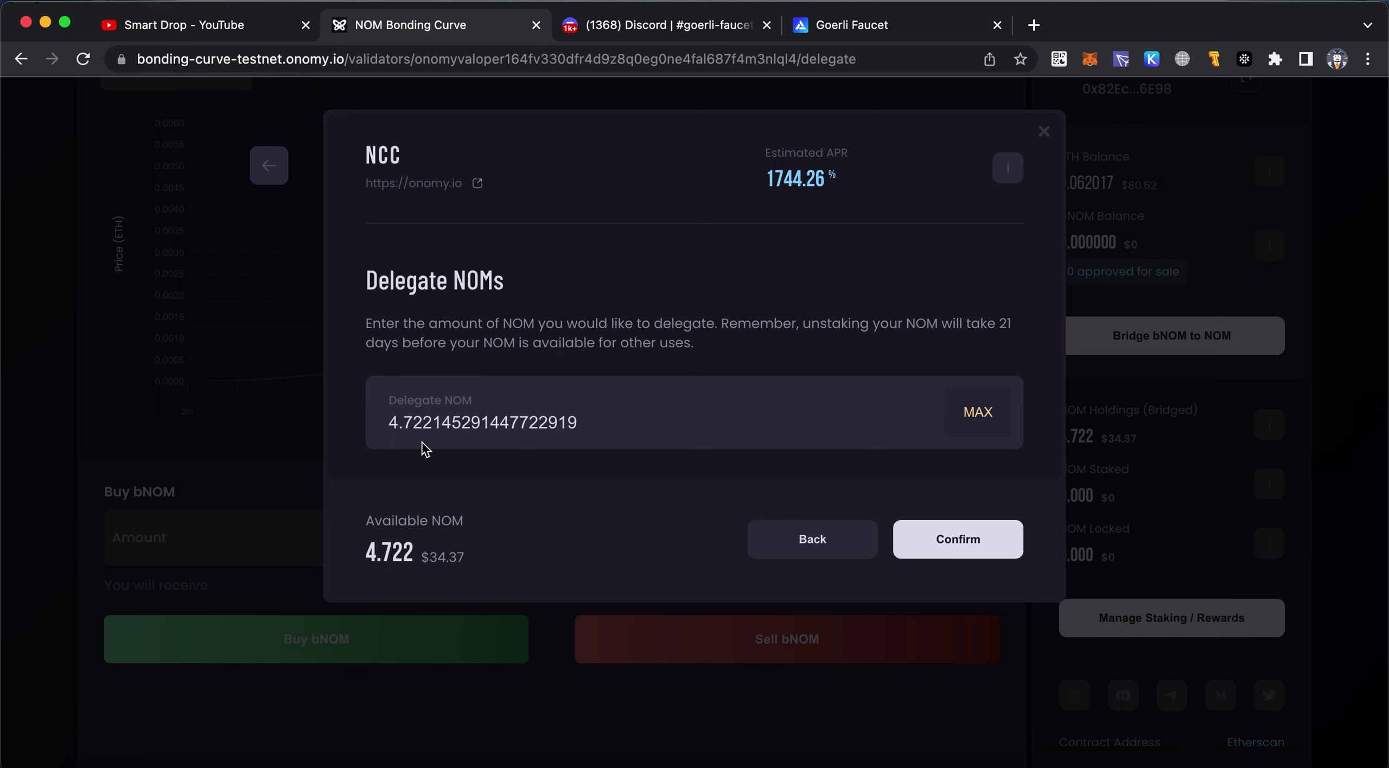
pyautogui.moveTo(398, 421); pyautogui.dragTo(657, 421)
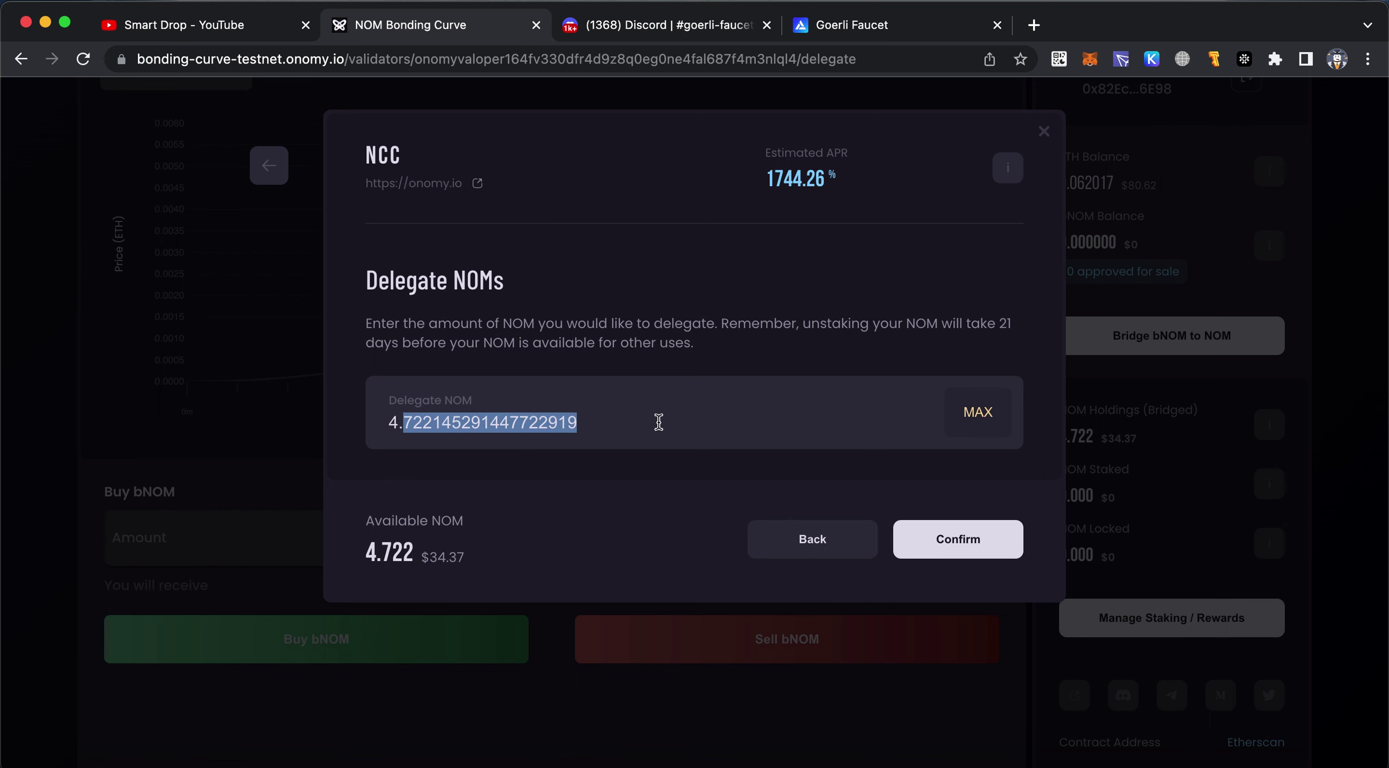
pyautogui.write('.5')
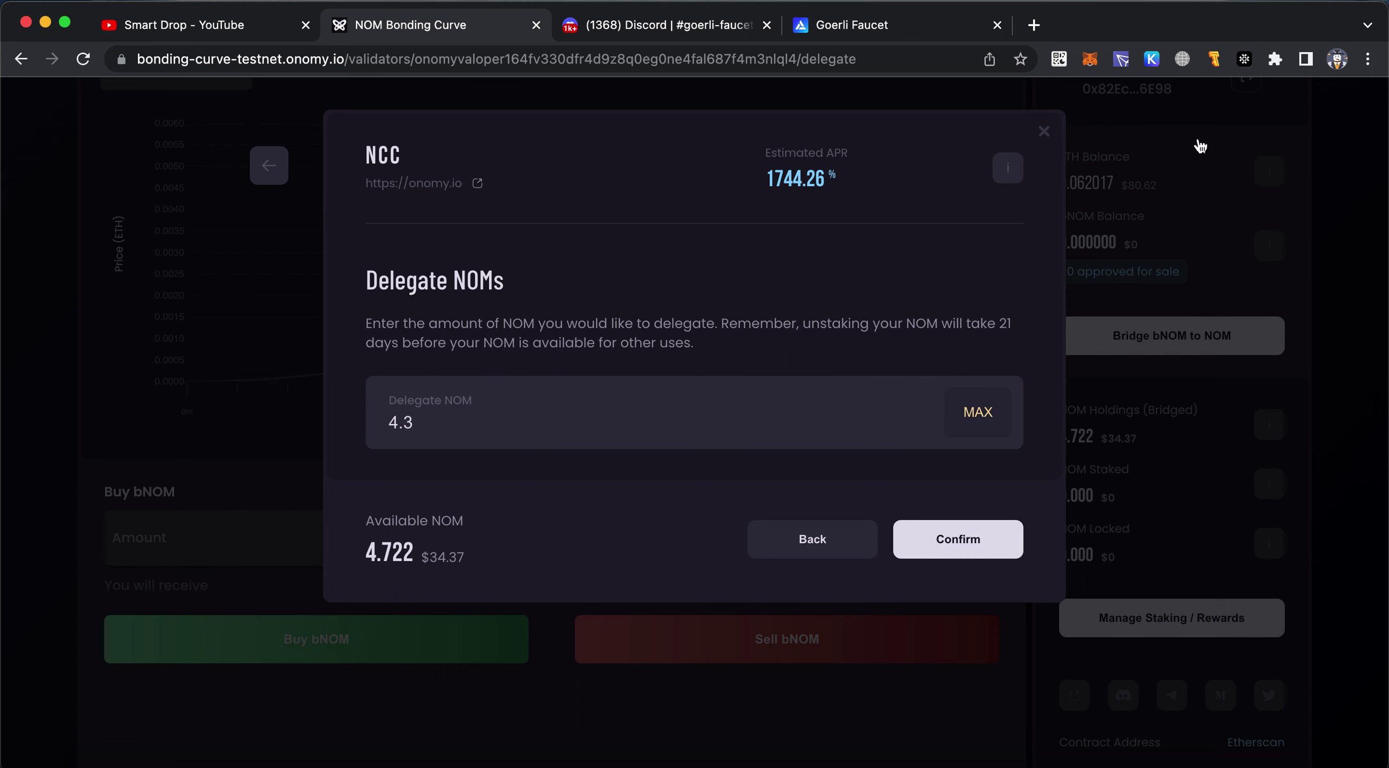
pyautogui.click(1151, 61)
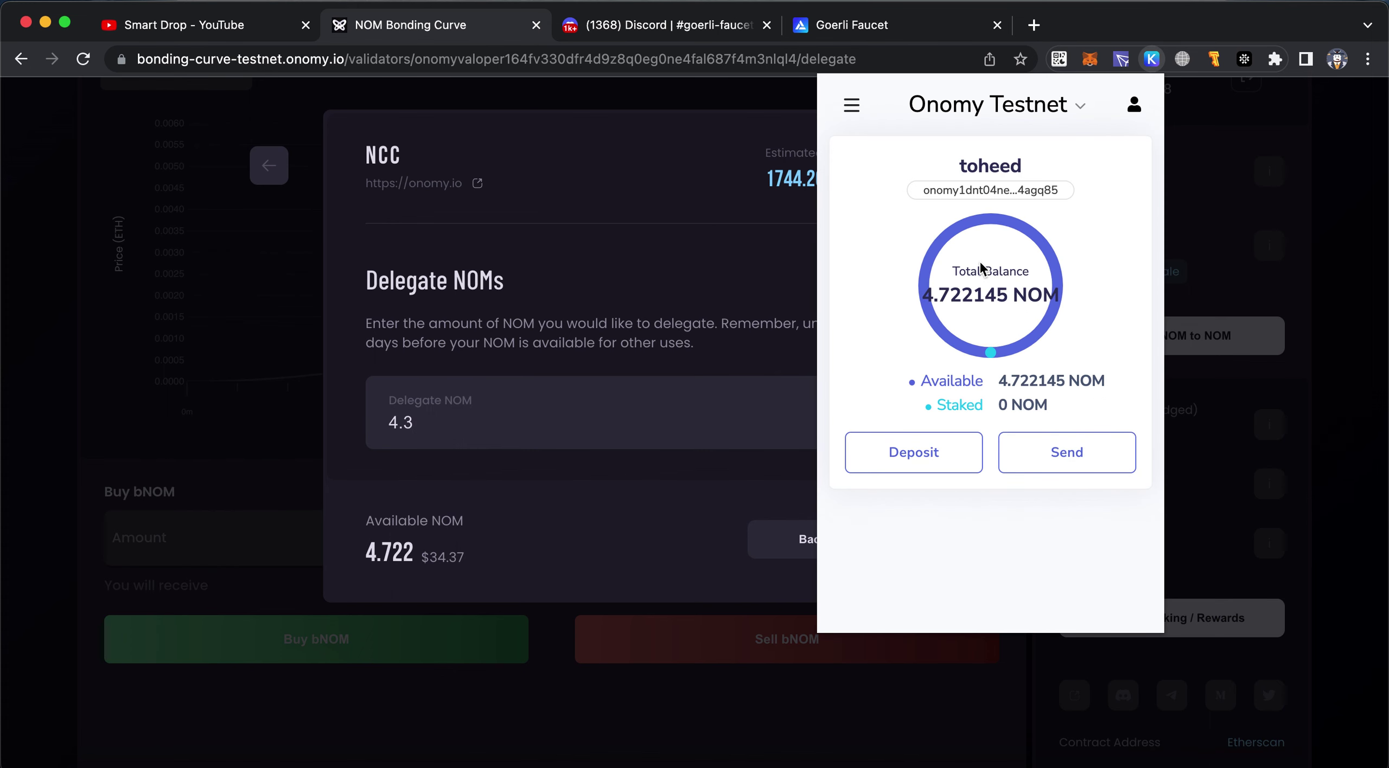
# Confirm delegating 4.3 NOM to NCC and approve it in Keplr with the High fee
pyautogui.click(708, 344)
pyautogui.click(917, 543)
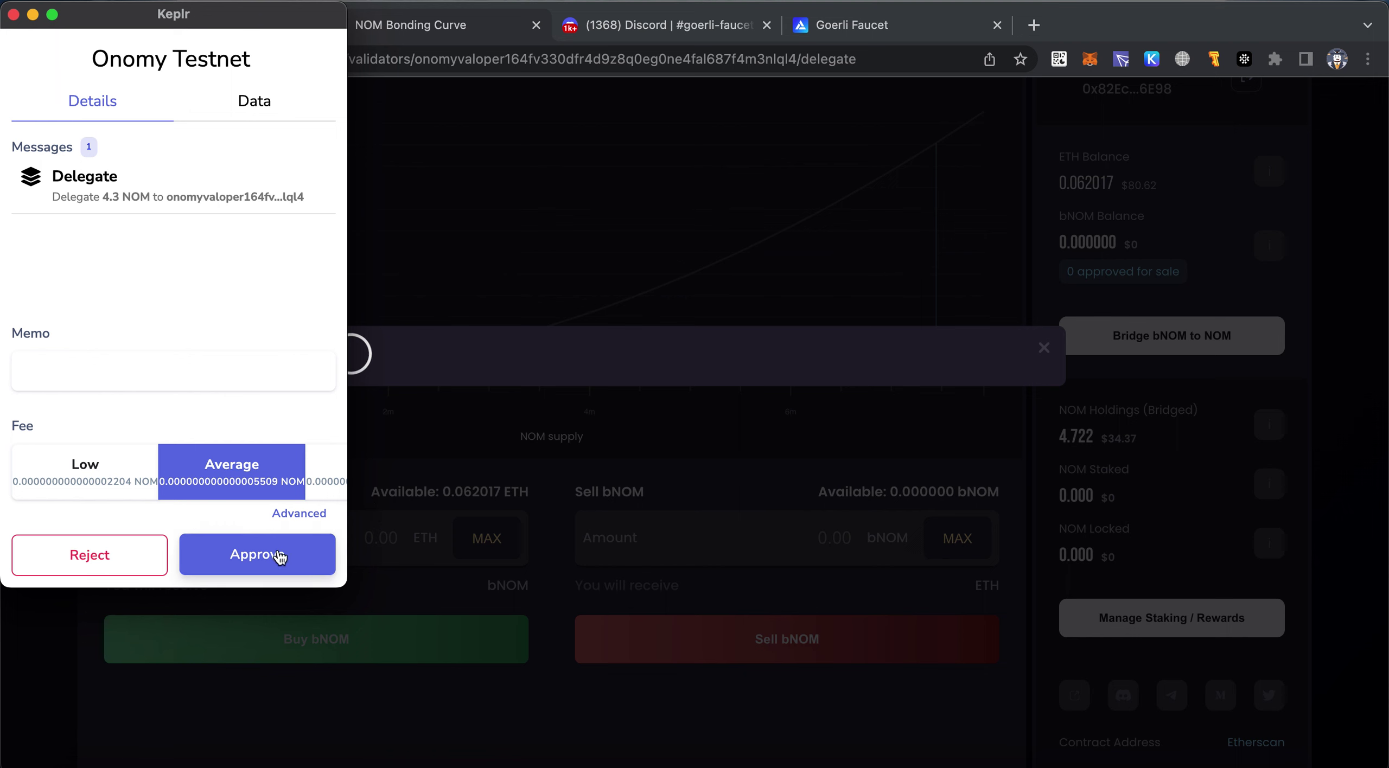
pyautogui.click(314, 480)
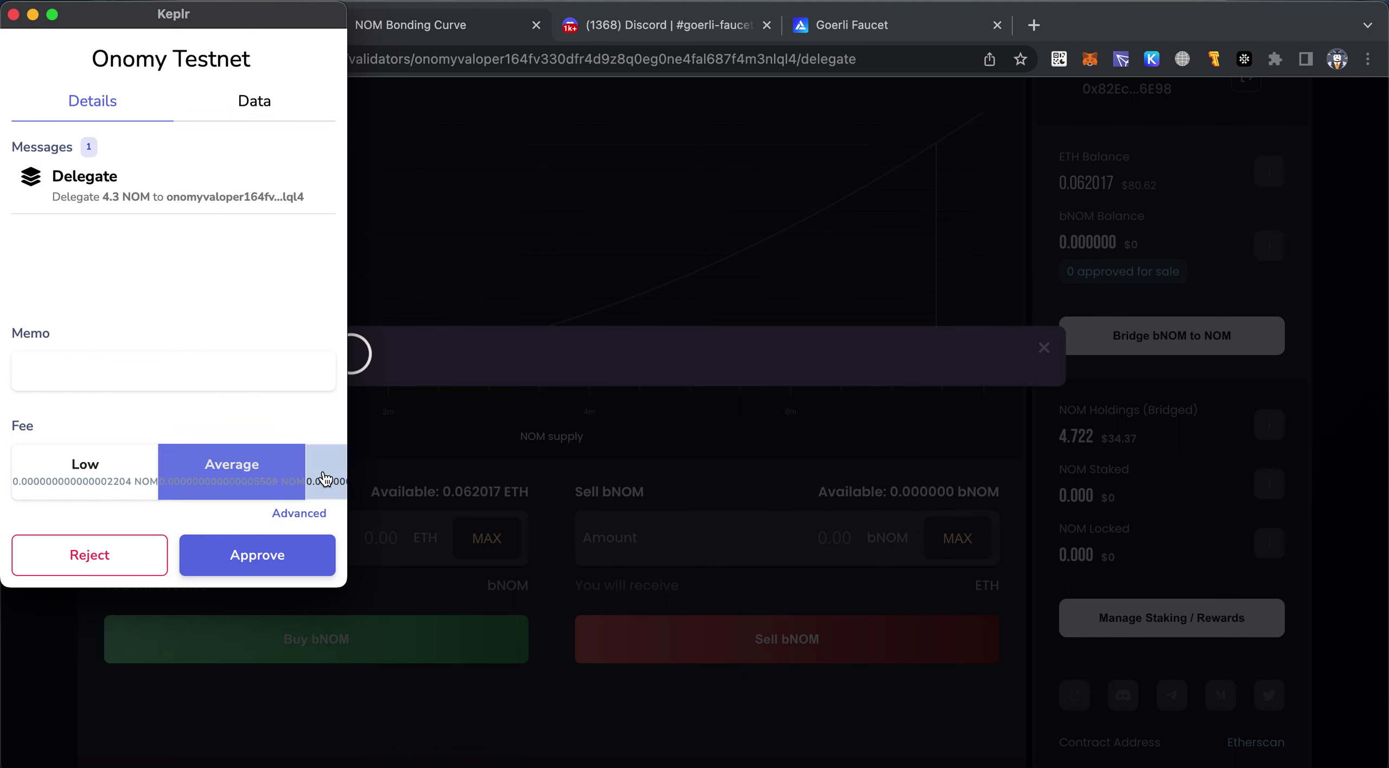
pyautogui.click(301, 558)
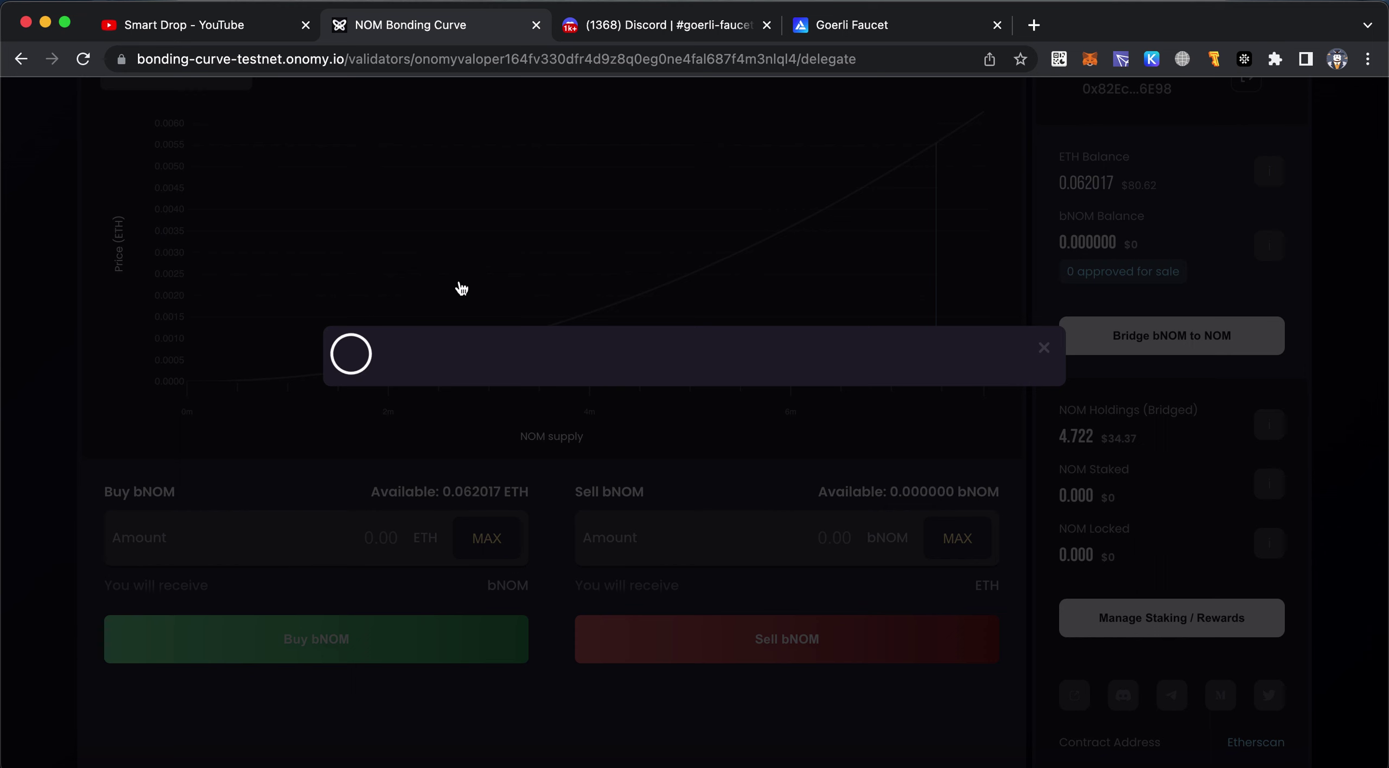
# Copy the wallet's NOM address from Keplr and dismiss the delegation success notice, showing 4.300 NOM staked
pyautogui.click(1159, 62)
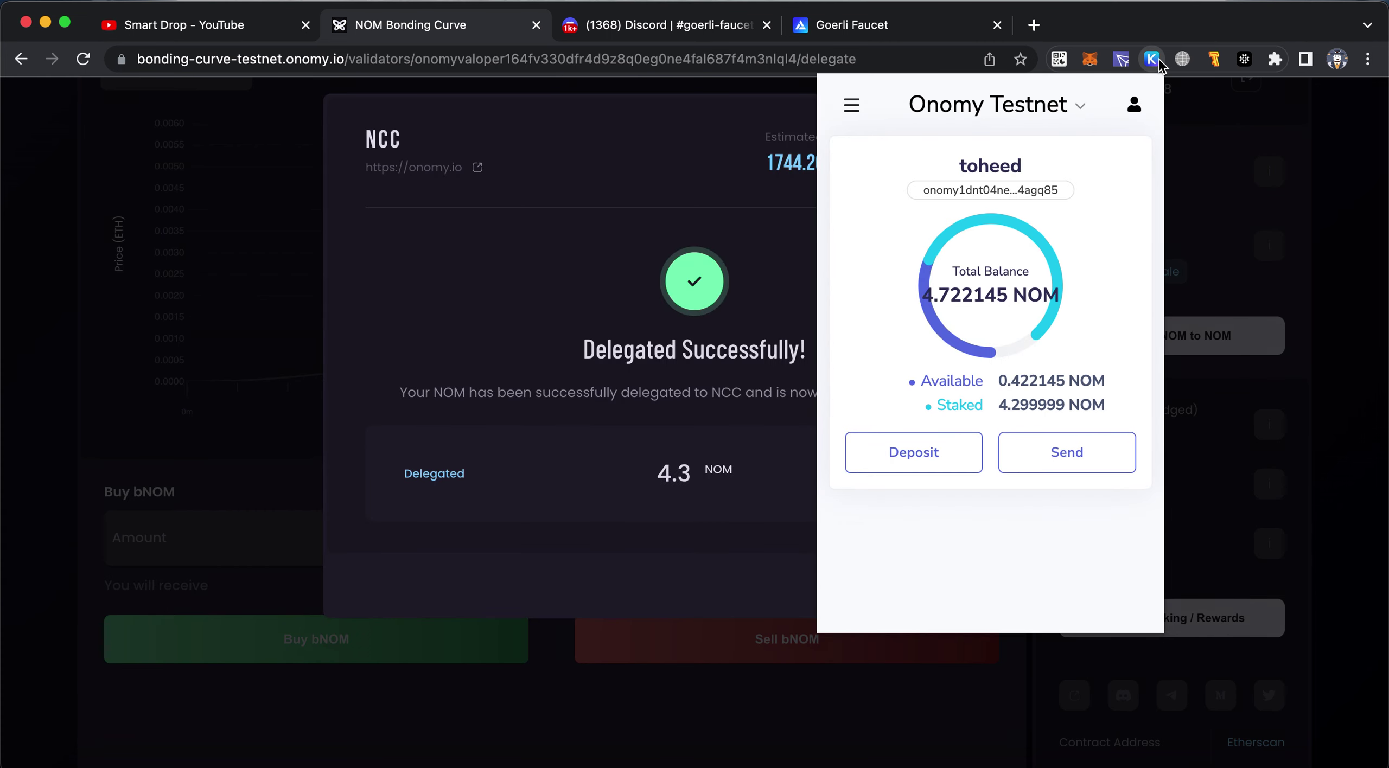
pyautogui.click(1020, 202)
pyautogui.click(779, 252)
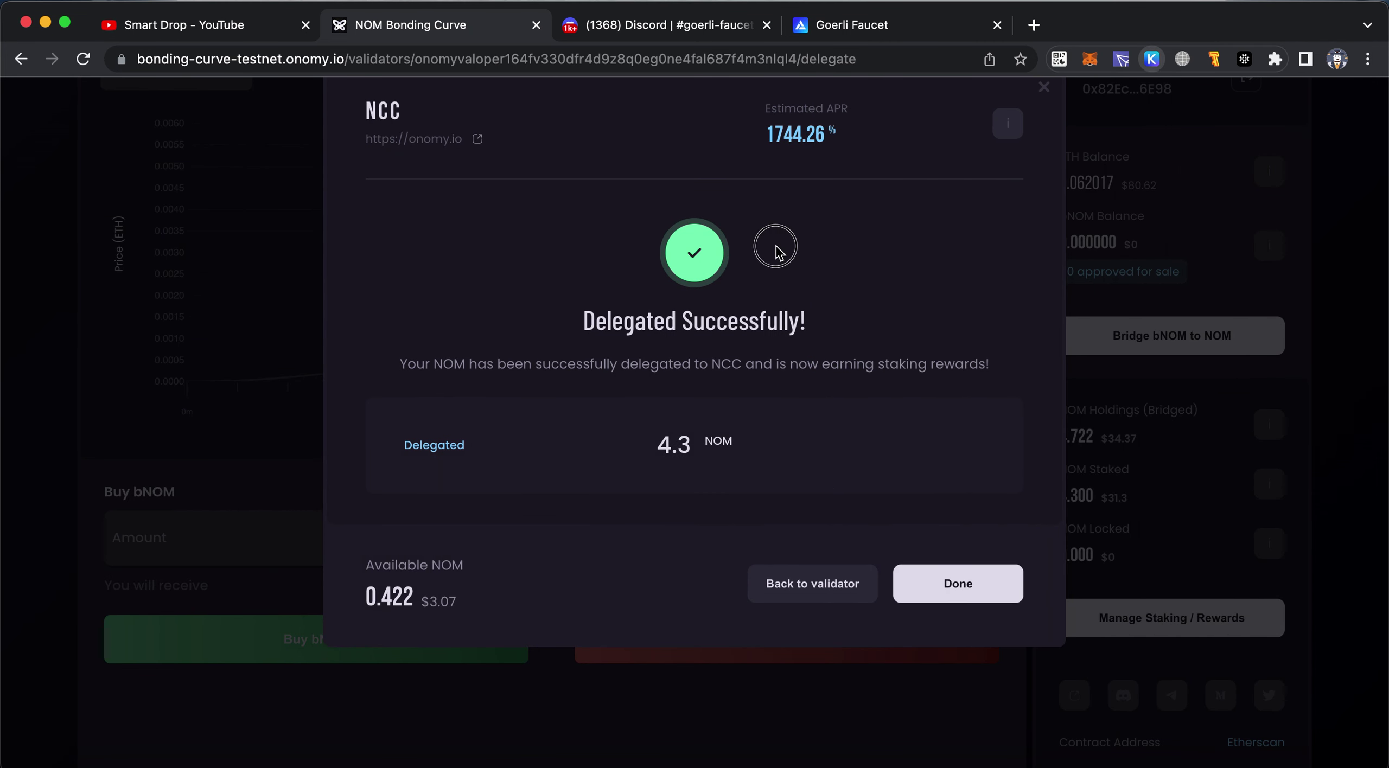
pyautogui.click(932, 598)
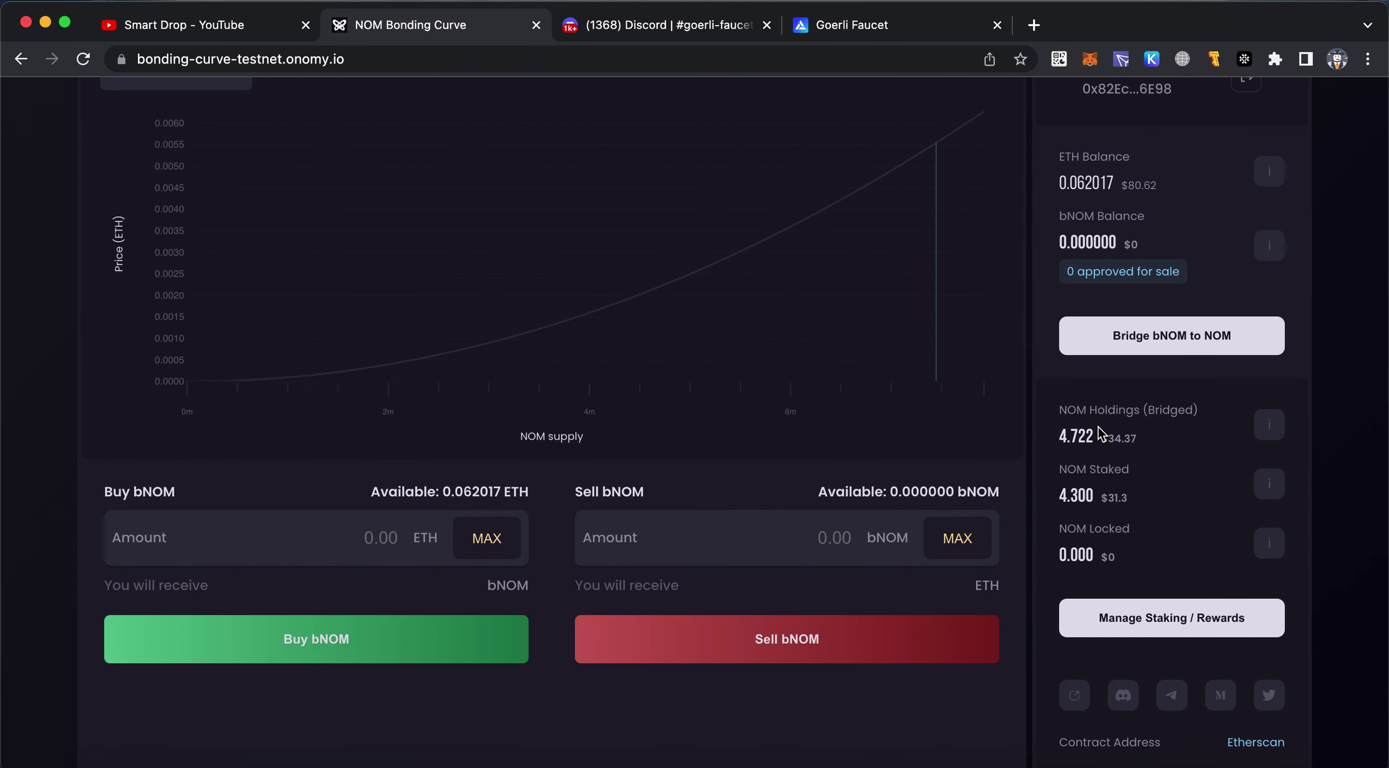
pyautogui.scroll(5, 1098, 428)
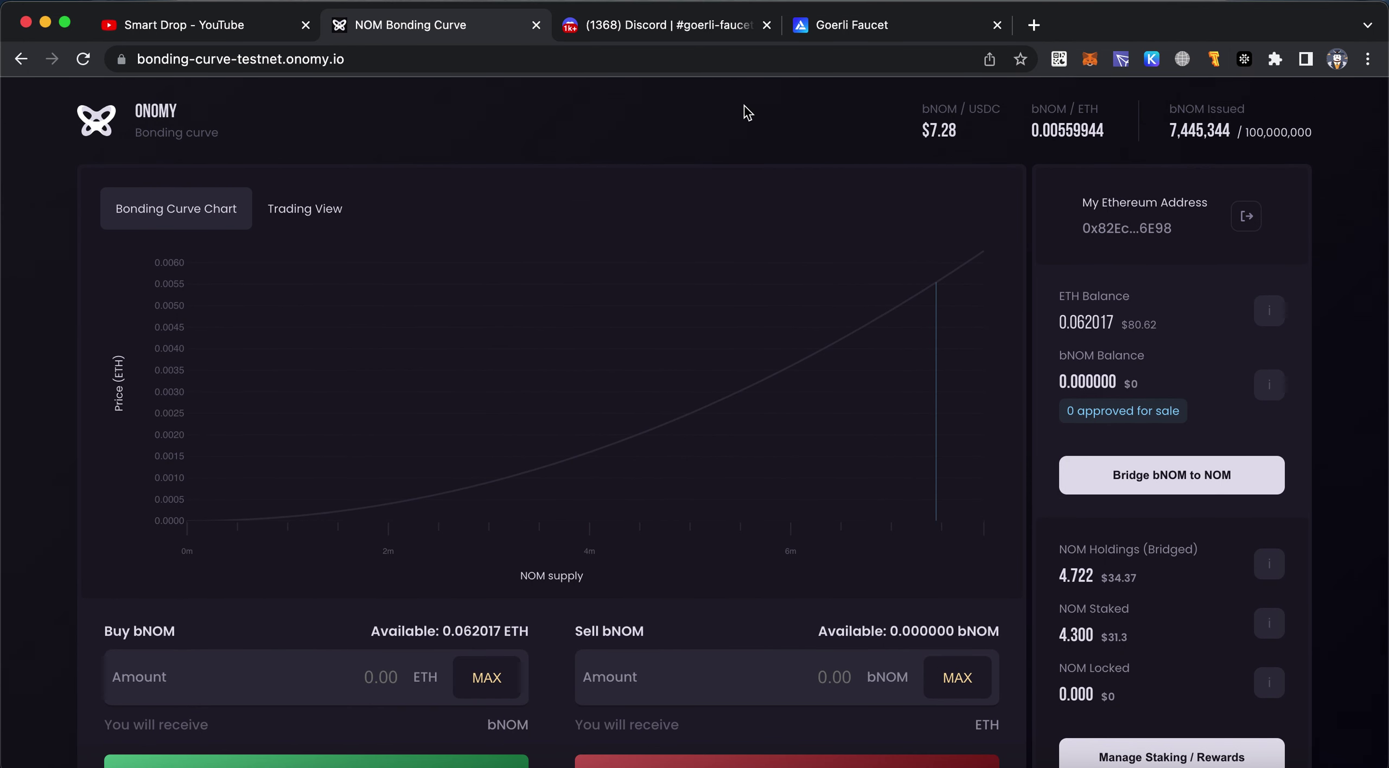
# Post the copied NOM address in Discord's #drop-nom-address channel, then return to the bonding curve tab
pyautogui.click(711, 31)
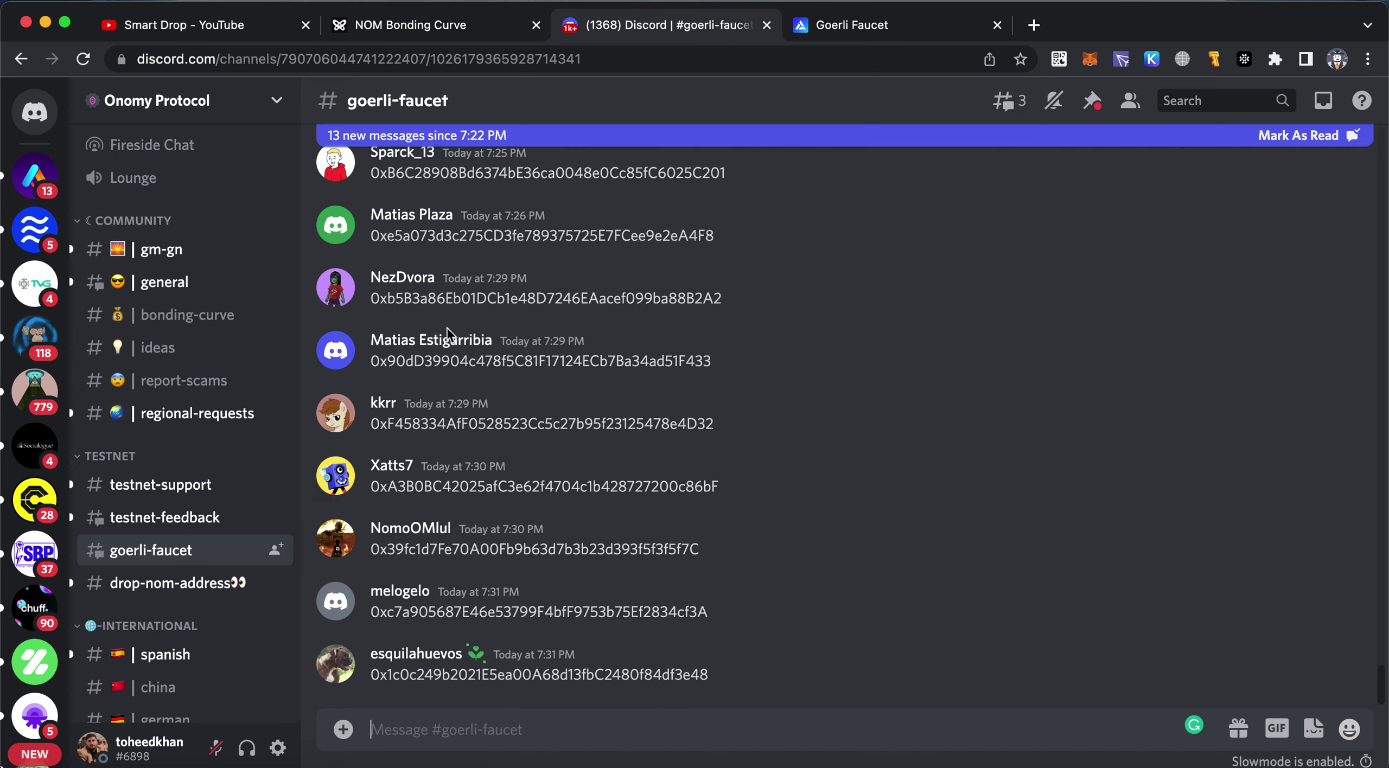
pyautogui.click(197, 595)
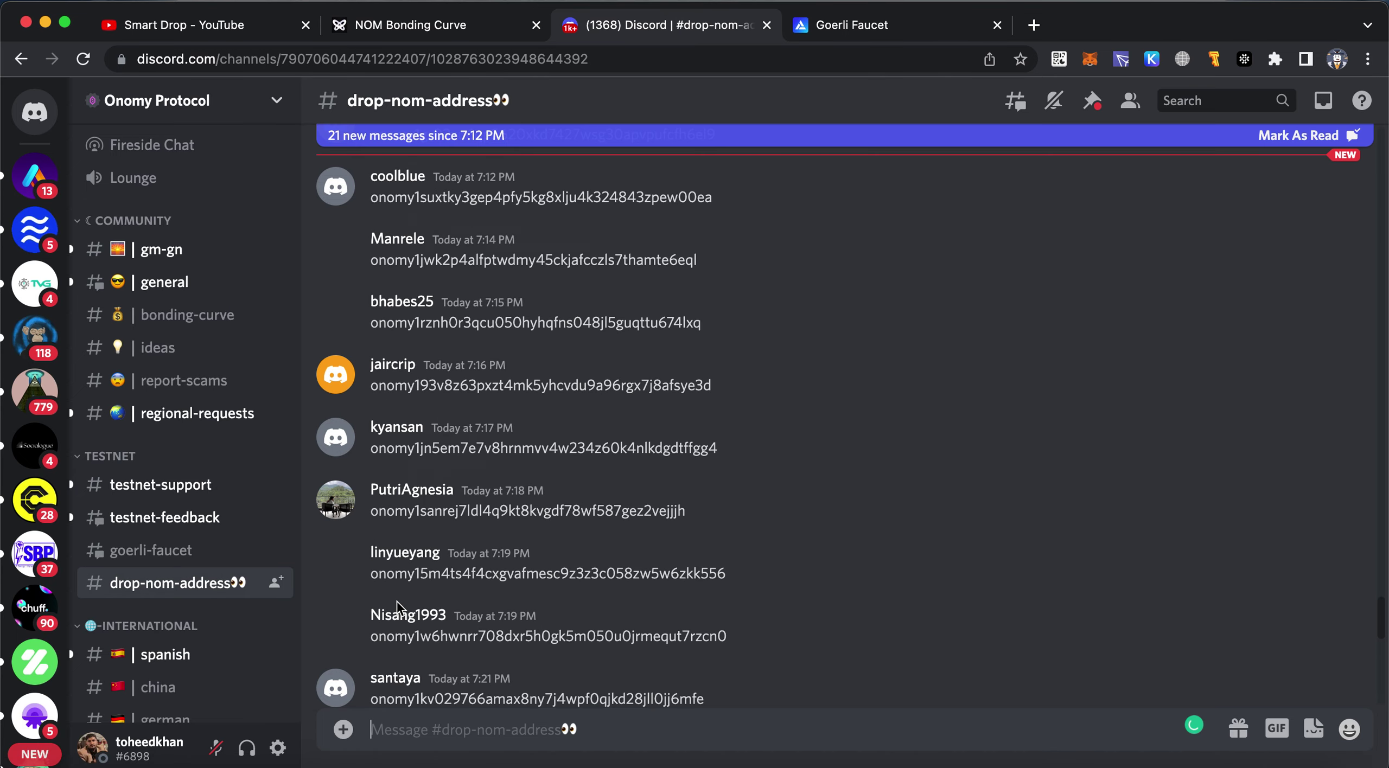
pyautogui.scroll(-10, 744, 579)
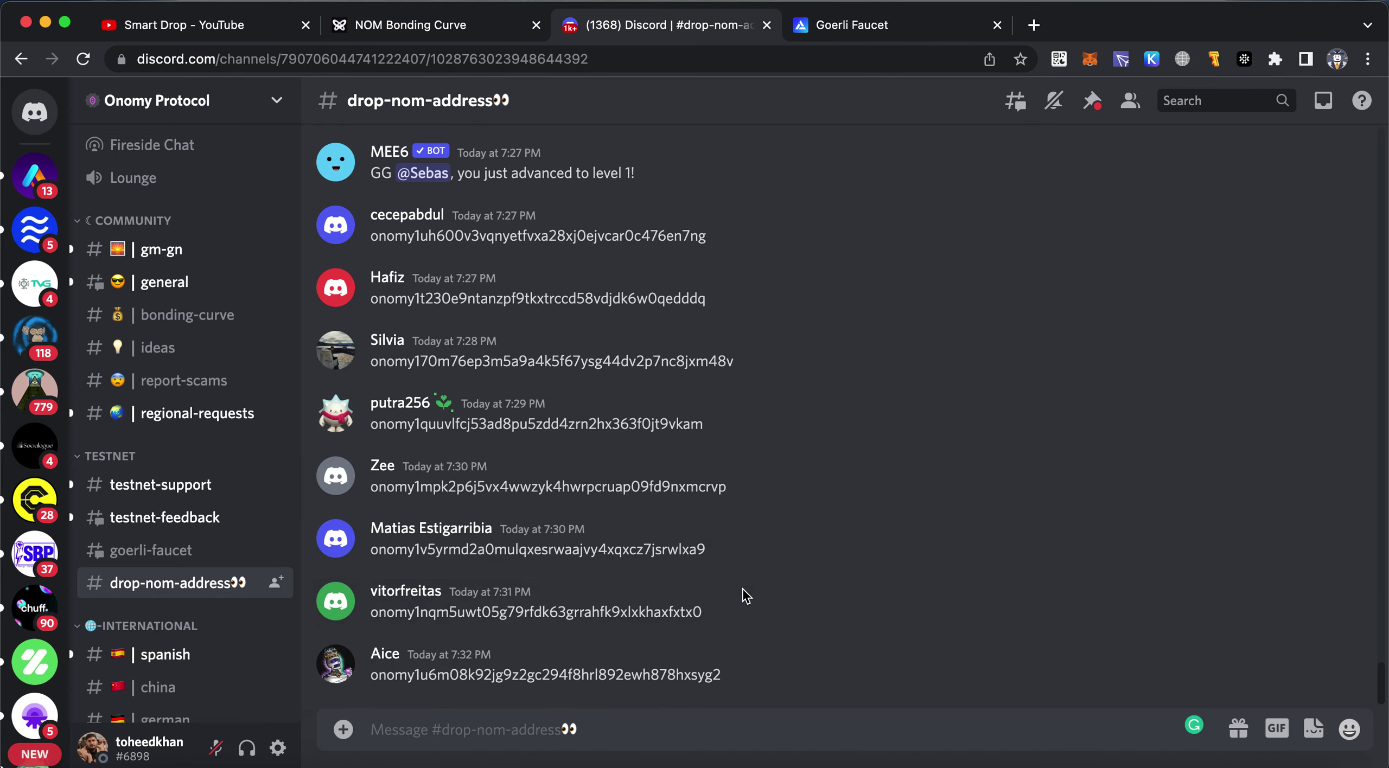
pyautogui.click(734, 733)
pyautogui.write('onomy1dnt04nedrrk04g6msah22grdx7ayldre4agq85')
pyautogui.press('Return')
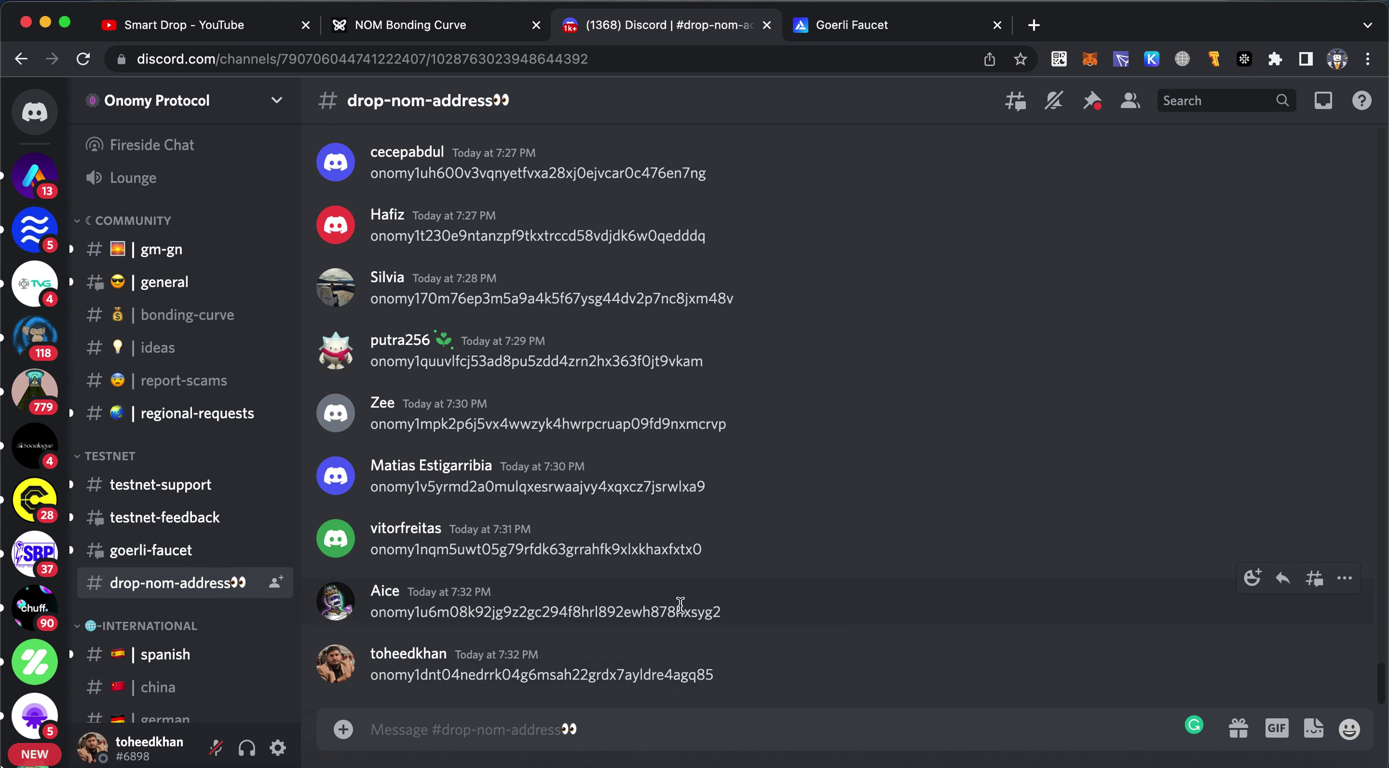
pyautogui.click(467, 27)
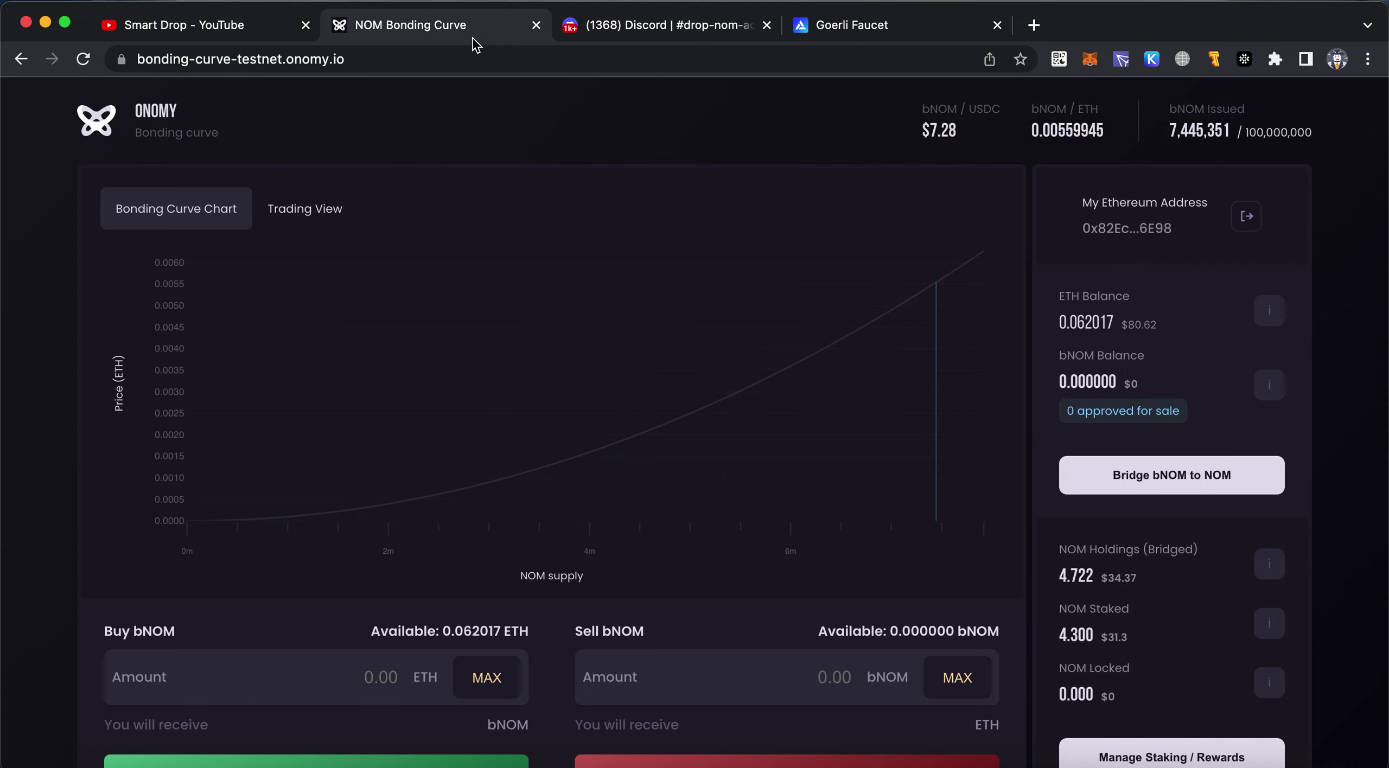
# Open Onomy's Twitter profile from the social links at the bottom of the bonding curve page
pyautogui.scroll(-5, 1212, 274)
pyautogui.scroll(5, 1212, 274)
pyautogui.scroll(-3, 1215, 277)
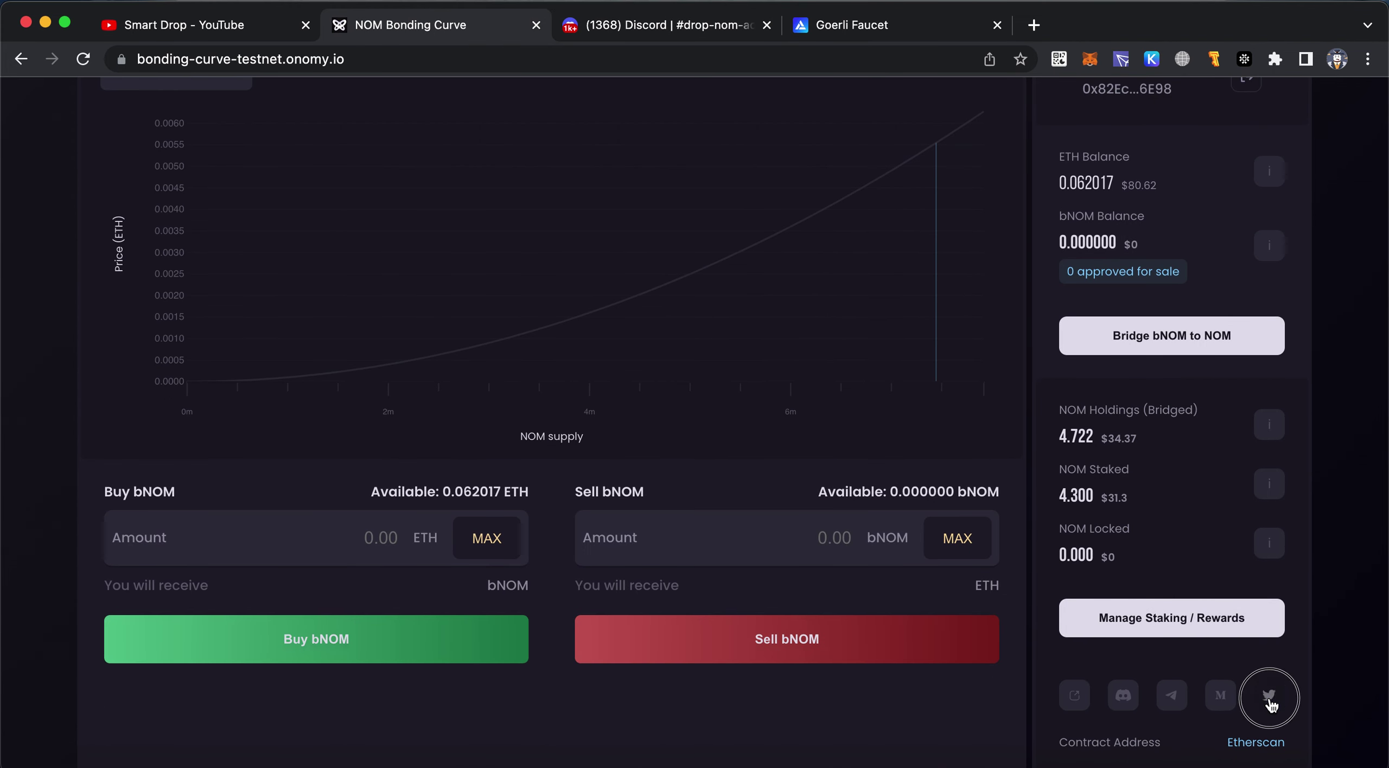
pyautogui.click(1268, 695)
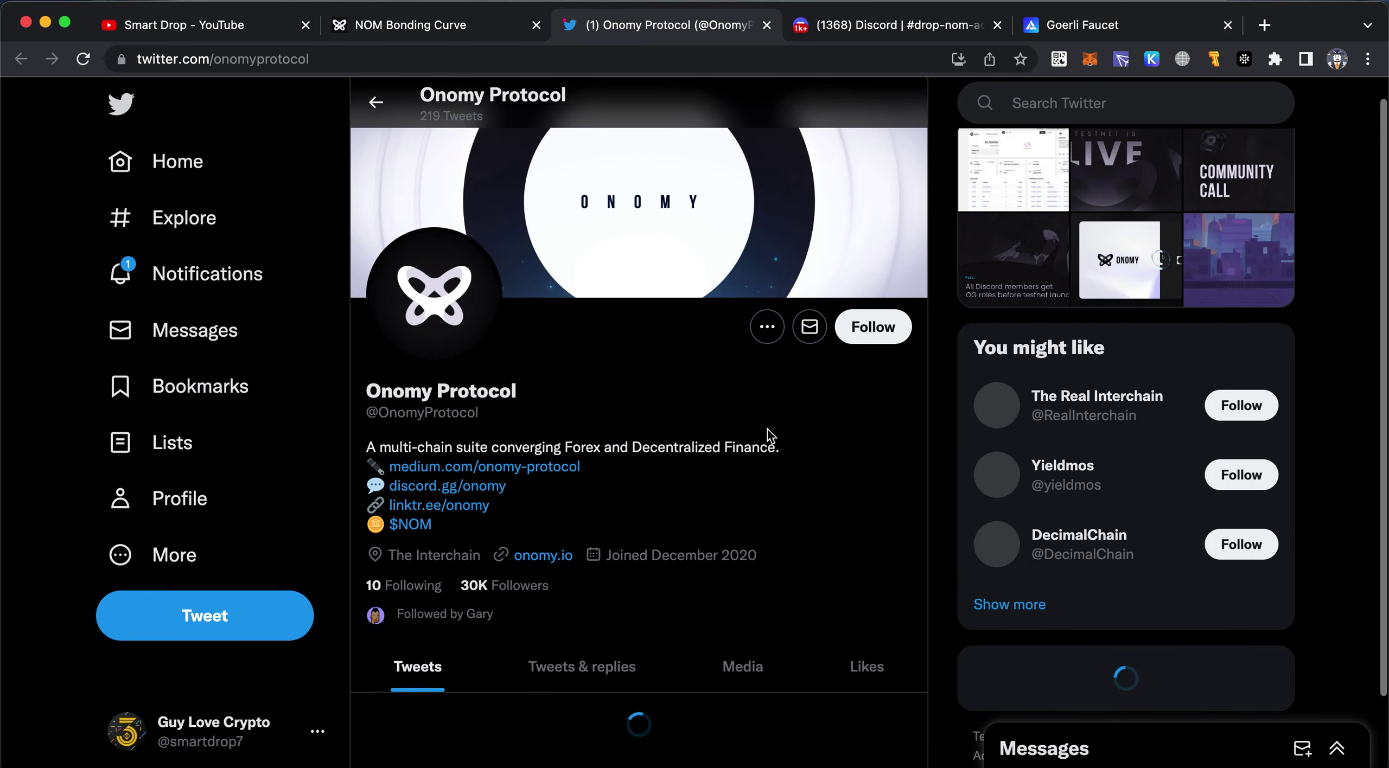
# Scroll down Onomy Protocol's timeline and open the quoted "Onomy's public #testnet is now live!" tweet
pyautogui.scroll(-6, 770, 434)
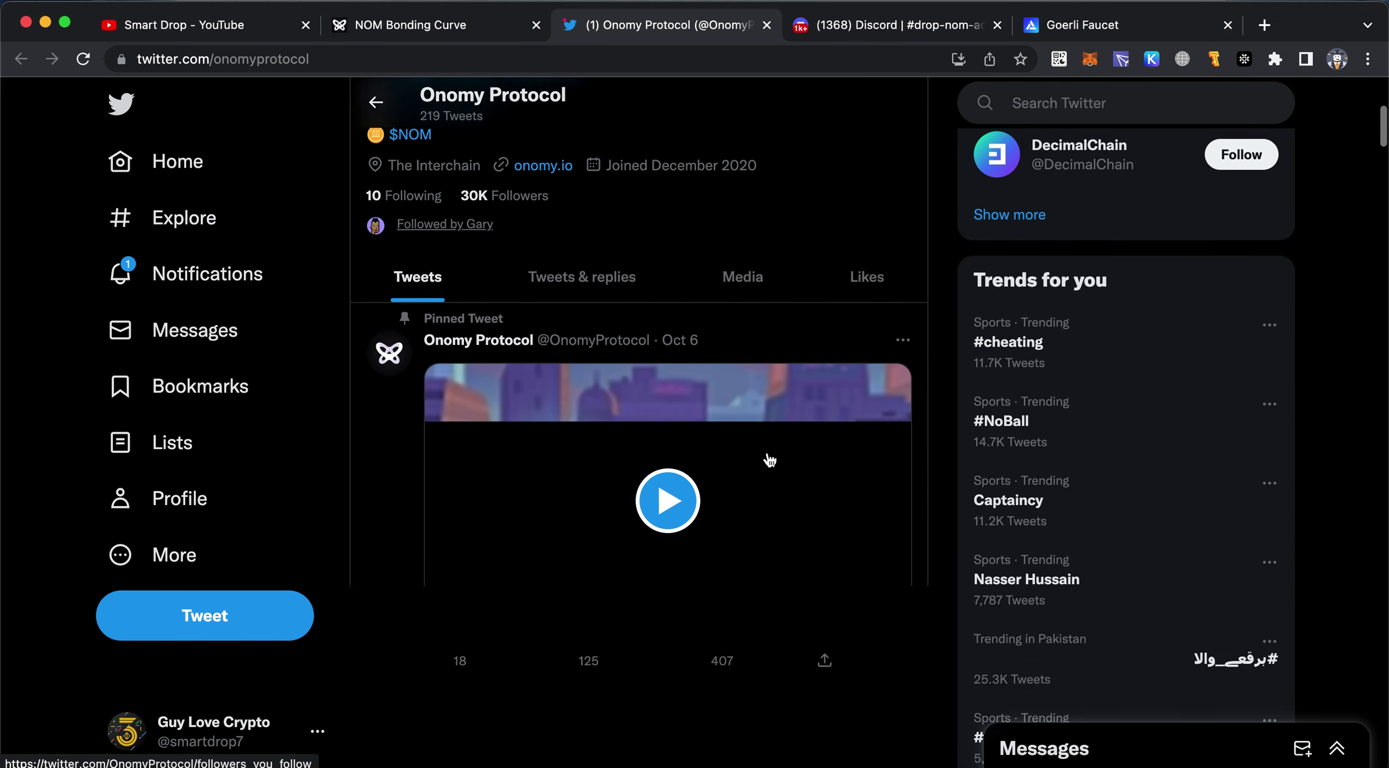
pyautogui.scroll(-8, 770, 459)
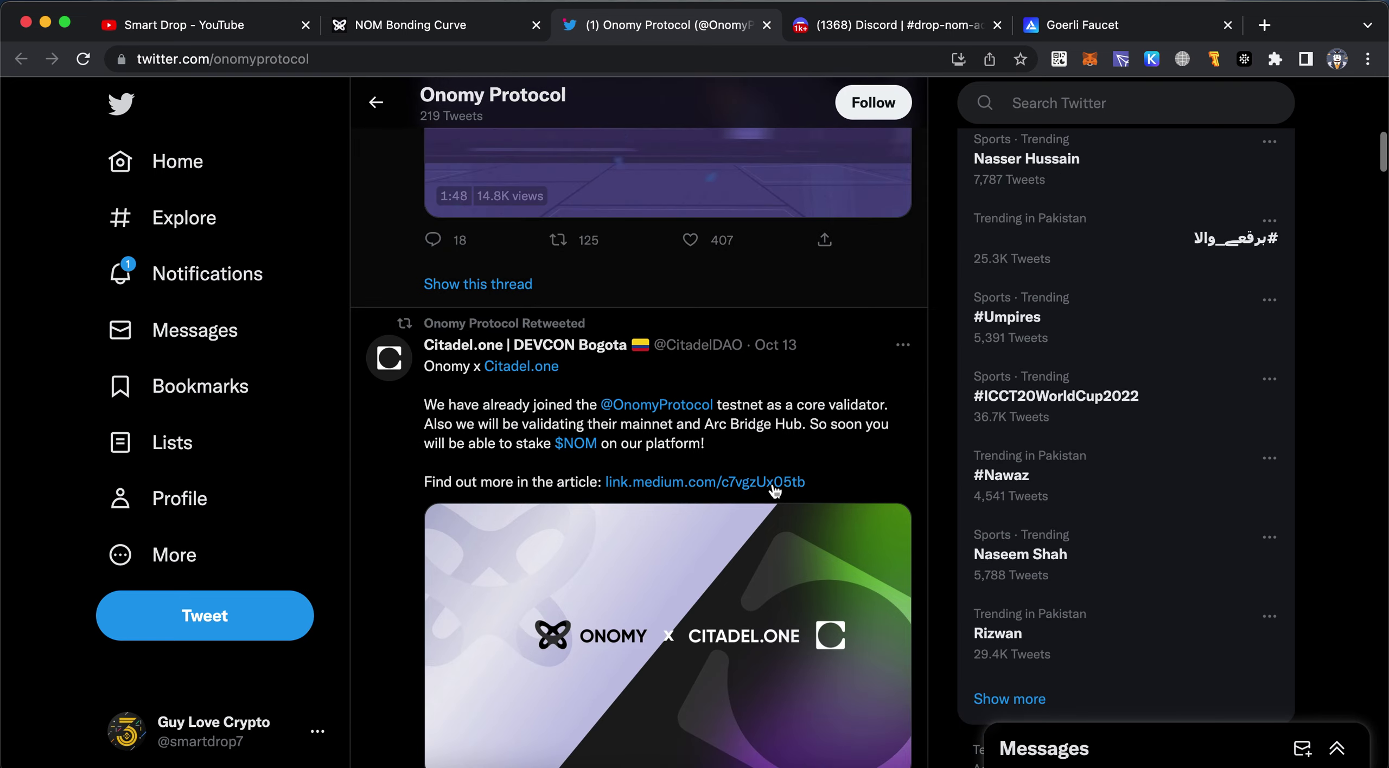
pyautogui.scroll(-4, 775, 491)
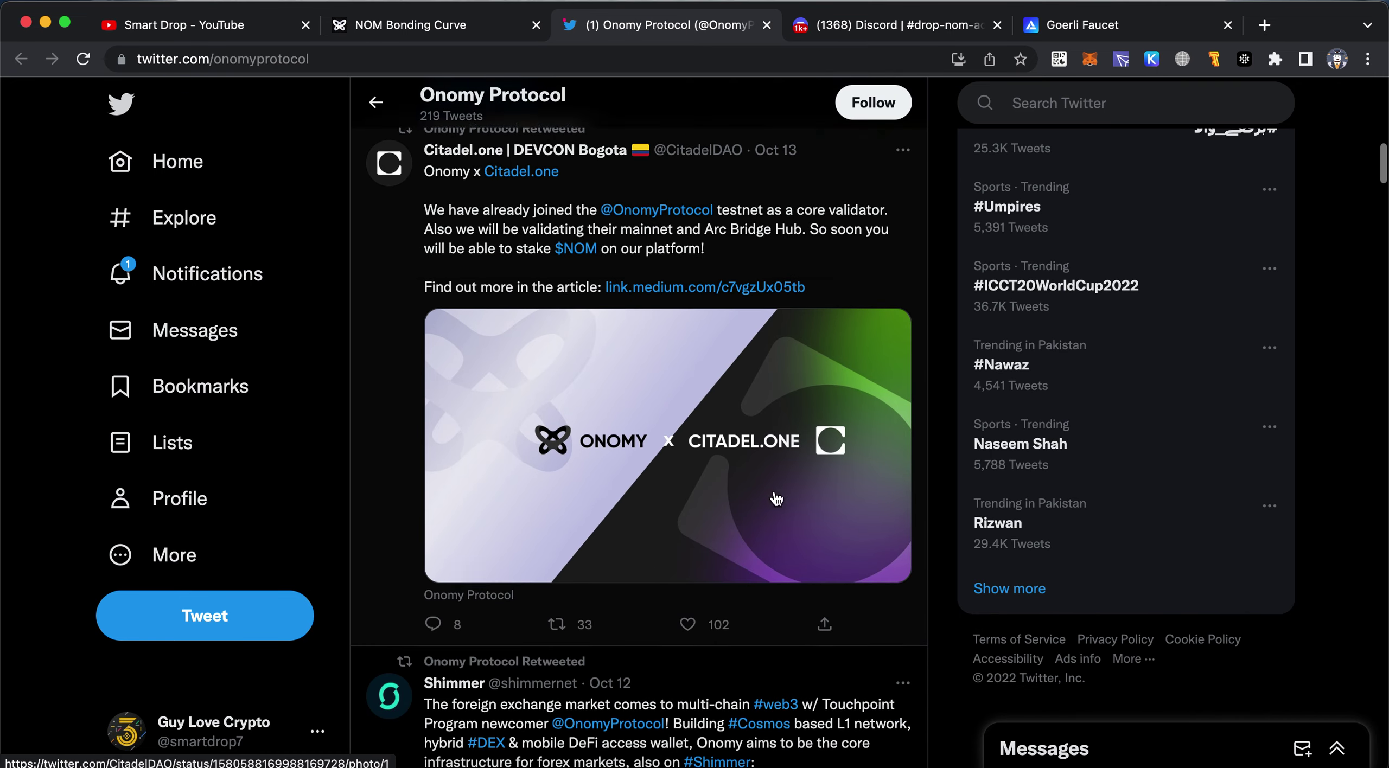
pyautogui.scroll(-15, 776, 498)
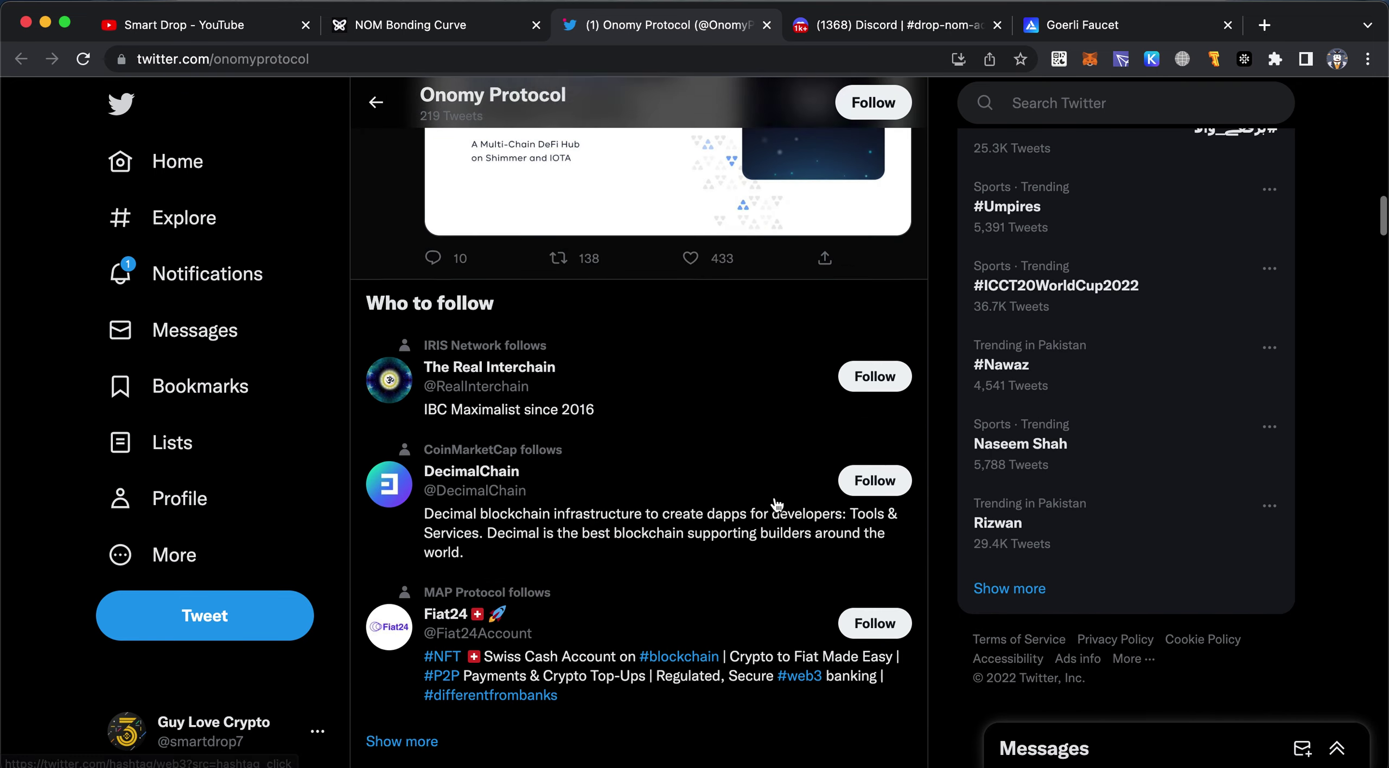
pyautogui.scroll(-15, 777, 505)
pyautogui.scroll(-7, 777, 504)
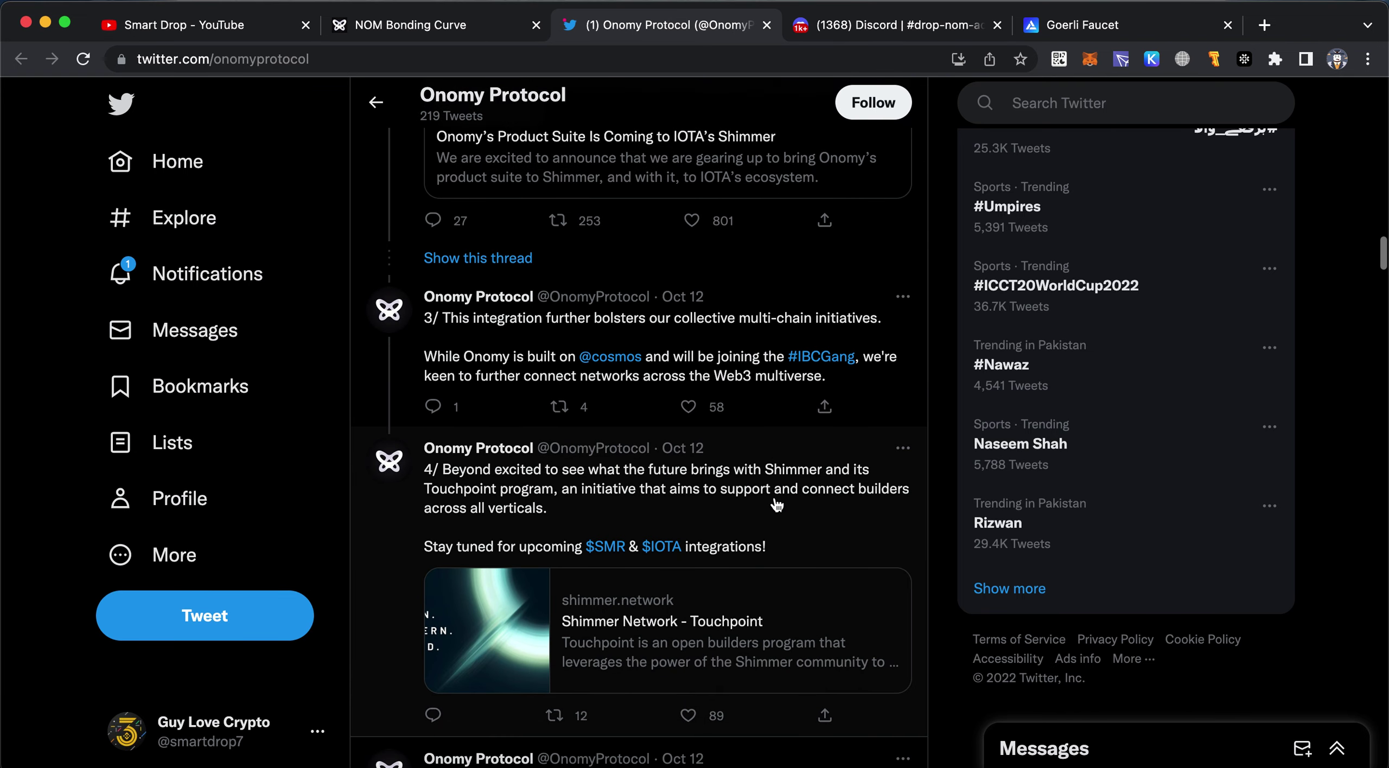
pyautogui.scroll(-12, 777, 505)
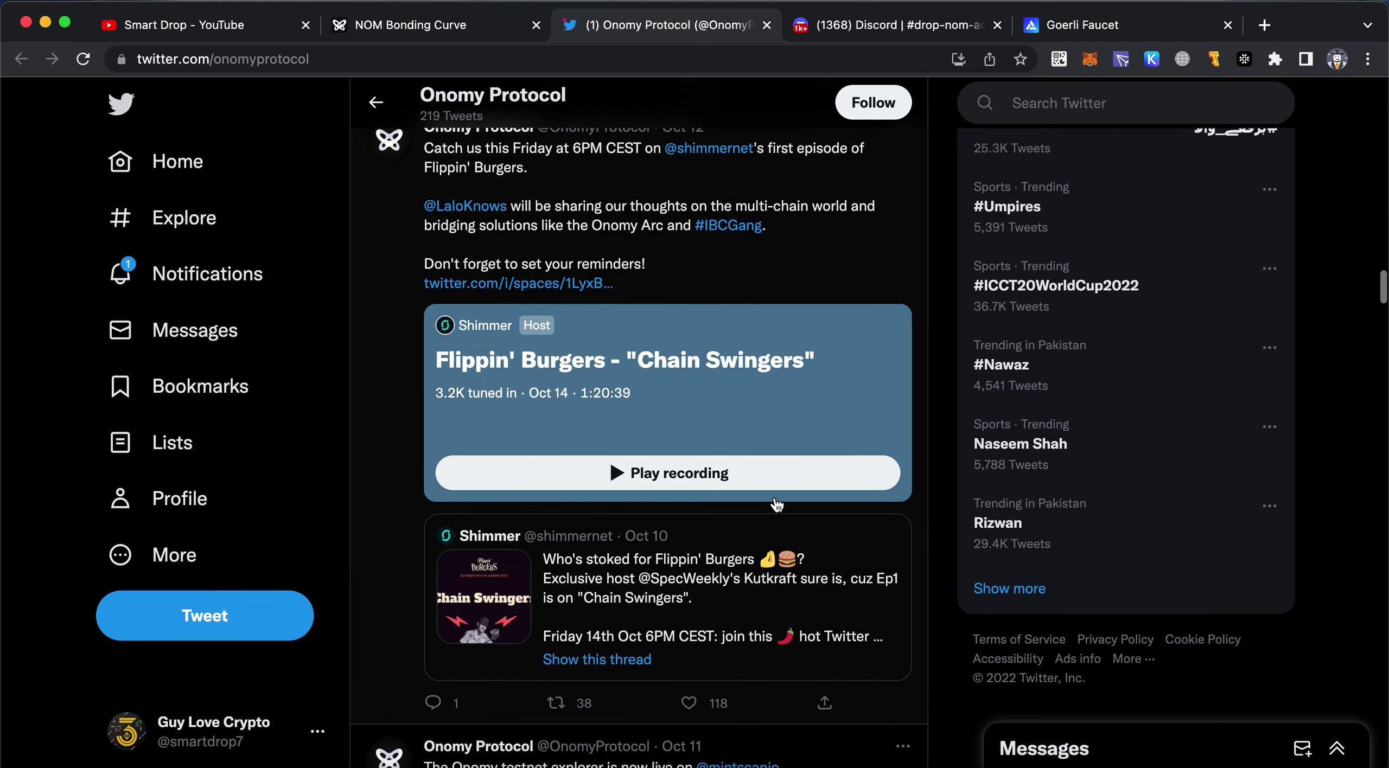
pyautogui.scroll(-12, 777, 505)
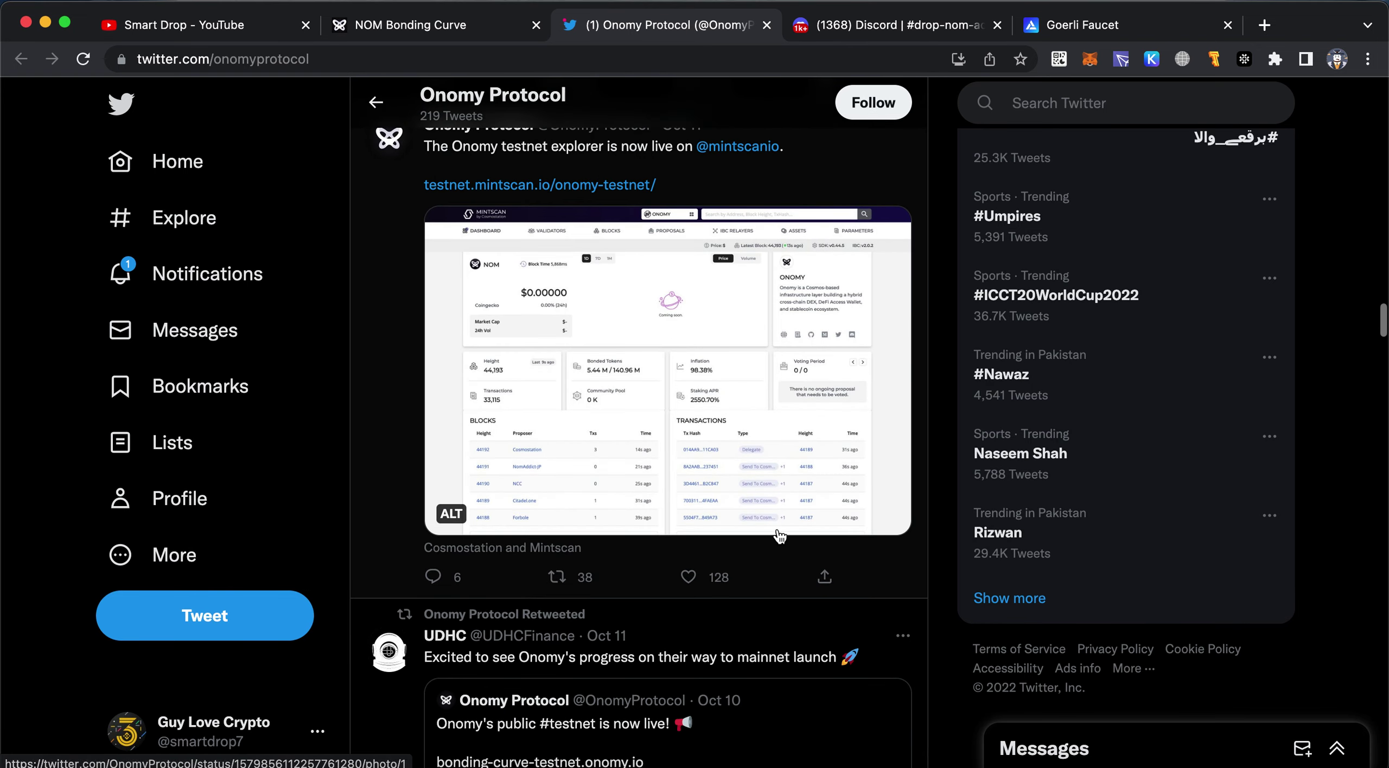
pyautogui.scroll(-6, 780, 536)
pyautogui.scroll(-7, 780, 549)
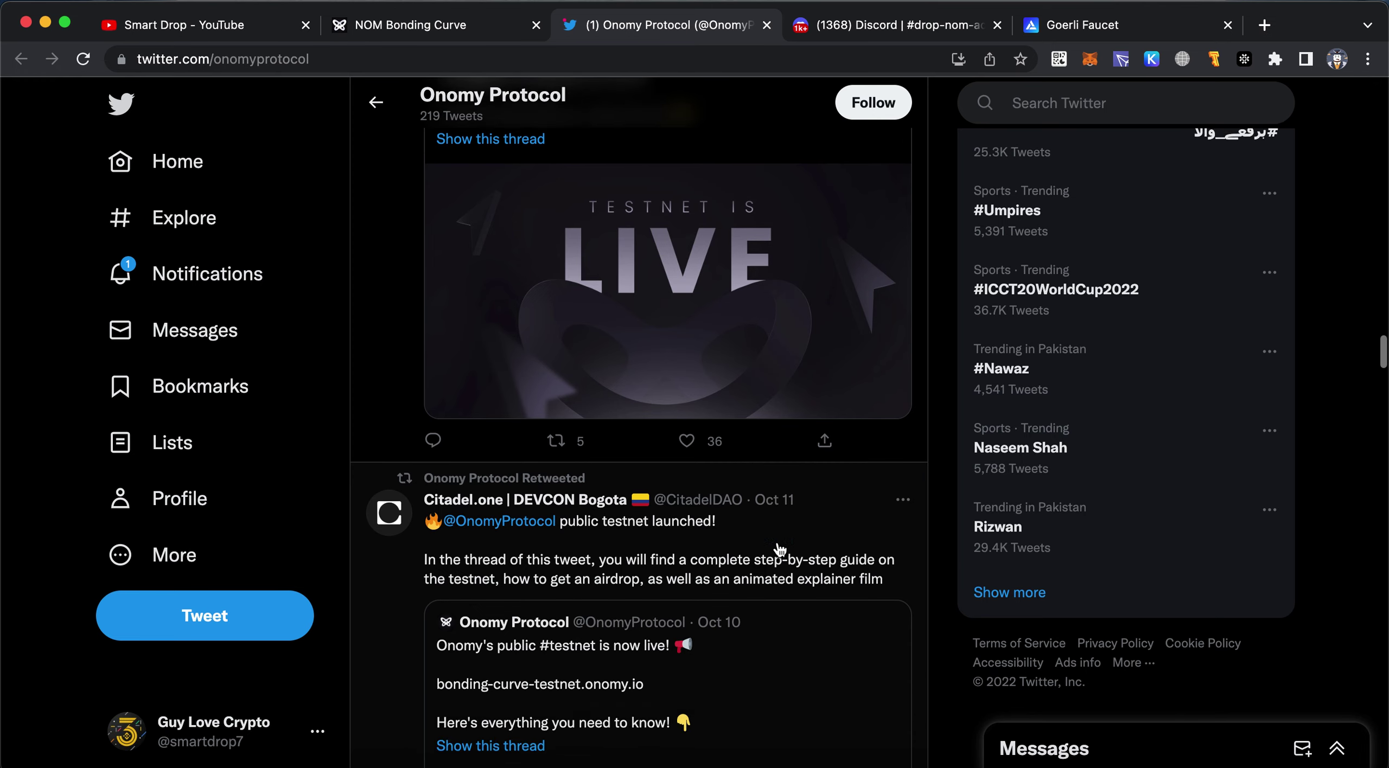
pyautogui.scroll(1, 780, 549)
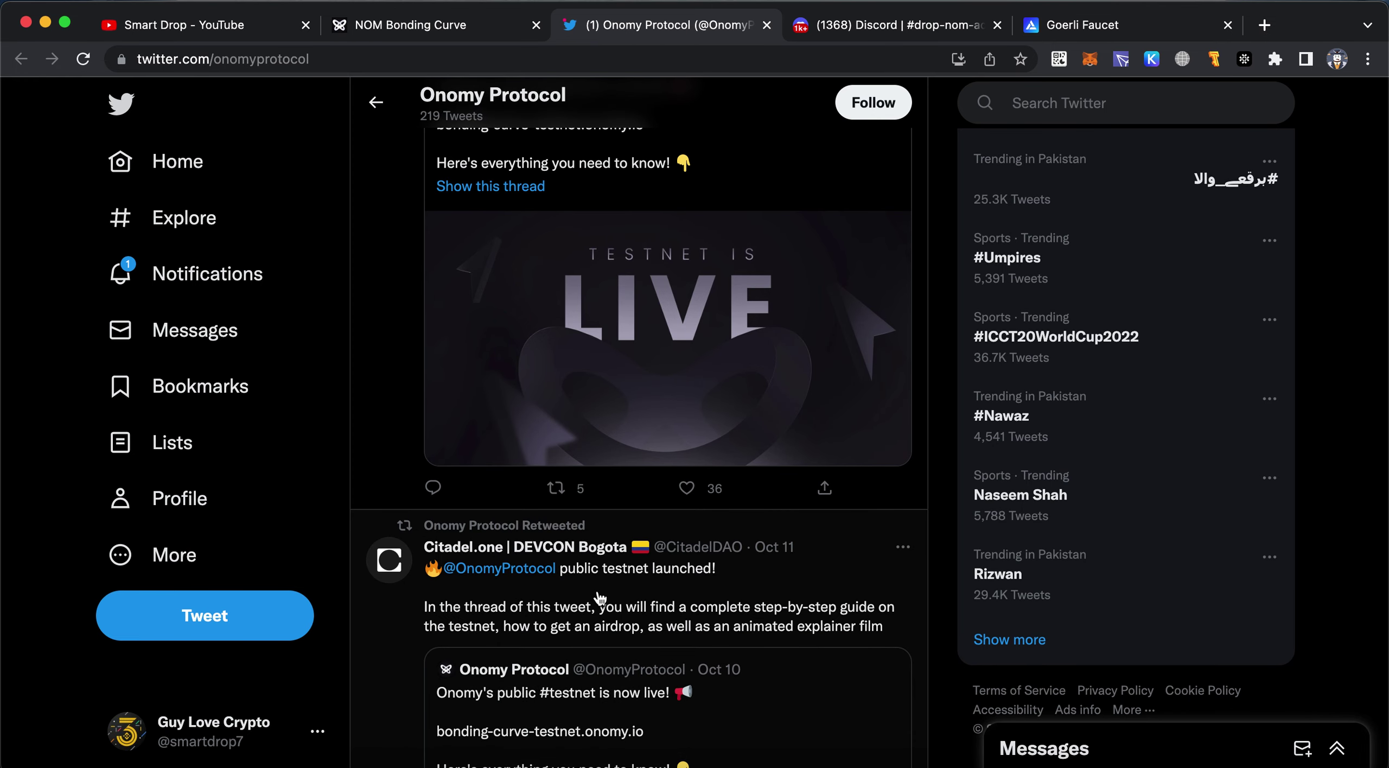
pyautogui.scroll(-3, 708, 570)
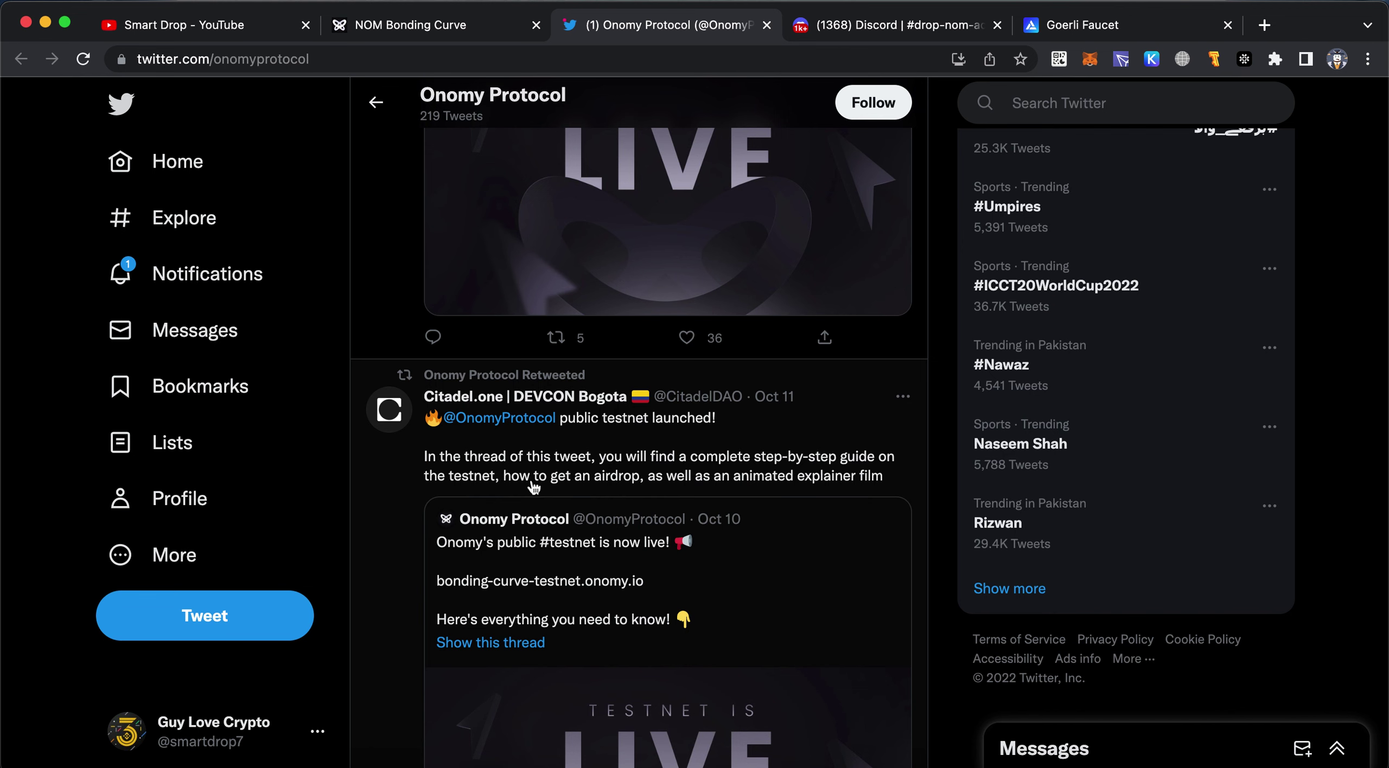
pyautogui.scroll(-3, 803, 486)
pyautogui.click(813, 407)
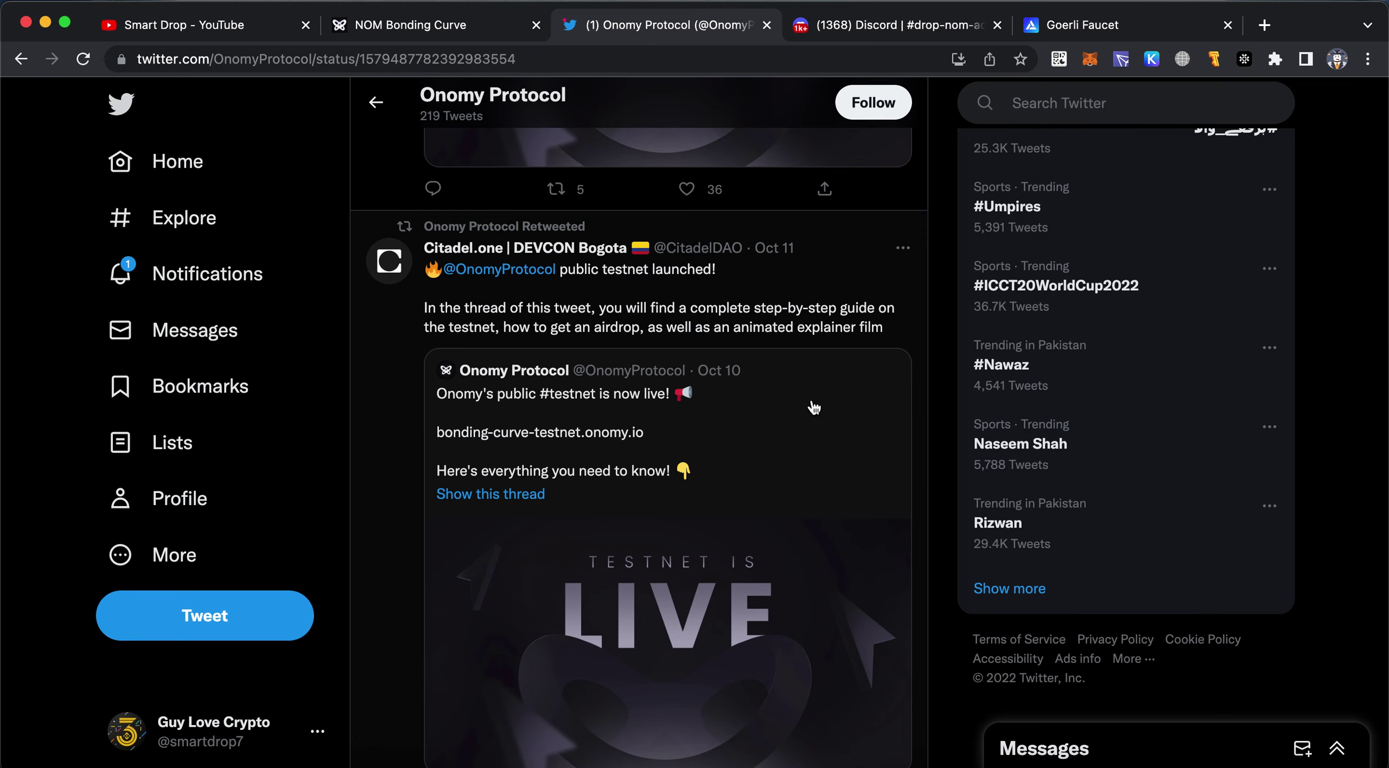
# Scroll through the testnet-is-live thread's step-by-step guide, then switch to the Smart Drop YouTube tab
pyautogui.scroll(-3, 766, 313)
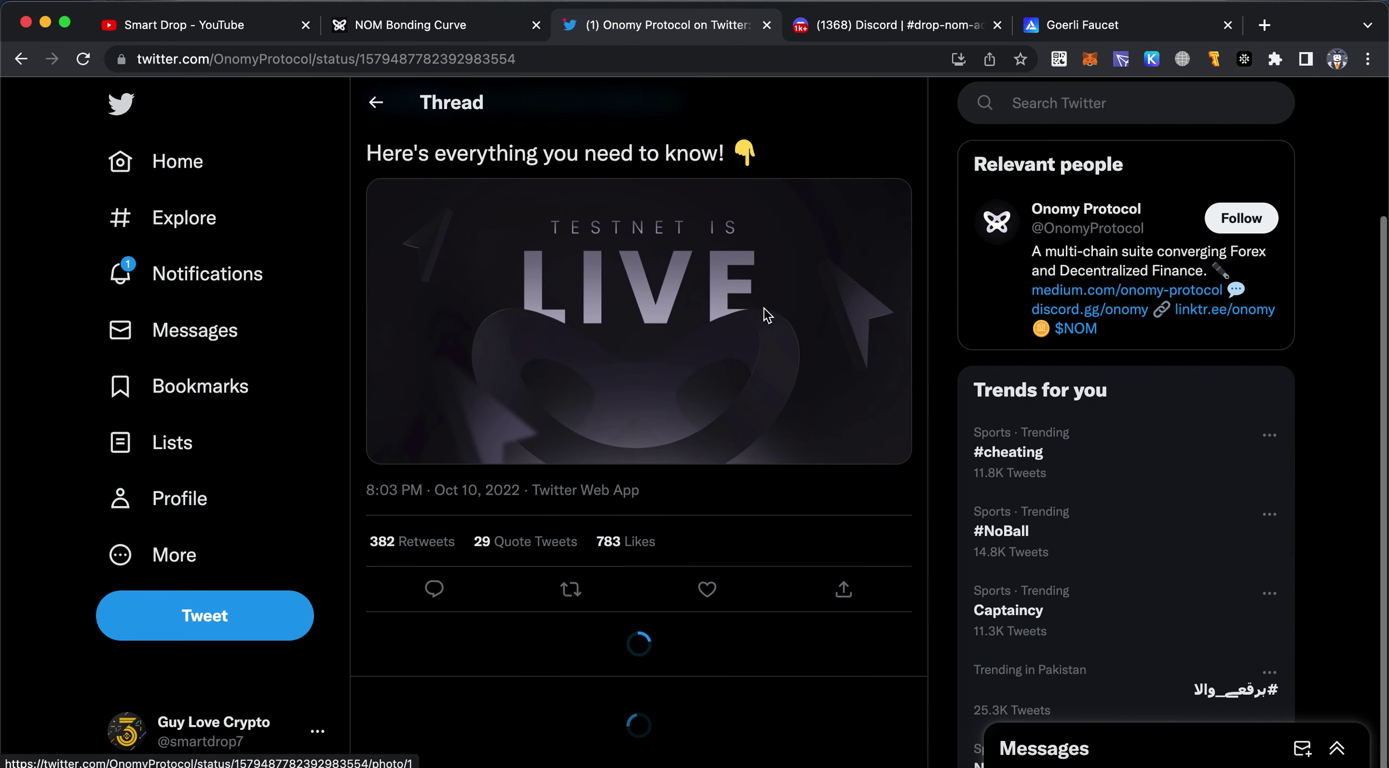
pyautogui.scroll(-15, 766, 315)
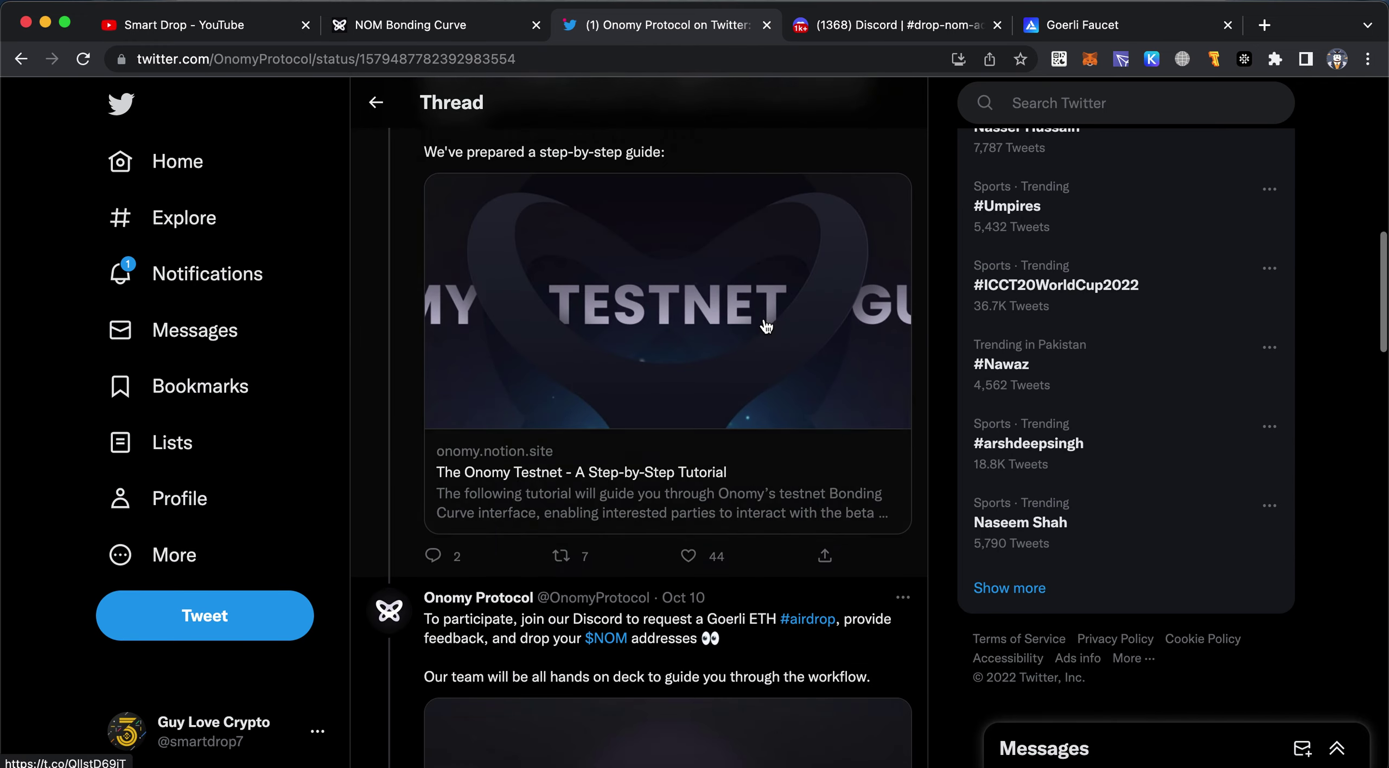
pyautogui.scroll(-14, 765, 325)
pyautogui.scroll(-3, 766, 326)
pyautogui.scroll(1, 765, 326)
pyautogui.scroll(-3, 765, 326)
pyautogui.scroll(20, 763, 322)
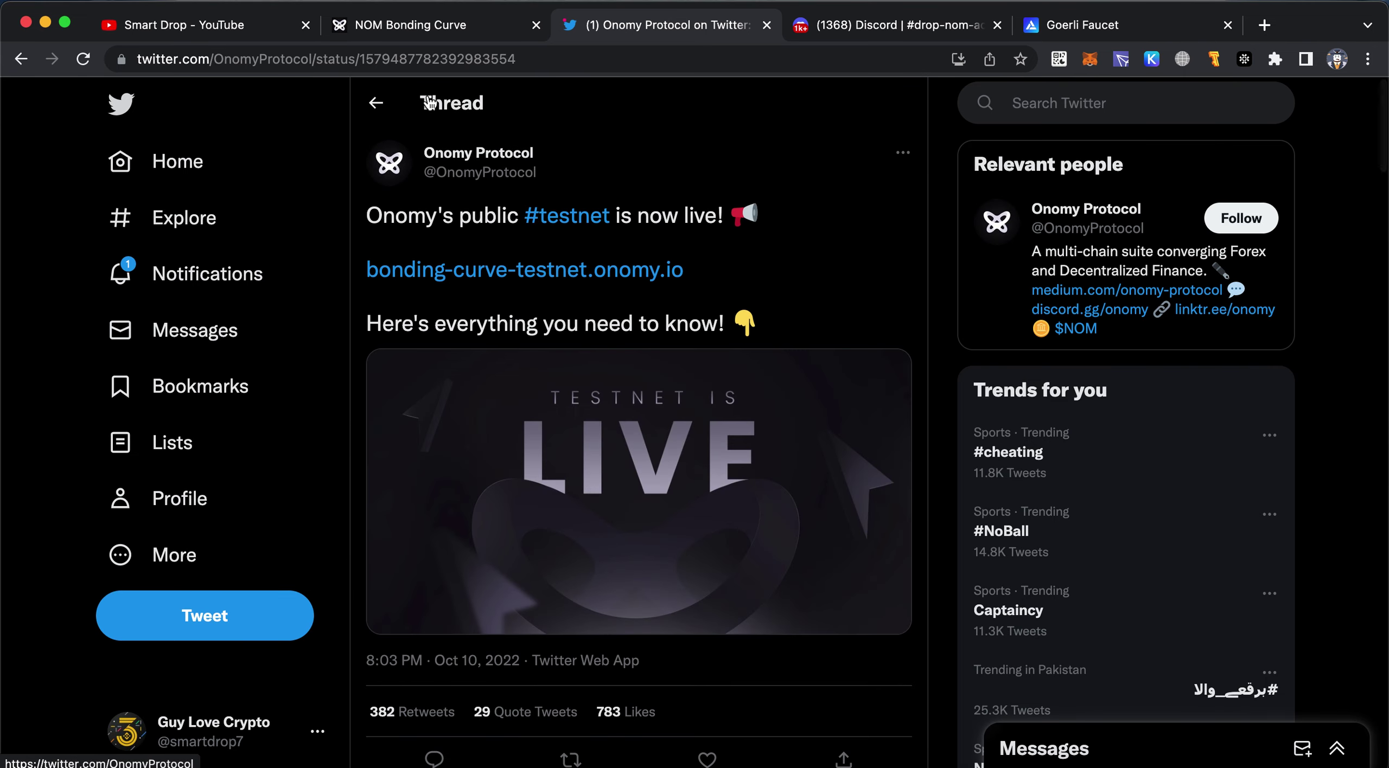
pyautogui.click(228, 24)
pyautogui.click(953, 2)
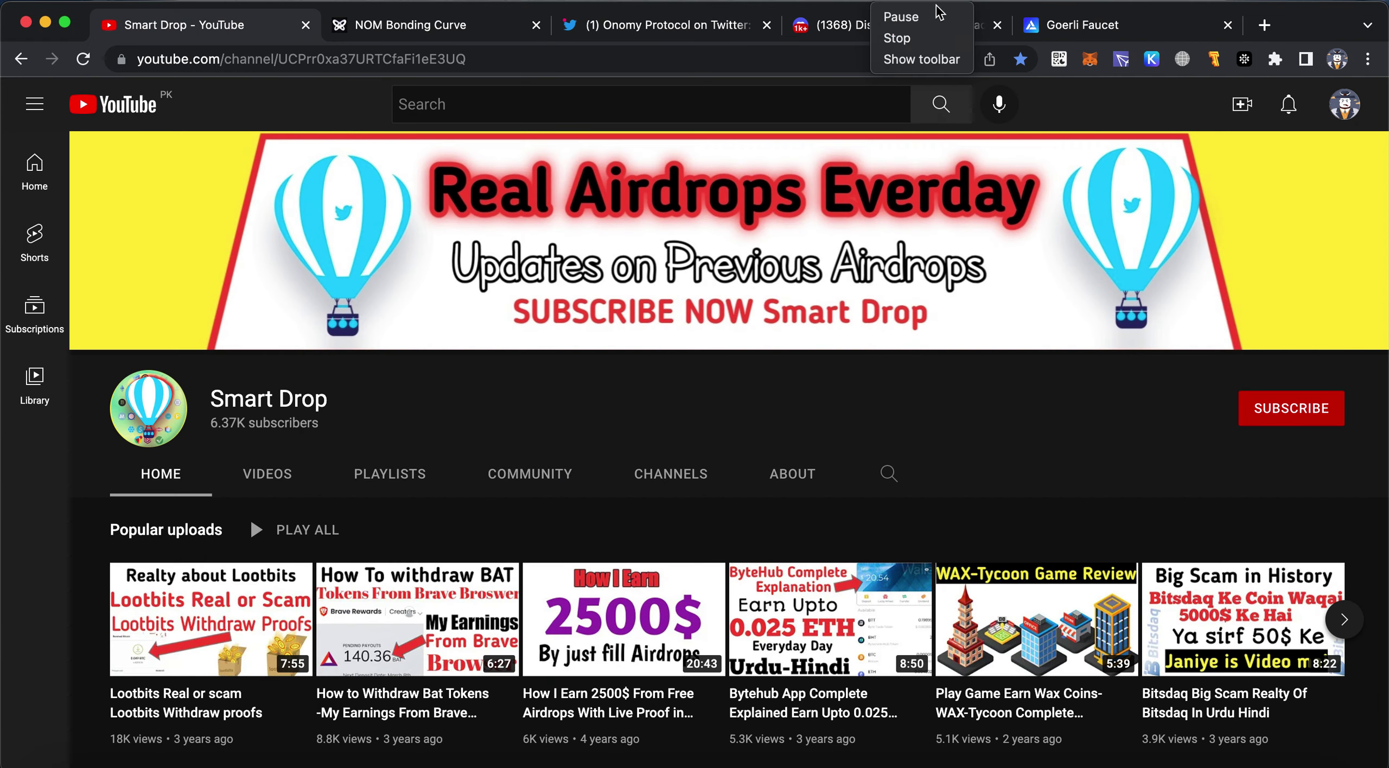